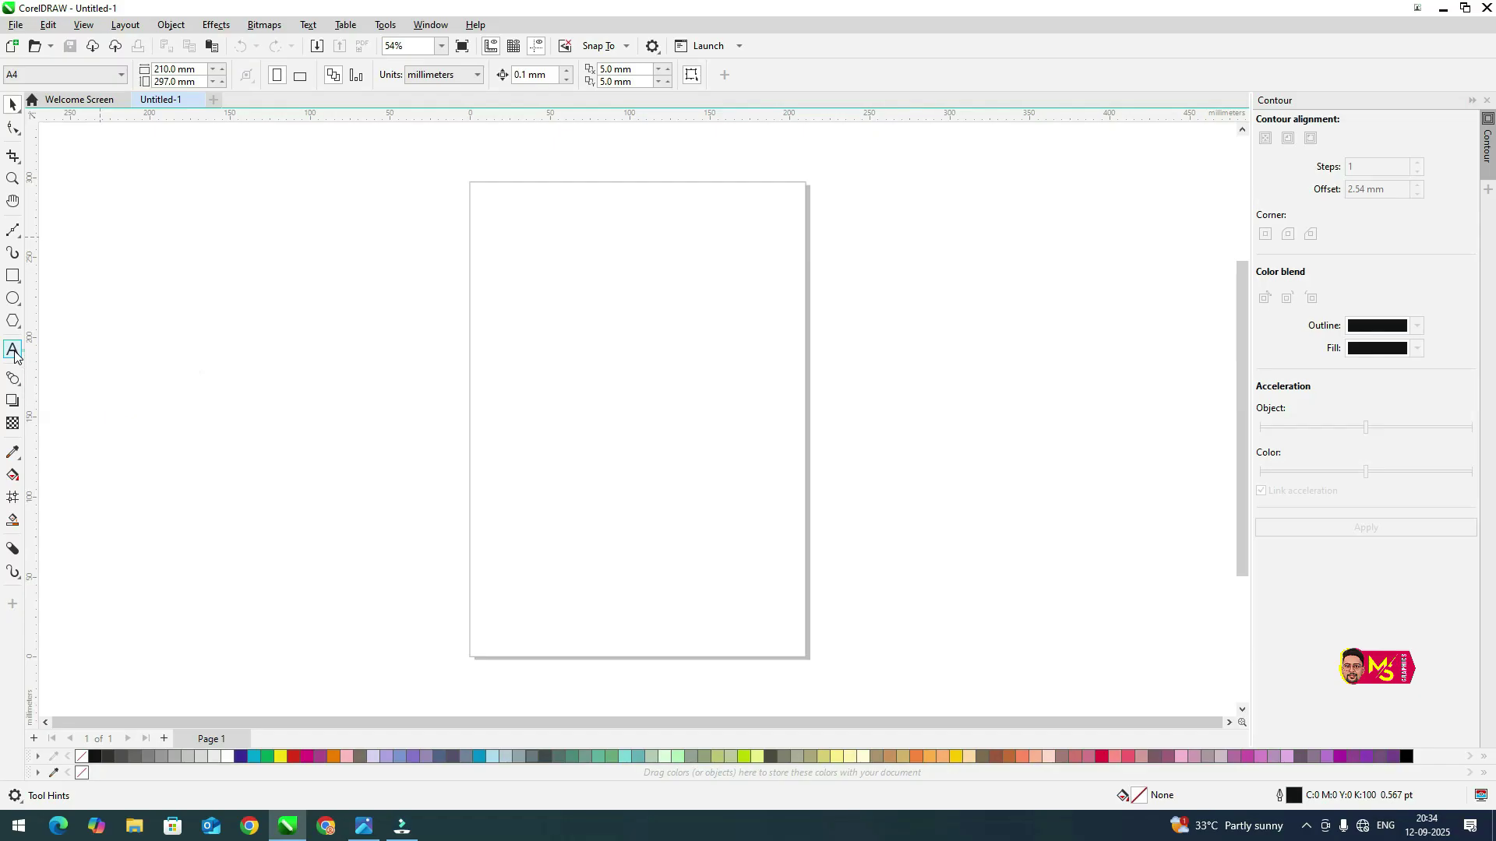
Add the artistic text MS GRAPHICS OFFICIAL in the upper part of the page and enlarge it to about 28.6 pt
{"action": "left_click", "coordinate": [14, 351]}
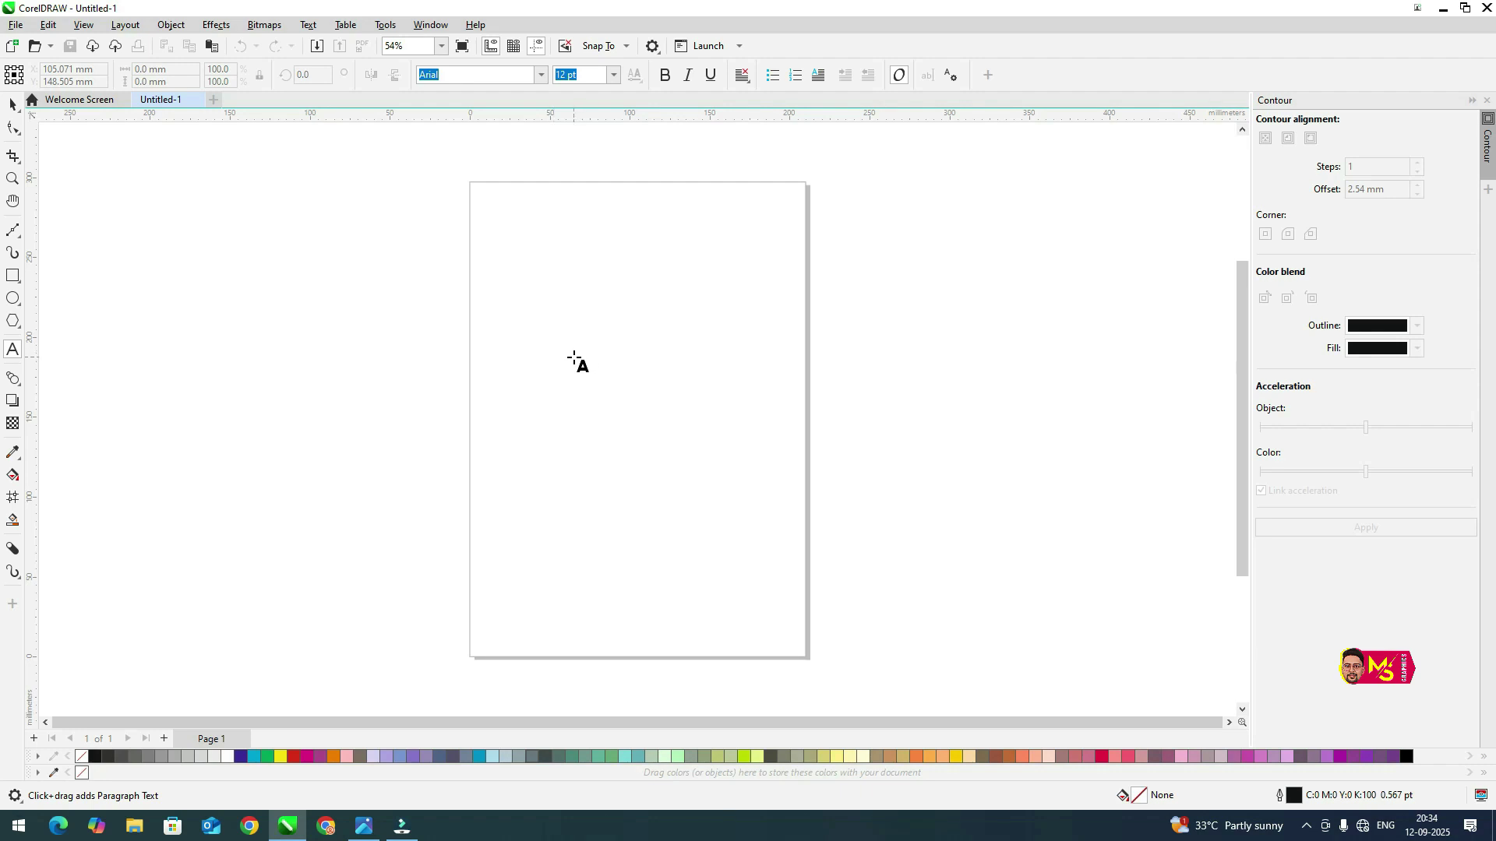
{"action": "left_click", "coordinate": [580, 301]}
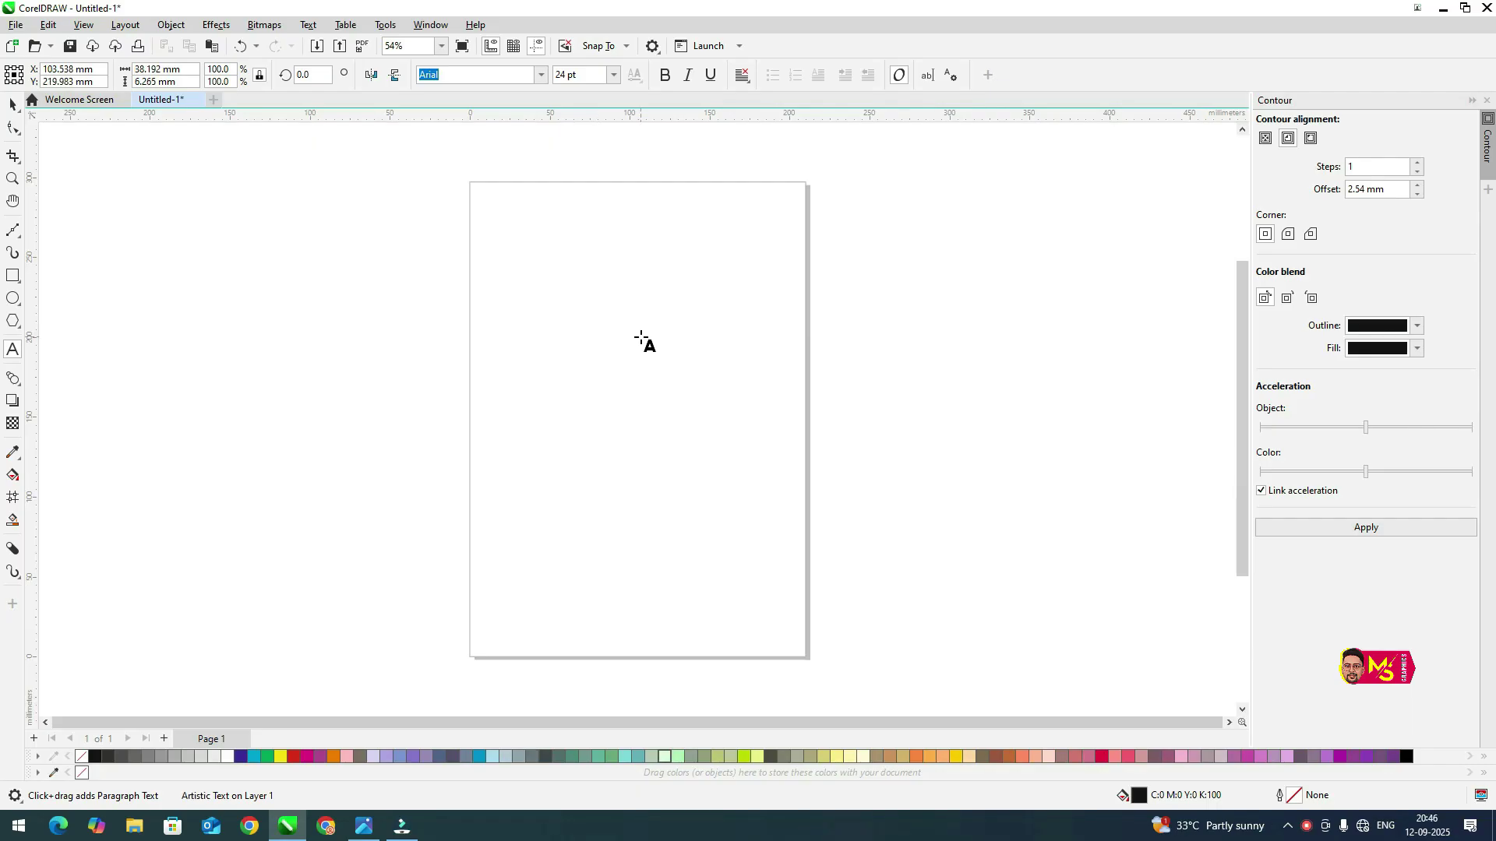
{"action": "type", "text": "MS GRAPHICS OFFICIAL"}
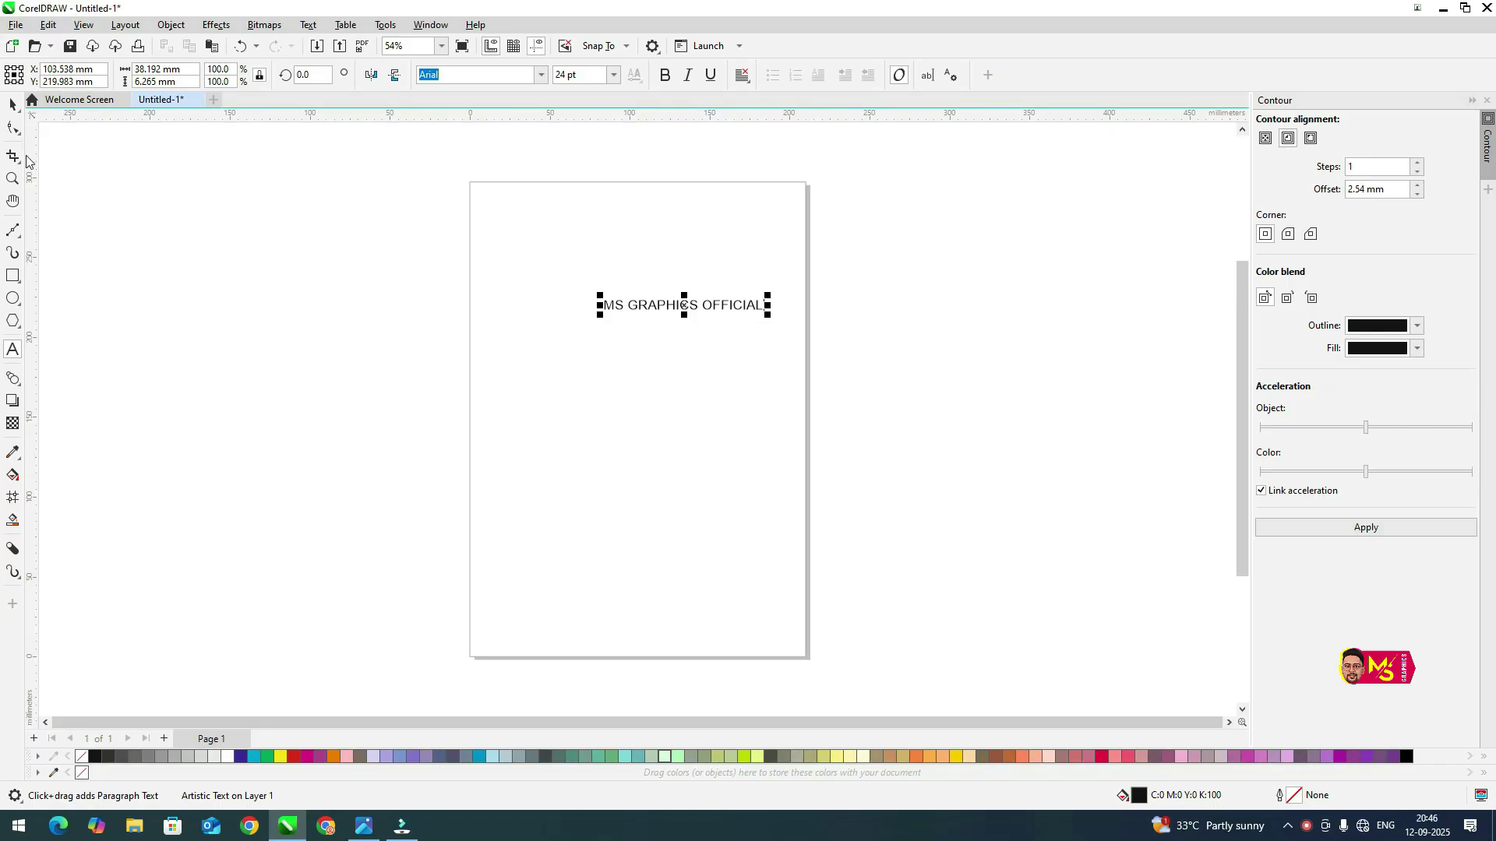
{"action": "left_click_drag", "start_coordinate": [767, 316], "coordinate": [796, 364]}
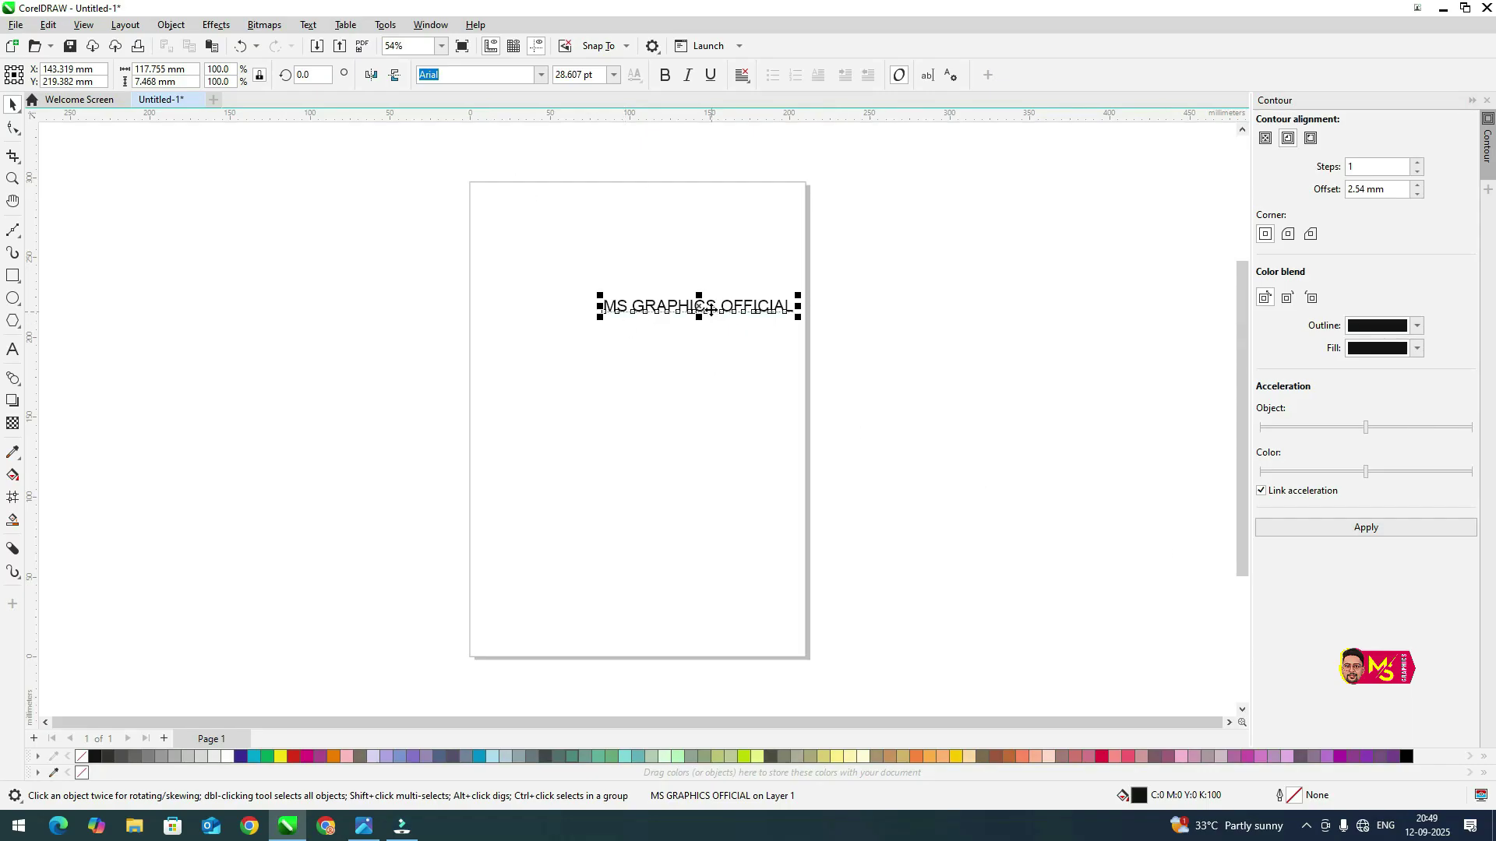
Set the font of the text line to Arastin Std FREE DEMO
{"action": "left_click", "coordinate": [543, 75]}
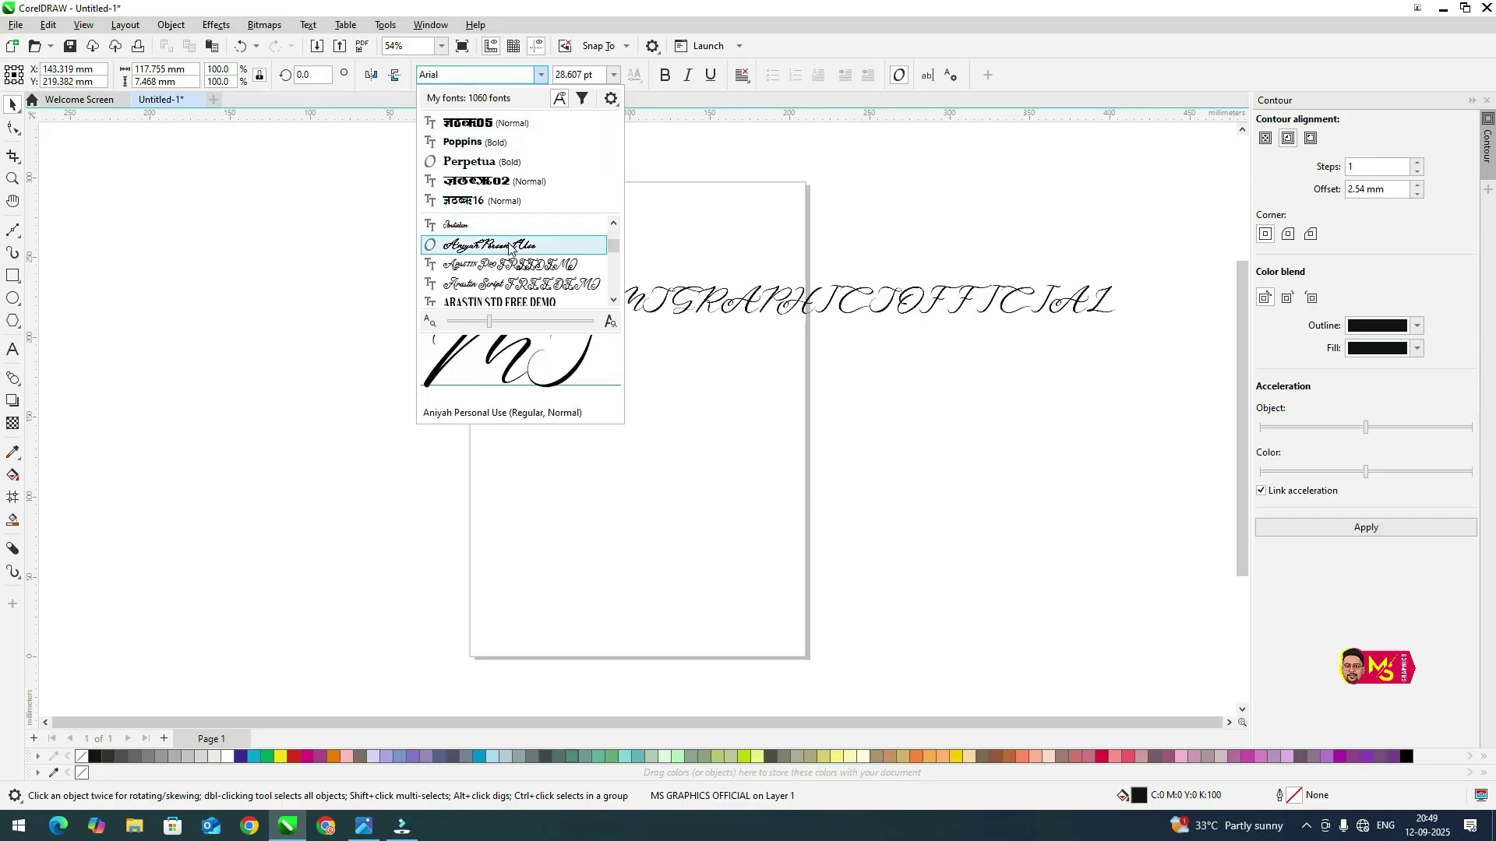
{"action": "scroll", "coordinate": [510, 249], "scroll_direction": "down", "scroll_amount": 1}
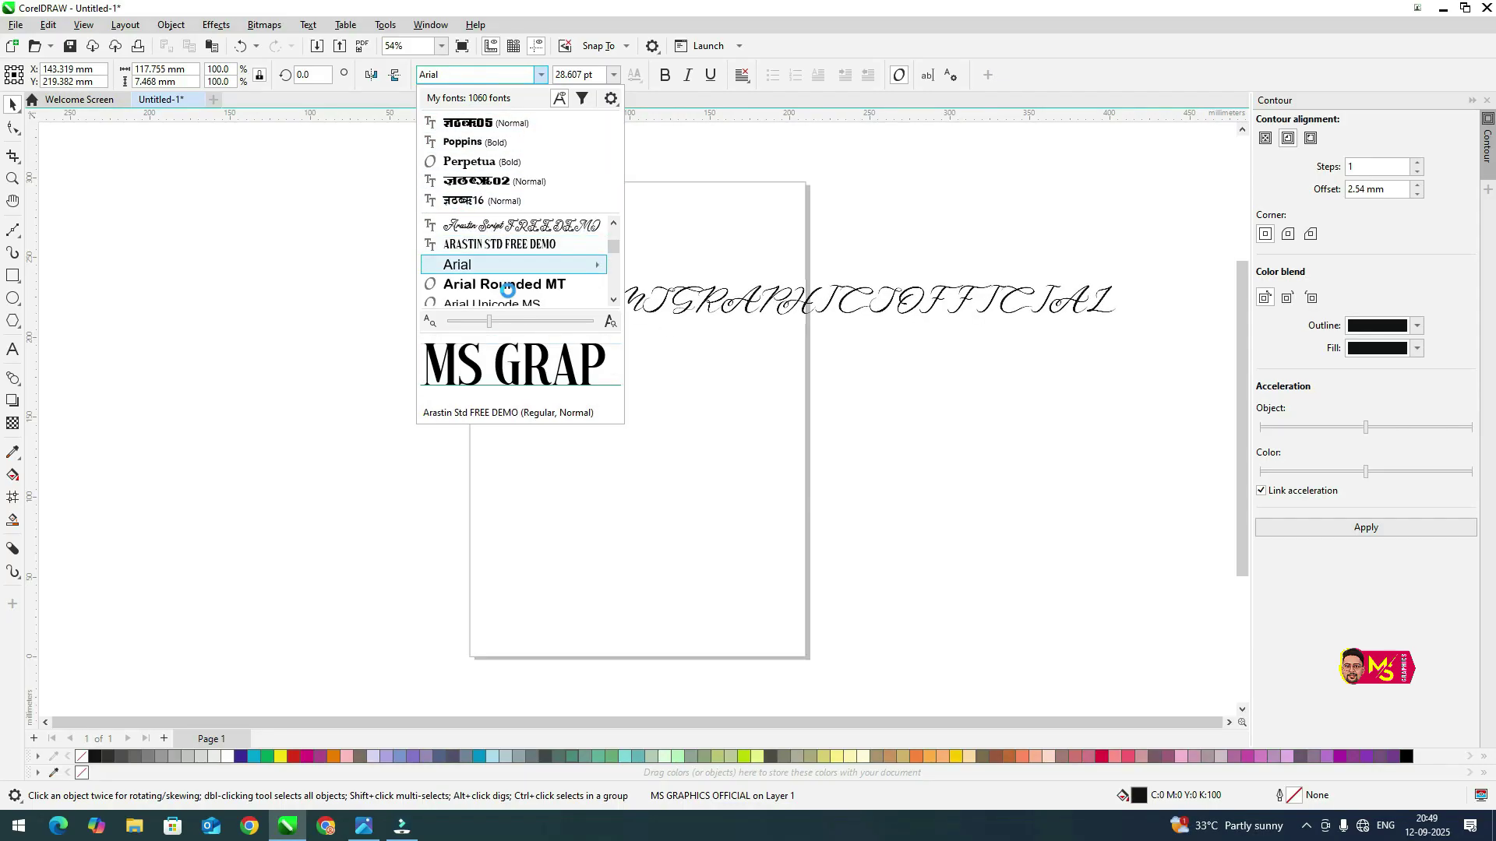
{"action": "left_click", "coordinate": [506, 244]}
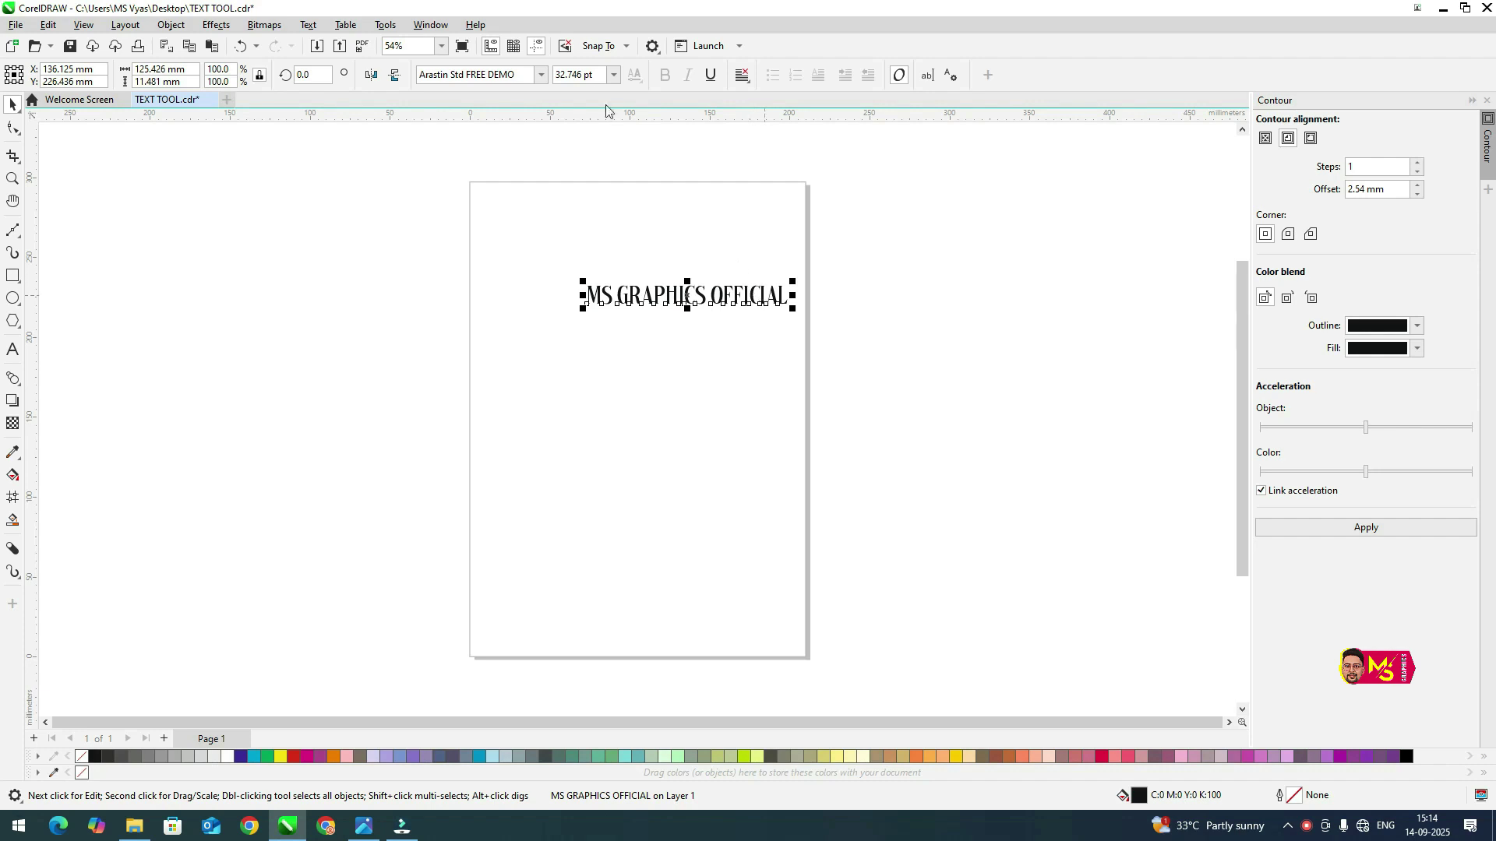
Set the font of the text line to Arial and move it to about X 107 mm, Y 228 mm
{"action": "left_click", "coordinate": [540, 74]}
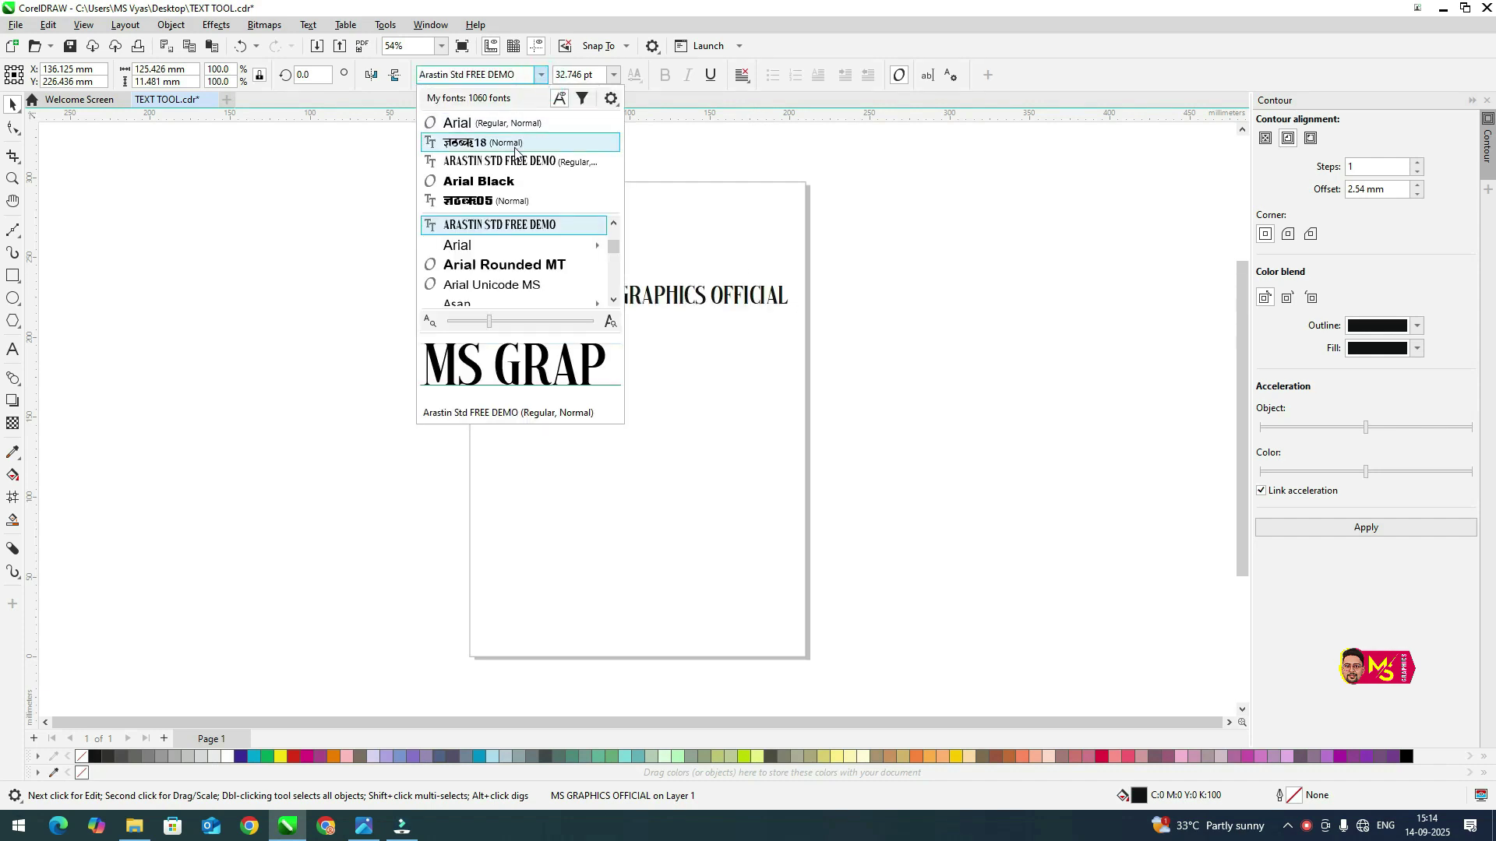
{"action": "left_click", "coordinate": [503, 247]}
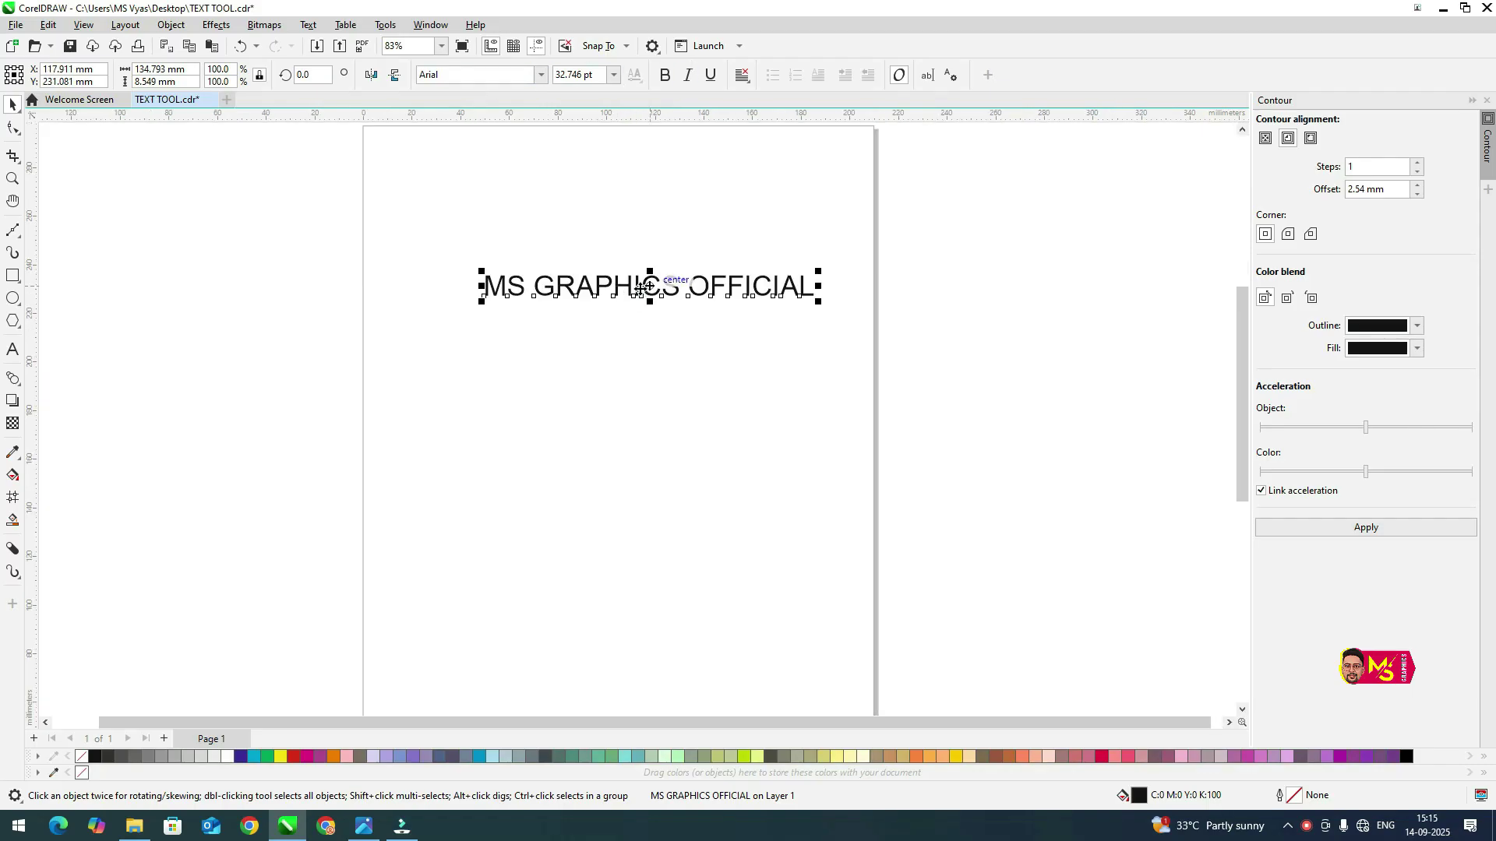
{"action": "left_click_drag", "start_coordinate": [651, 288], "coordinate": [624, 295]}
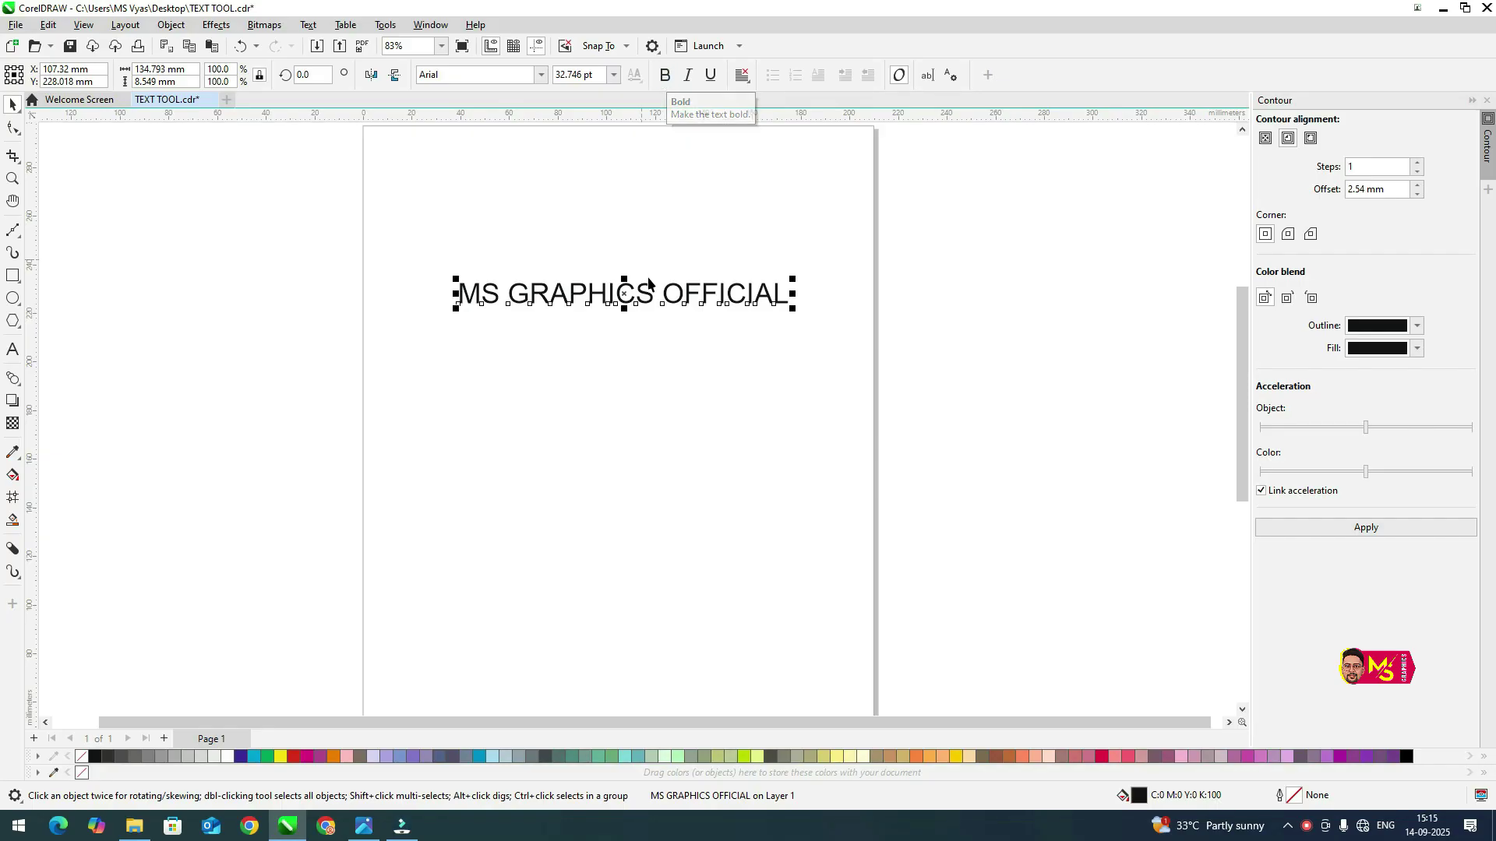
Try bold on the whole text line and undo it
{"action": "left_click", "coordinate": [647, 291]}
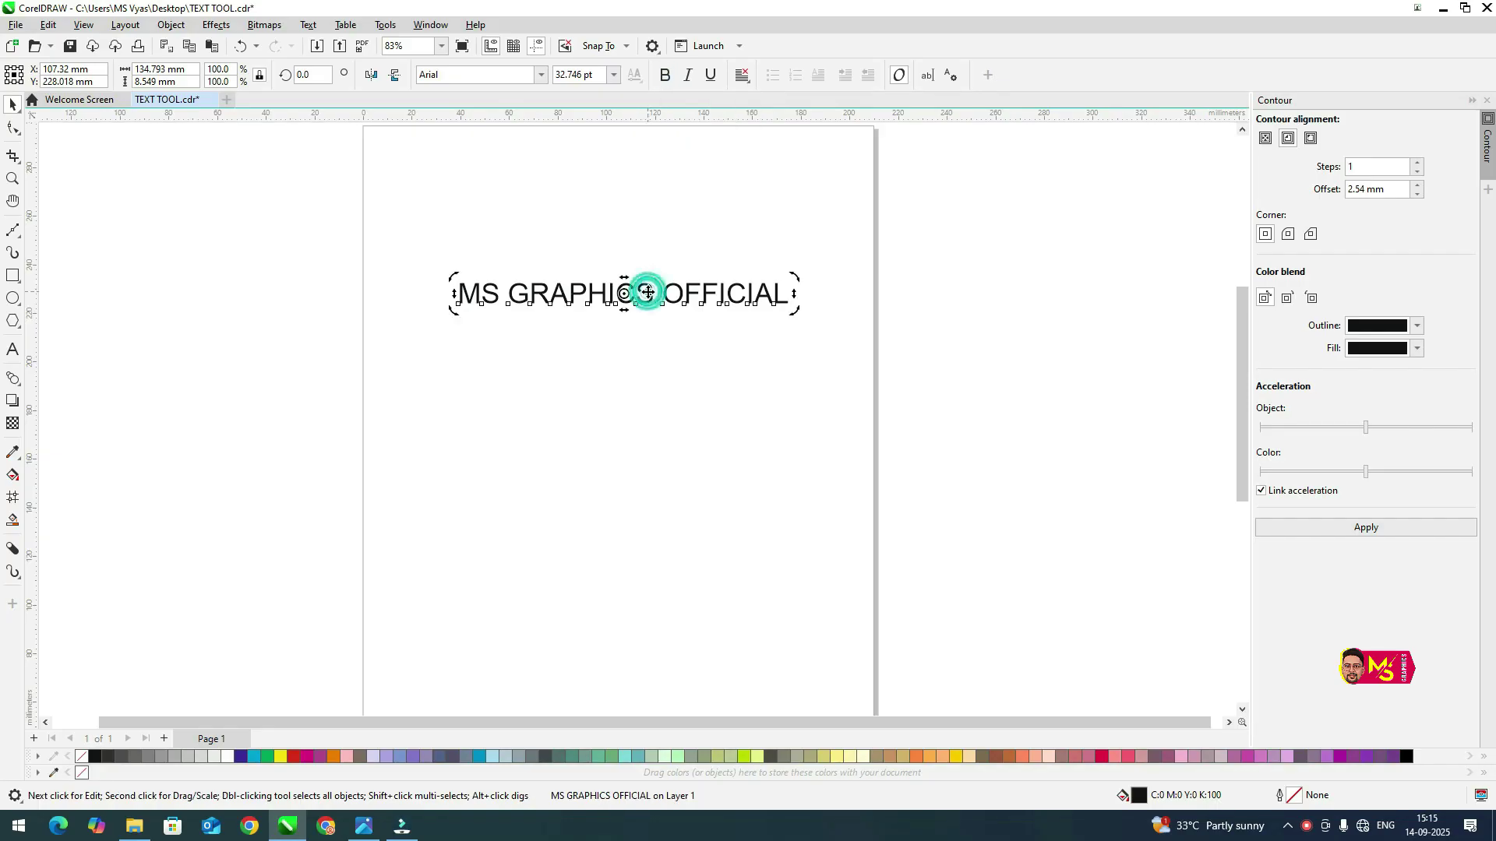
{"action": "left_click", "coordinate": [667, 77]}
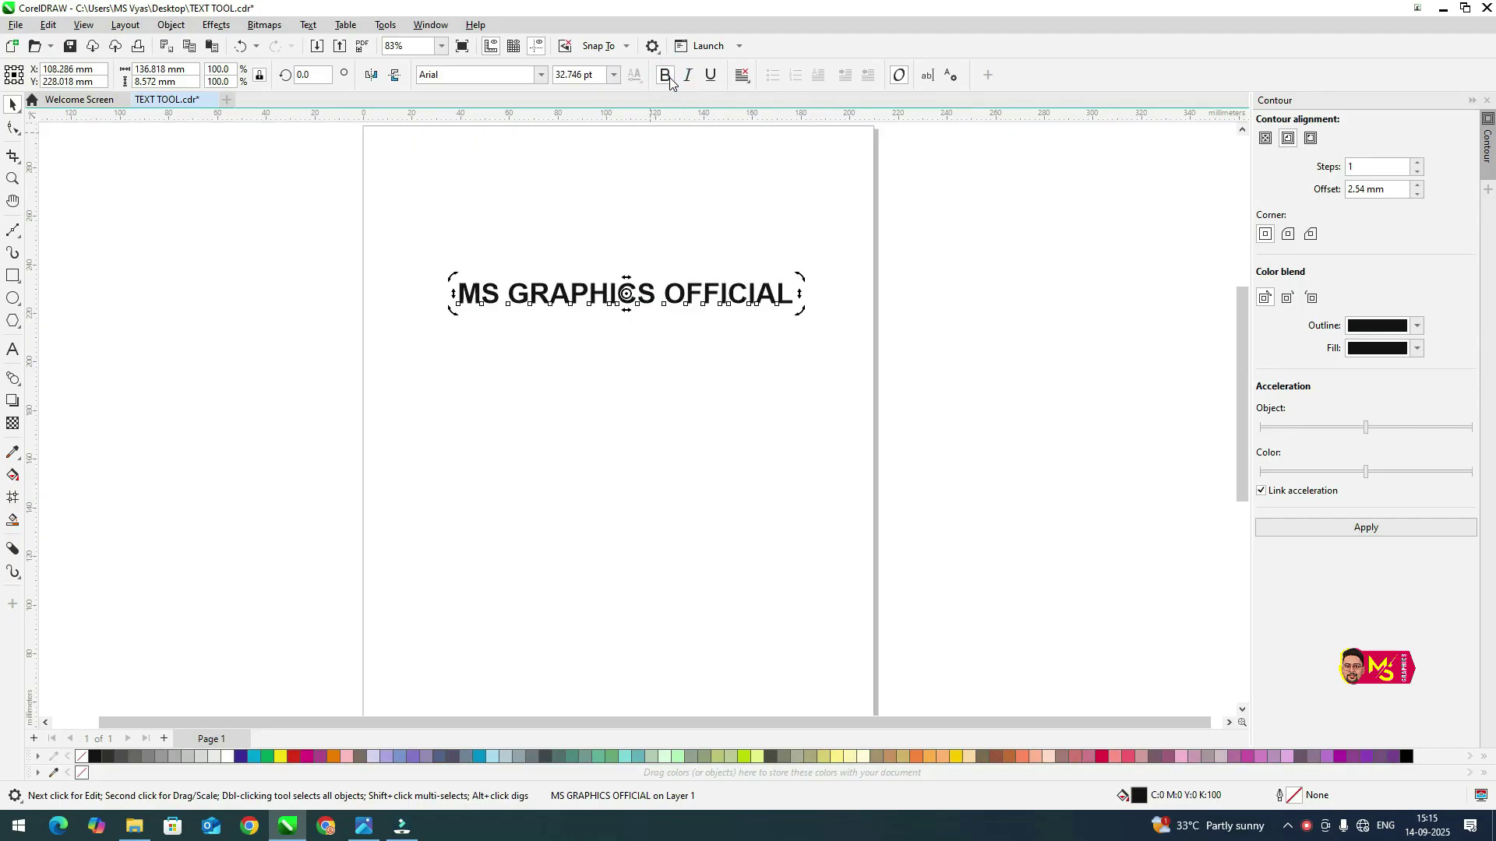
{"action": "key", "text": "ctrl+z"}
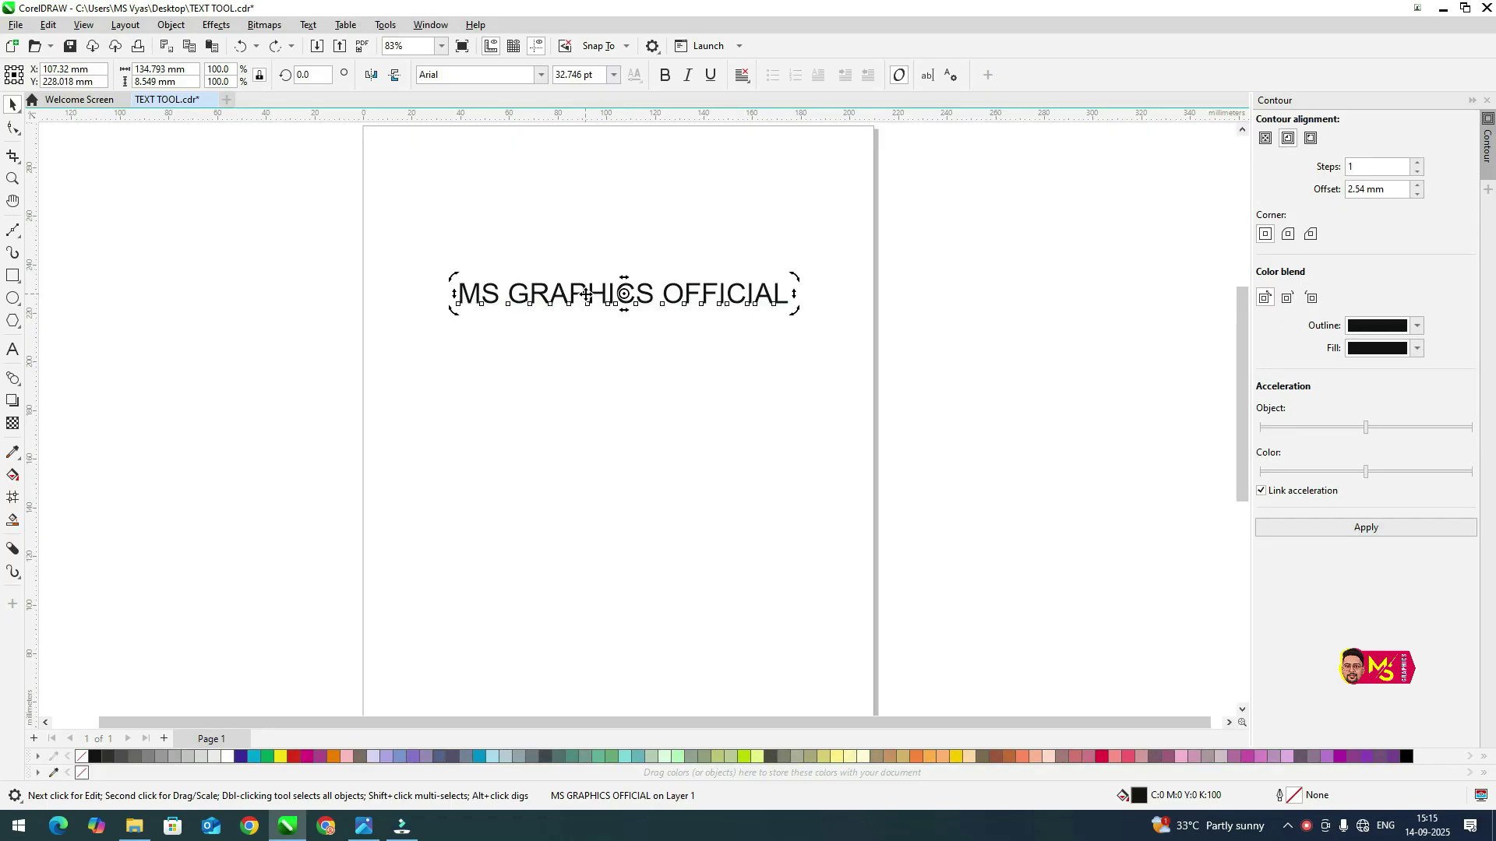
Make only the word GRAPHICS bold in the text line
{"action": "double_click", "coordinate": [587, 295]}
{"action": "left_click_drag", "start_coordinate": [510, 294], "coordinate": [652, 286]}
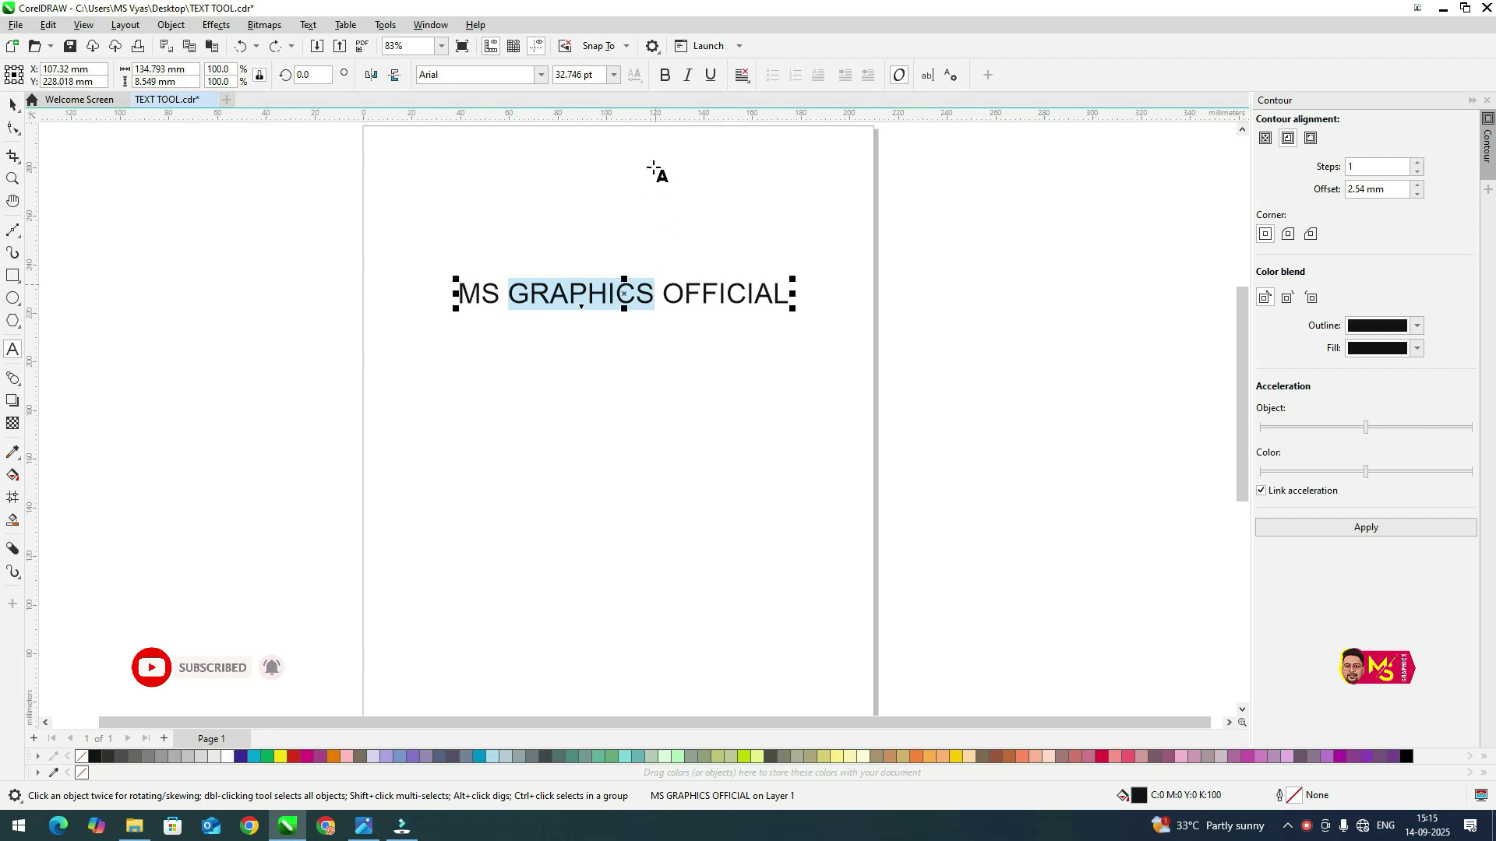
{"action": "left_click", "coordinate": [510, 284]}
{"action": "left_click_drag", "start_coordinate": [510, 285], "coordinate": [655, 300]}
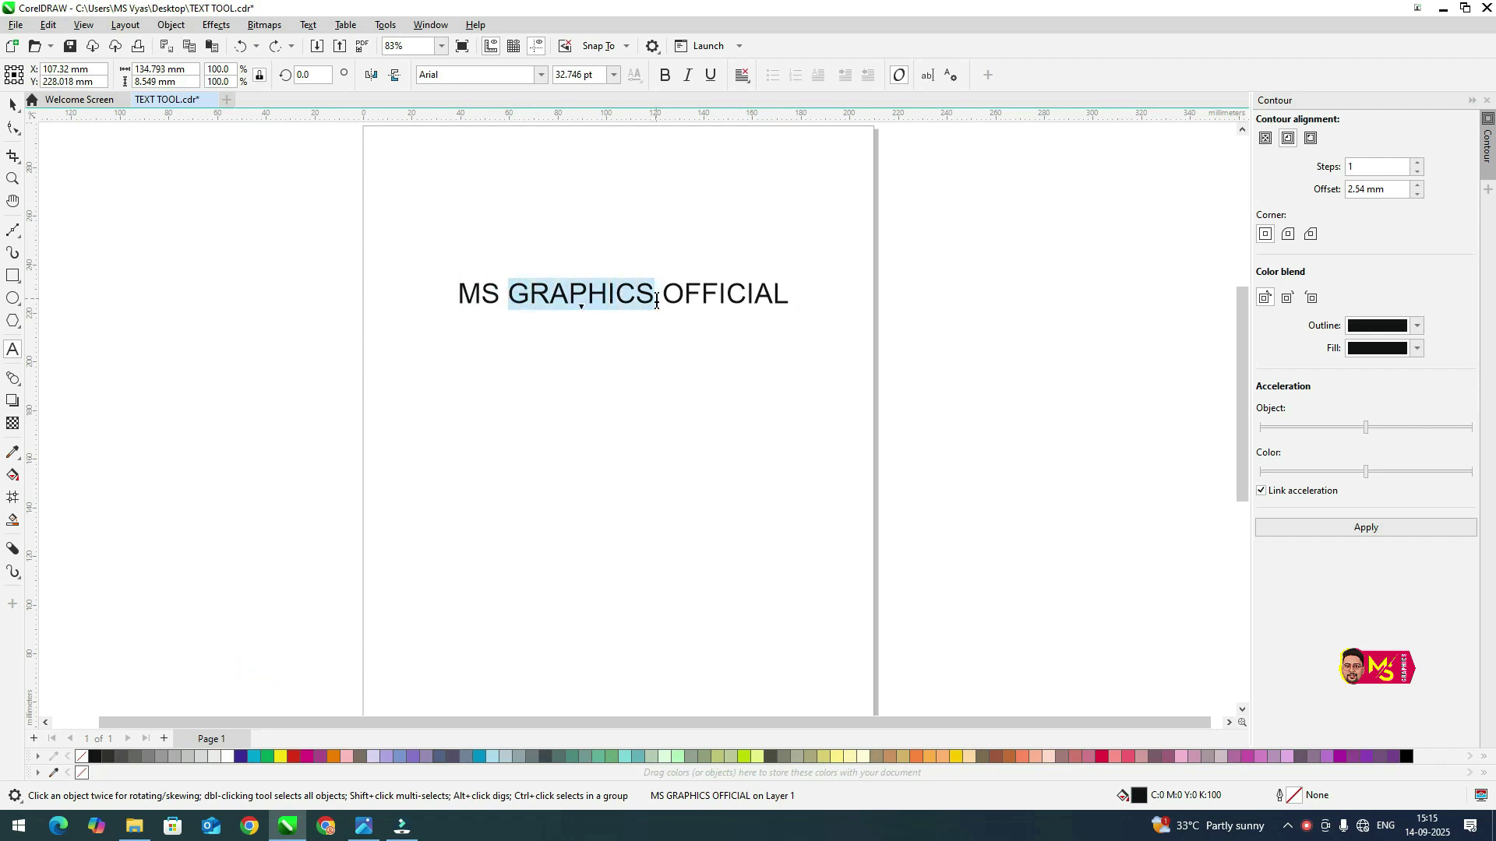
{"action": "left_click", "coordinate": [668, 75]}
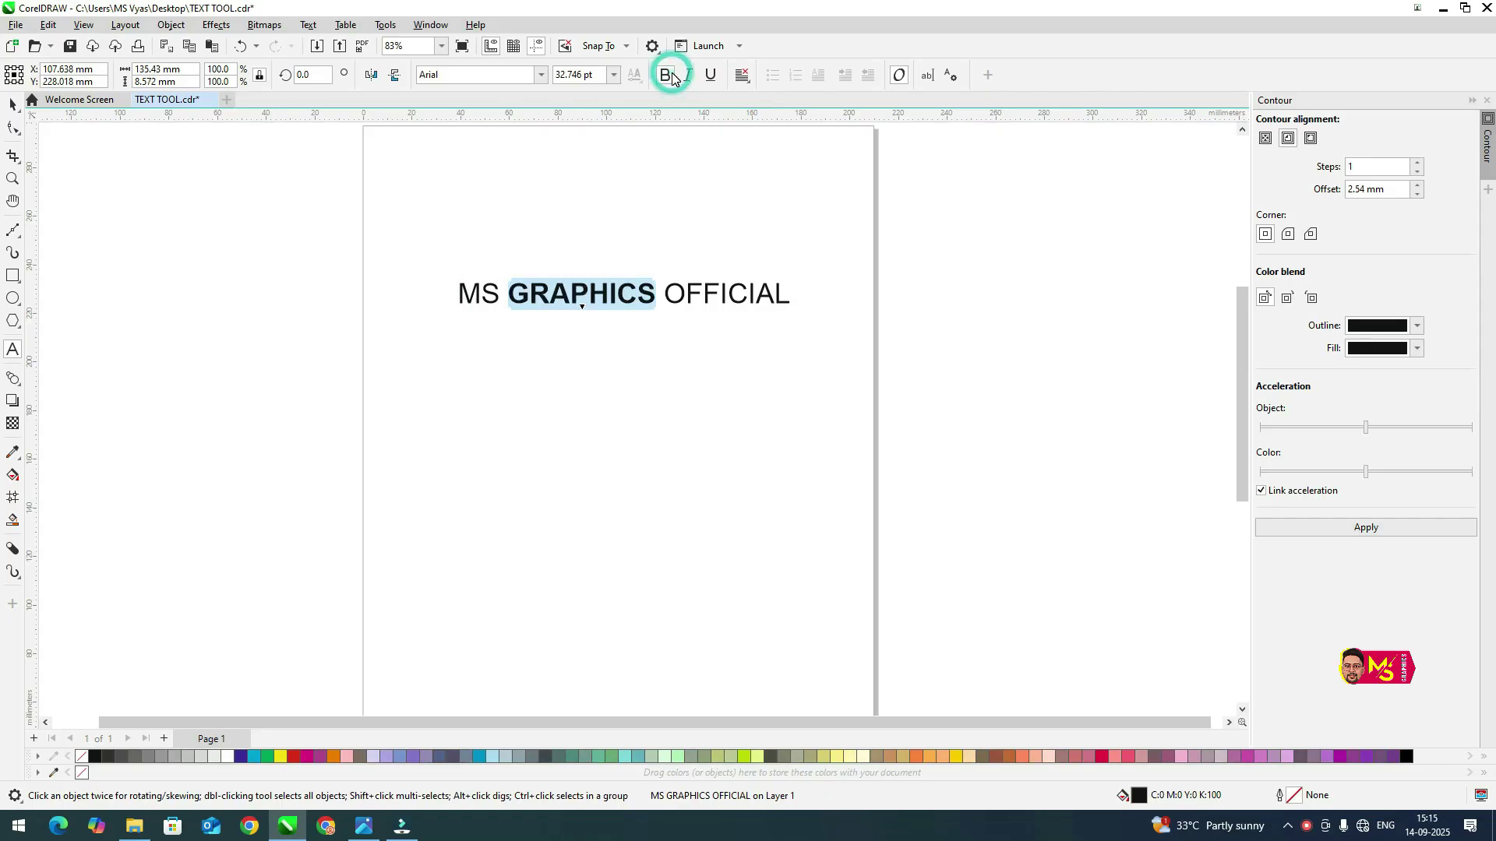
Try italic on the whole text line and on the word OFFICIAL alone, undoing each change
{"action": "scroll", "coordinate": [697, 304], "scroll_direction": "up", "scroll_amount": 2}
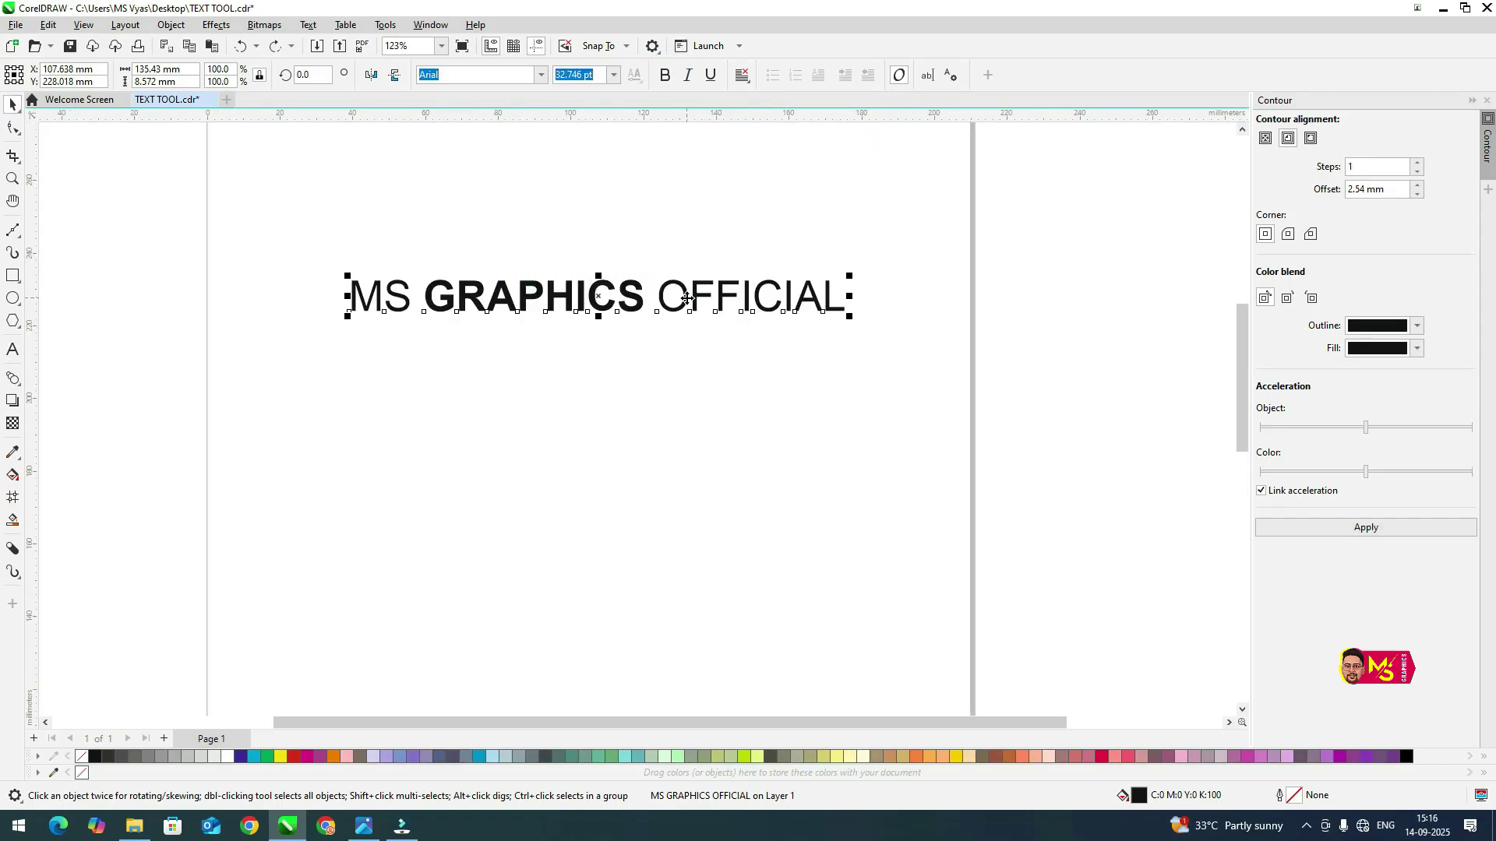
{"action": "left_click", "coordinate": [690, 78]}
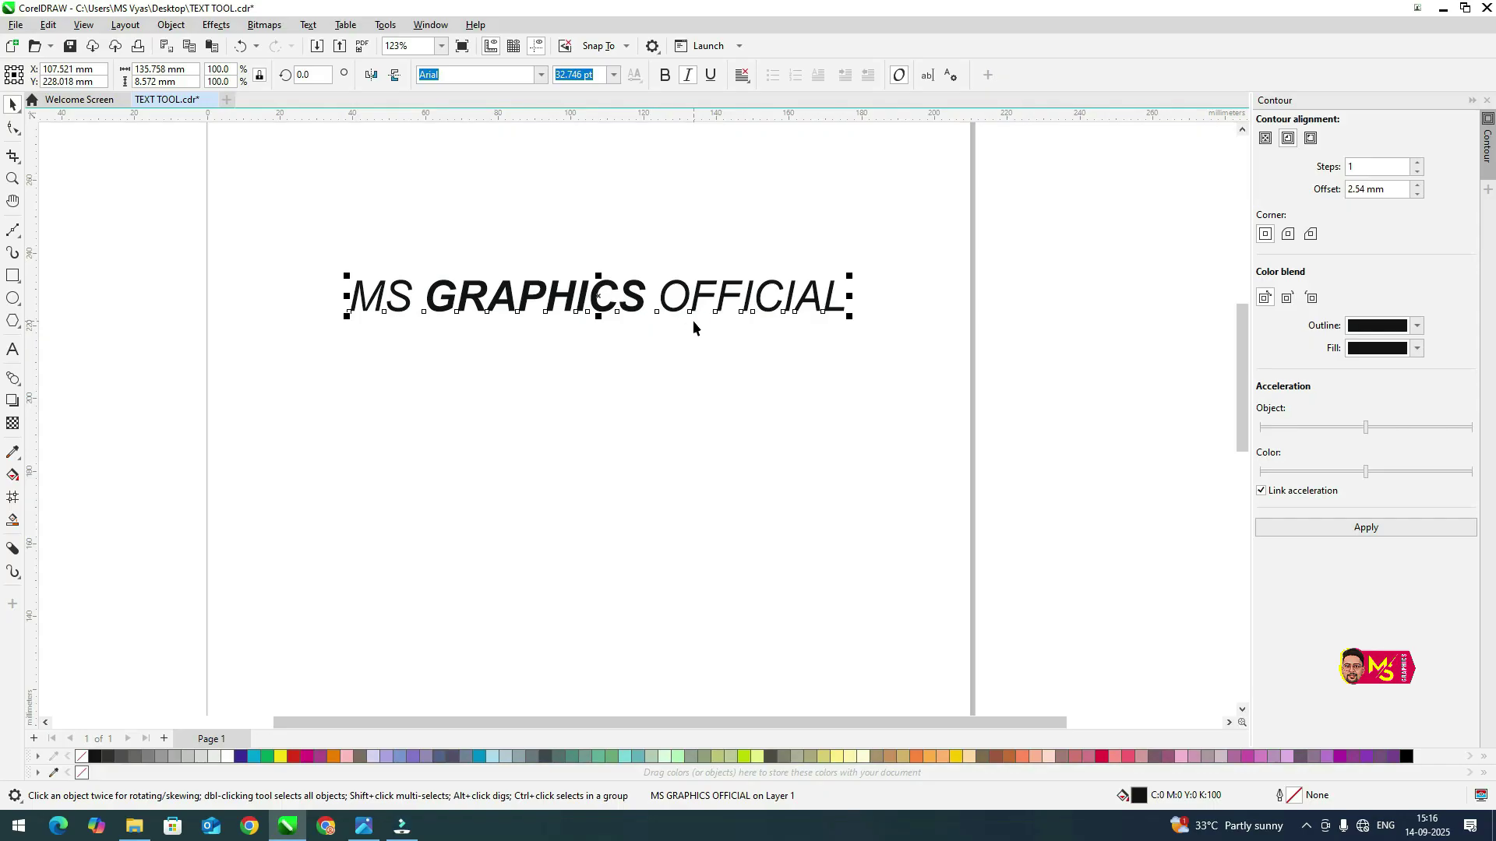
{"action": "key", "text": "ctrl+z"}
{"action": "double_click", "coordinate": [684, 297]}
{"action": "left_click_drag", "start_coordinate": [661, 294], "coordinate": [875, 283]}
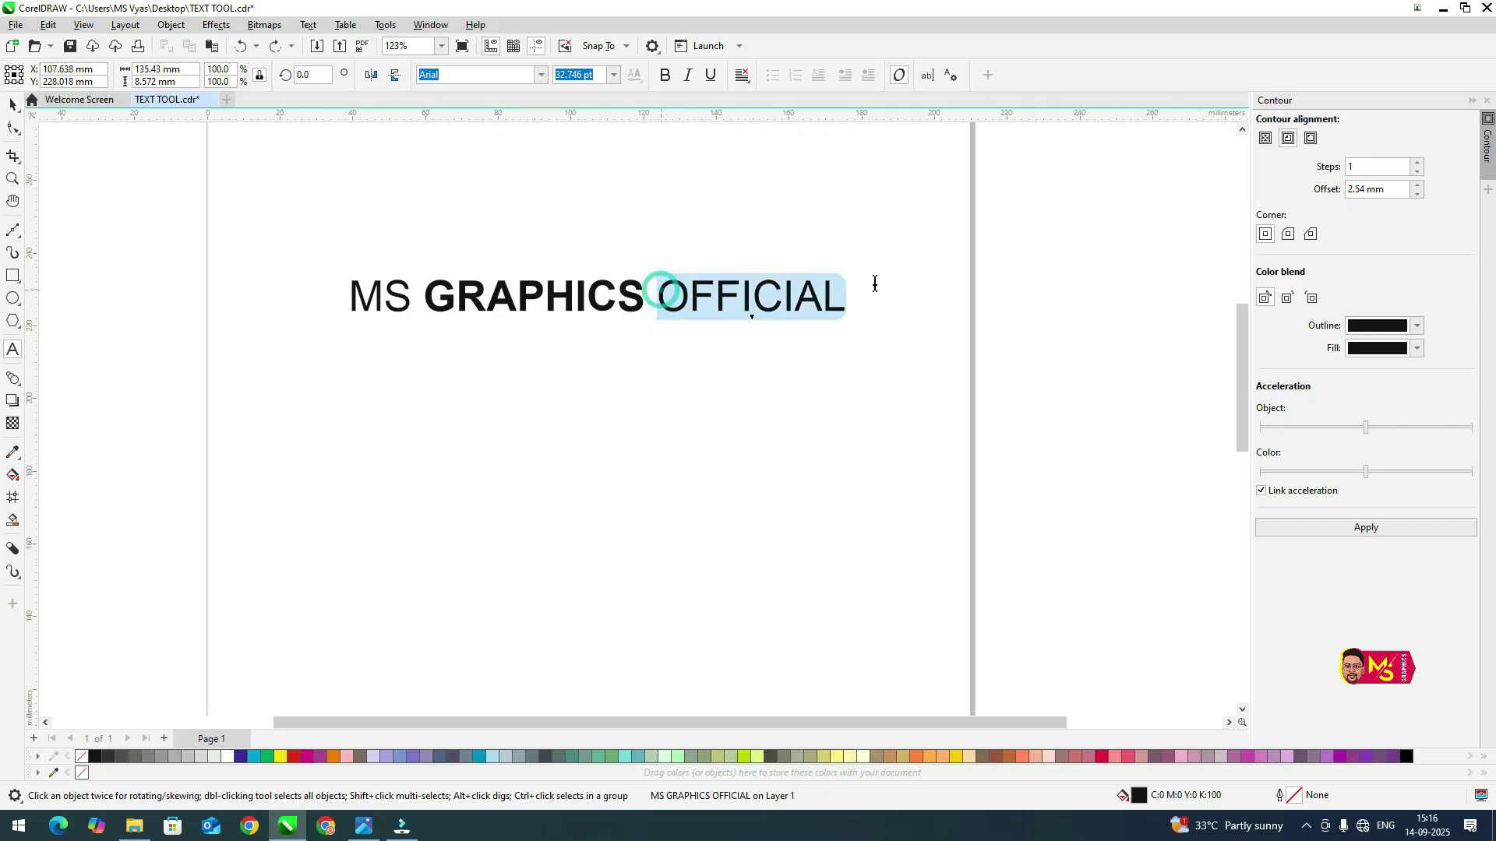
{"action": "left_click", "coordinate": [689, 76]}
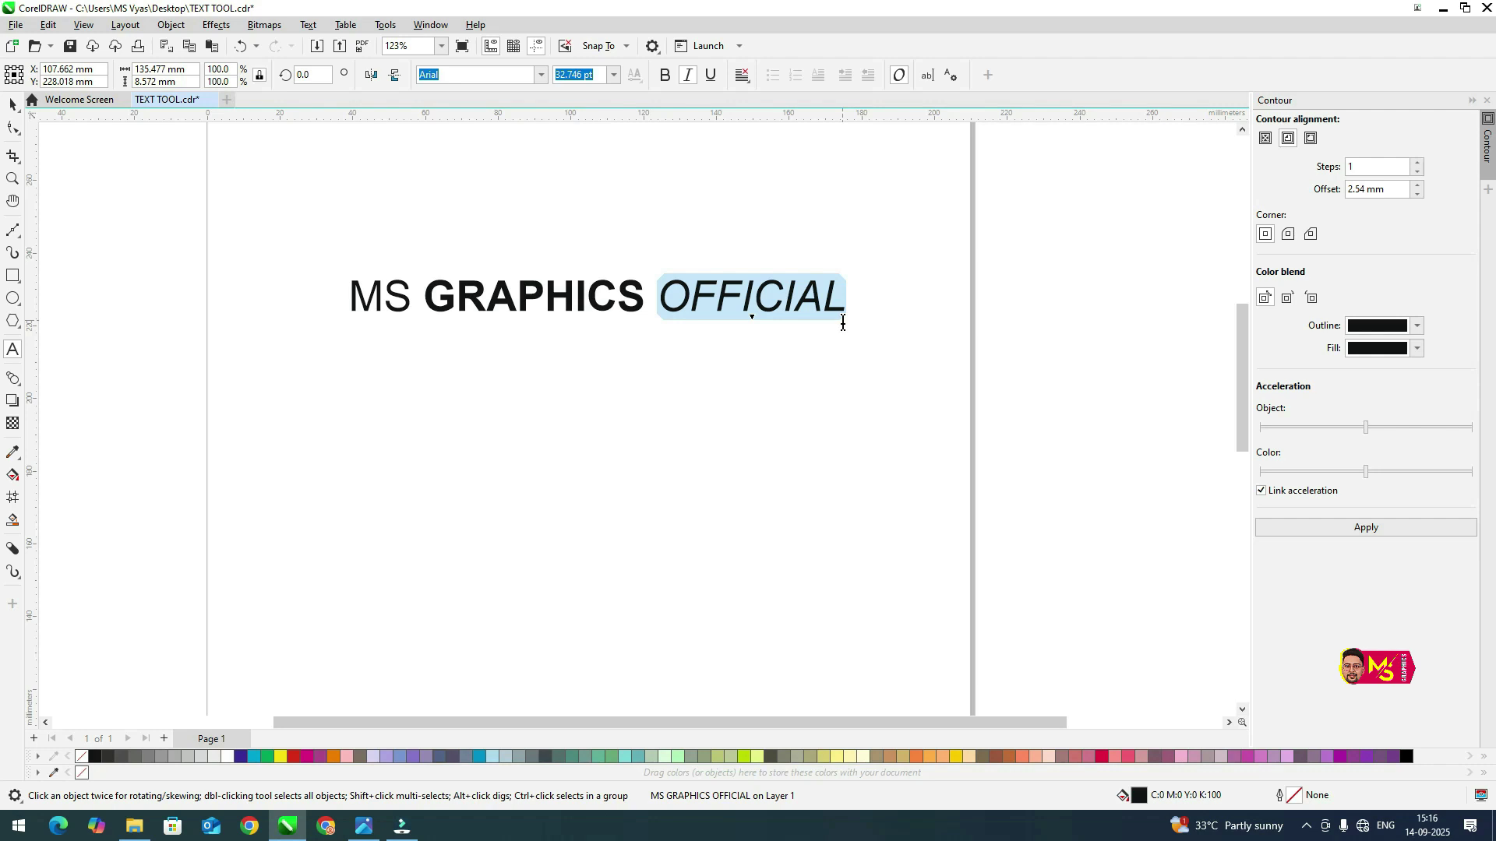
{"action": "key", "text": "ctrl+z"}
{"action": "key", "text": "ctrl+space"}
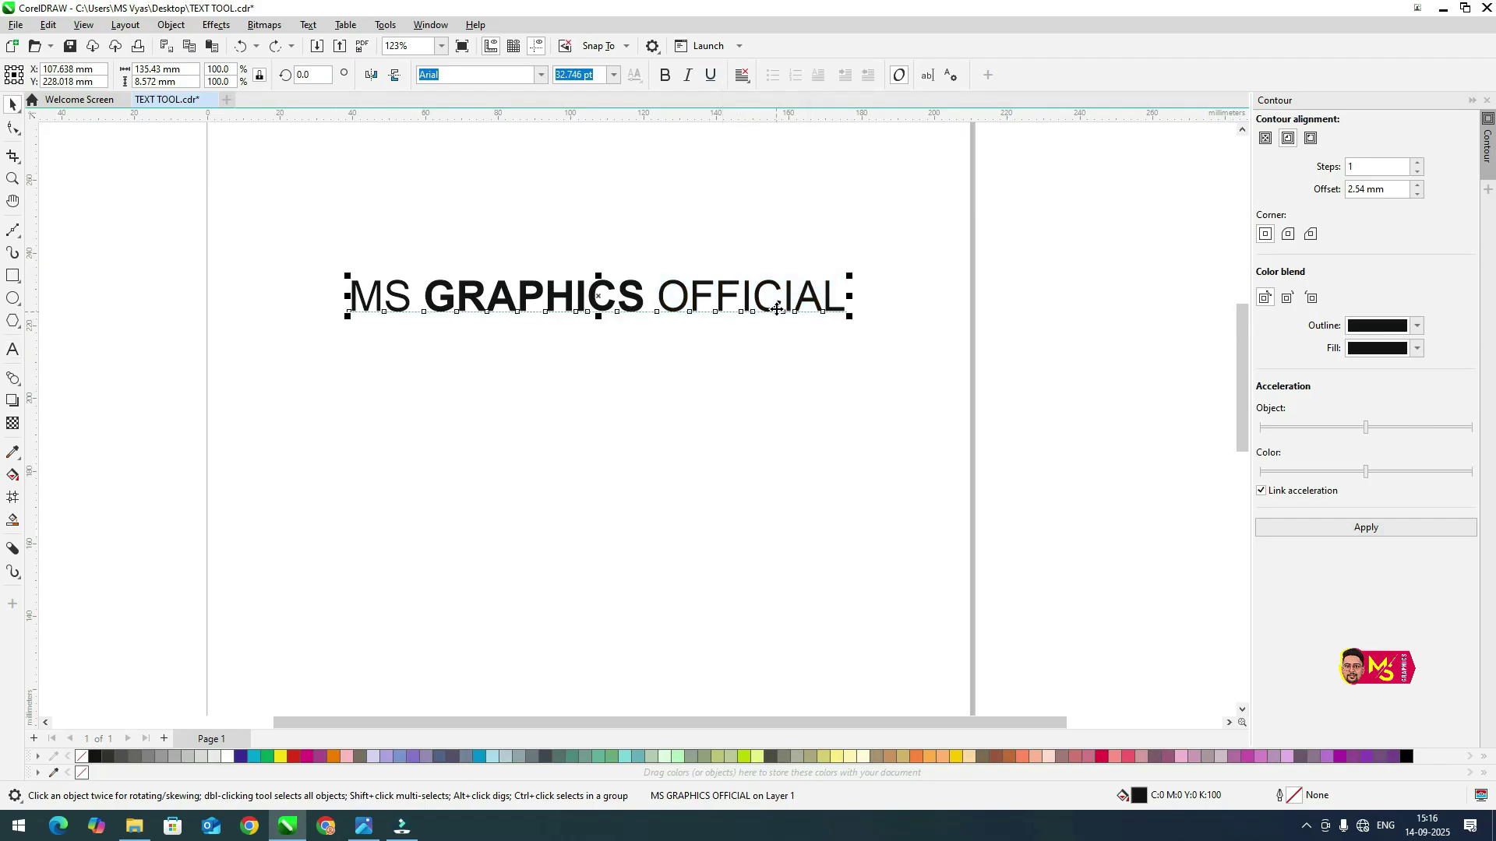
Underline the whole text line and move it up the page to about X 105 mm, Y 252 mm
{"action": "left_click", "coordinate": [712, 75]}
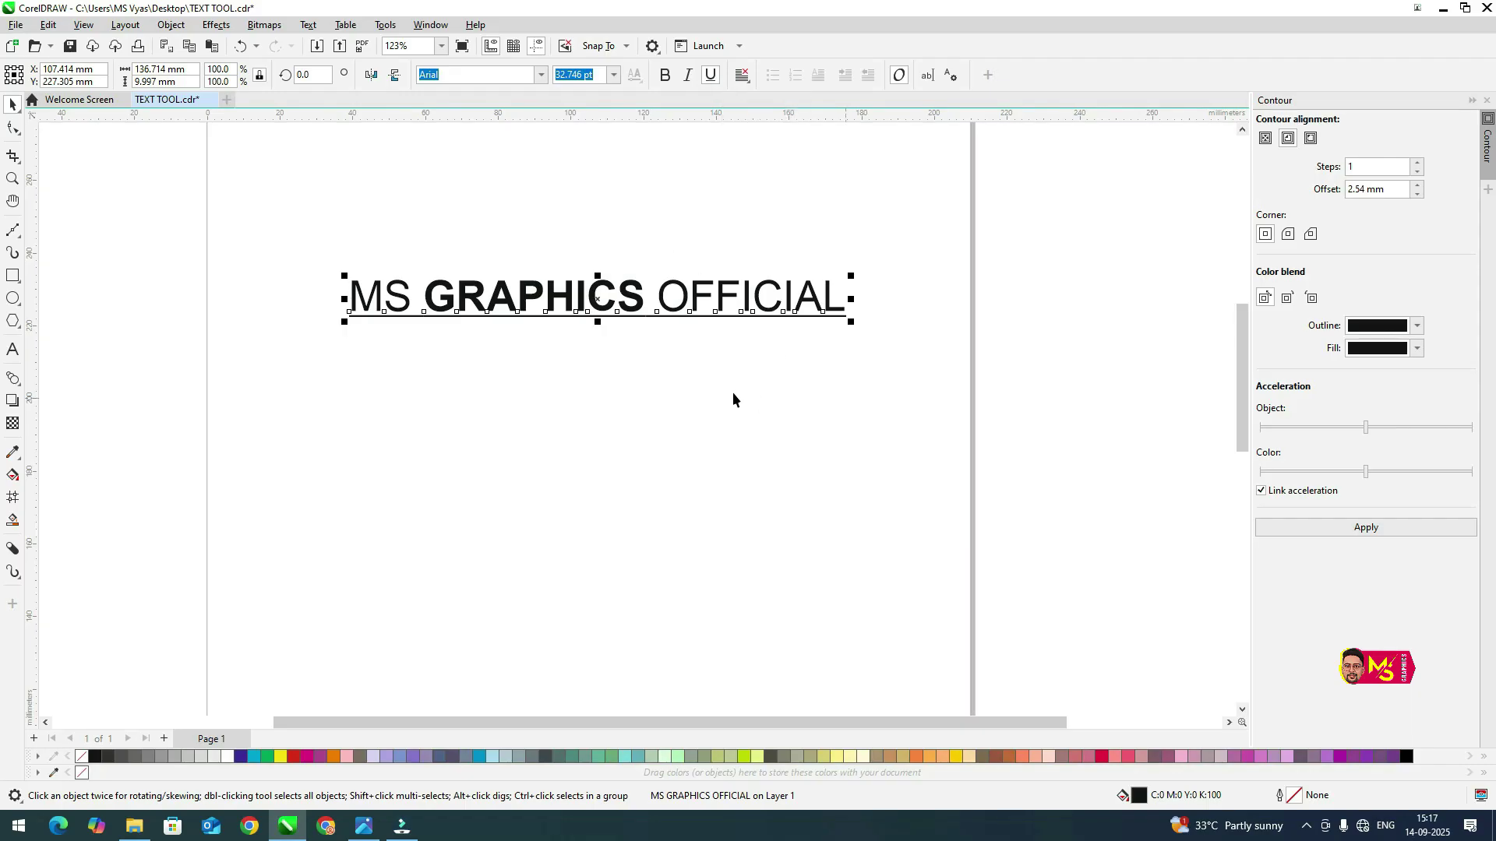
{"action": "left_click", "coordinate": [742, 75]}
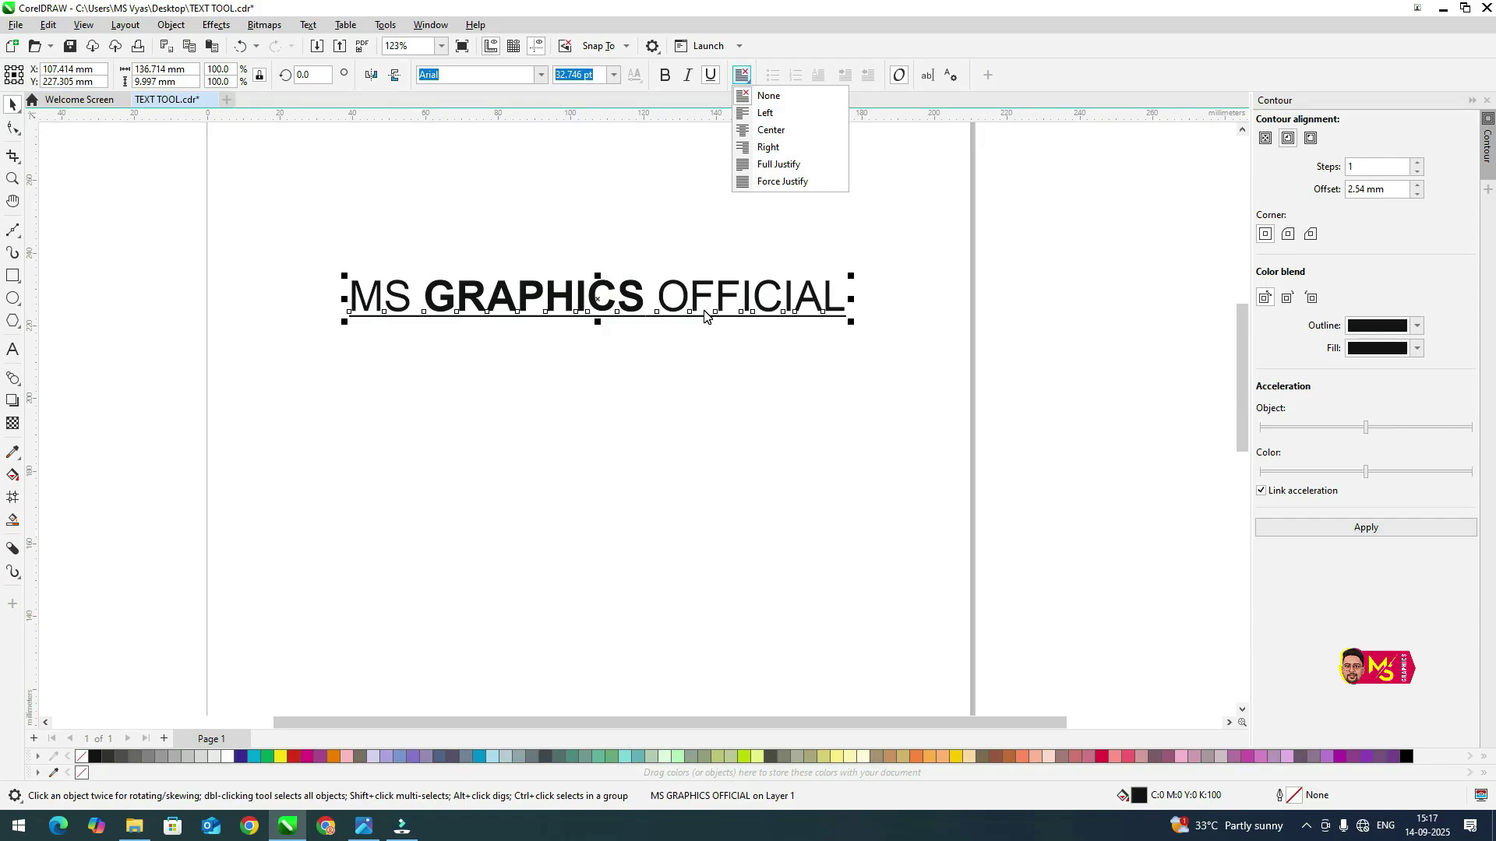
{"action": "left_click", "coordinate": [904, 47]}
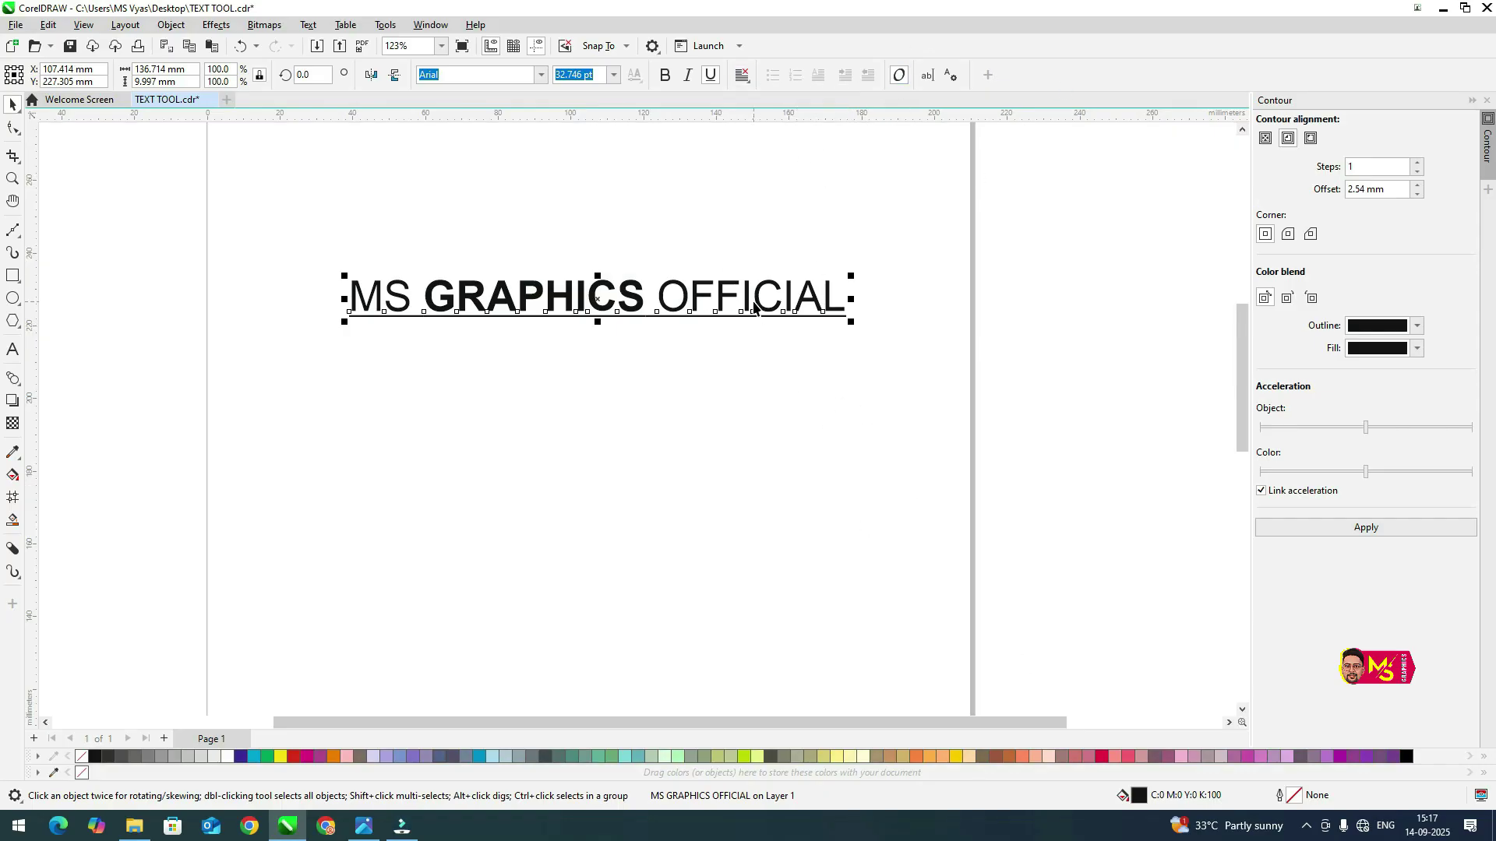
{"action": "left_click_drag", "start_coordinate": [748, 302], "coordinate": [740, 215]}
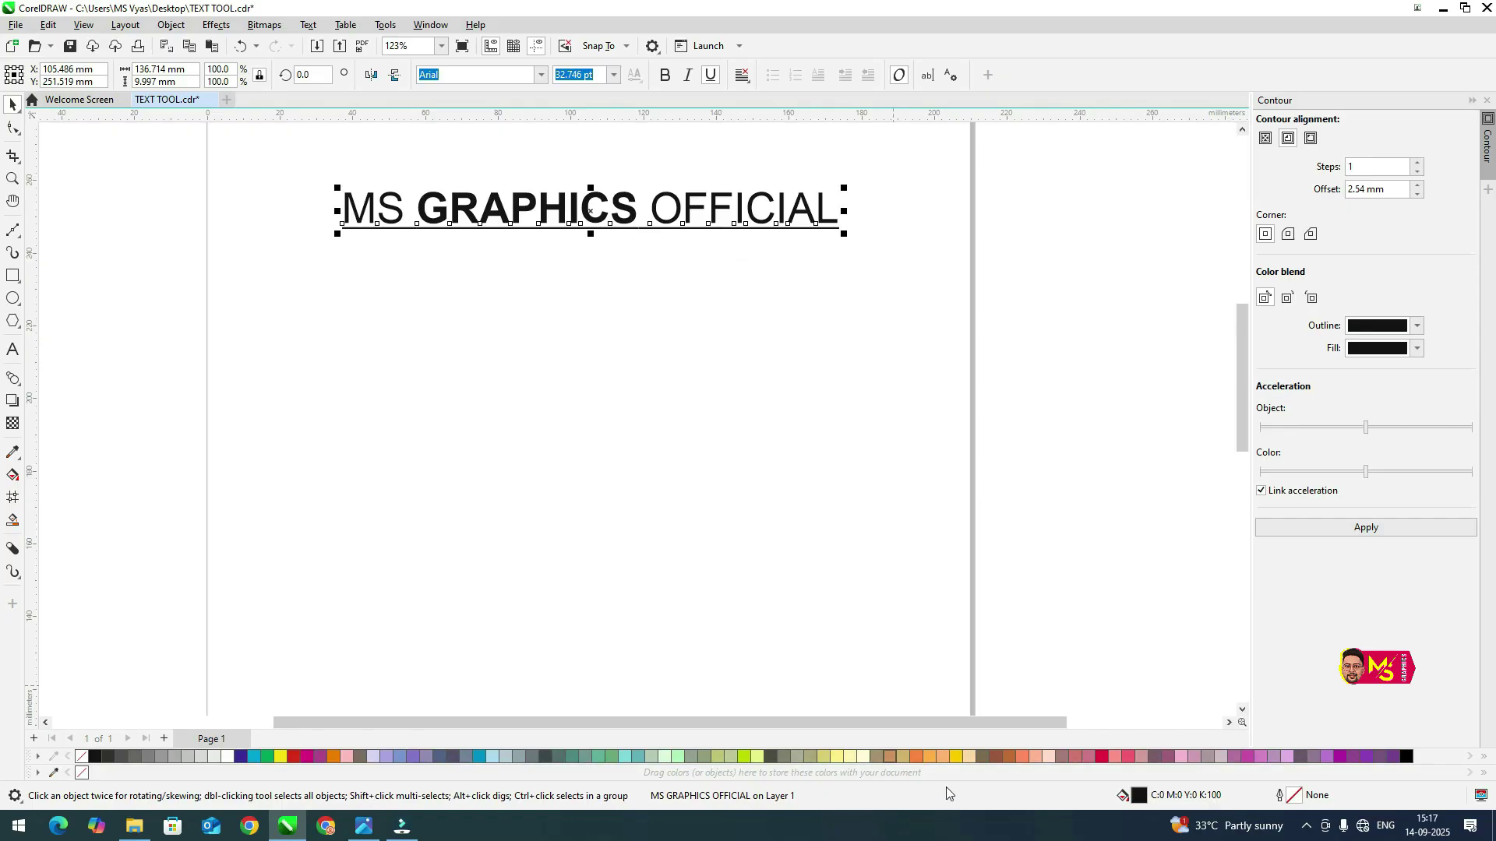
Draw a paragraph text frame about 144 mm wide and 113 mm high below the heading
{"action": "left_click", "coordinate": [15, 349]}
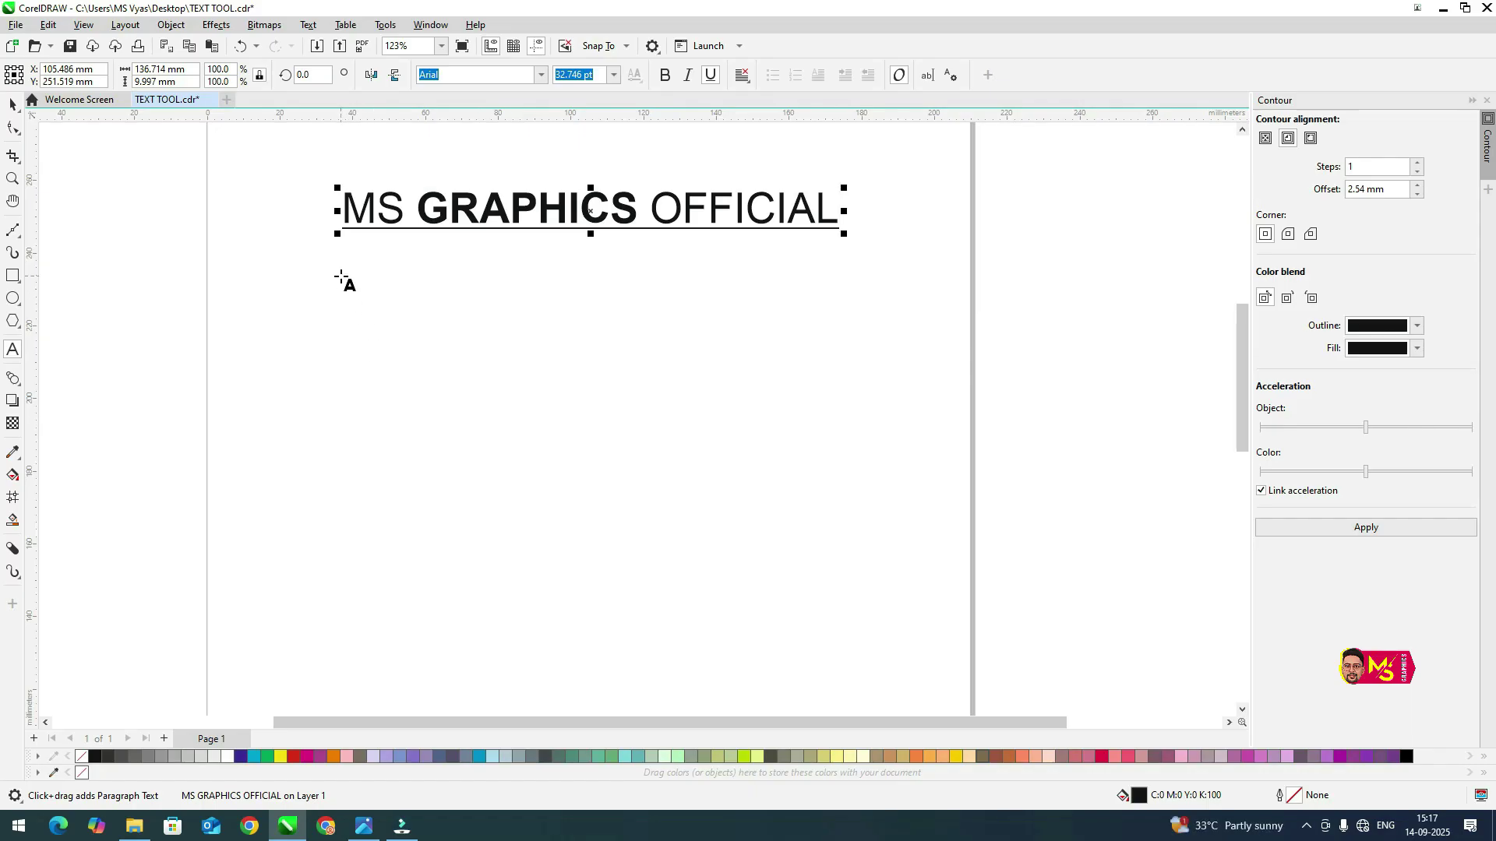
{"action": "left_click_drag", "start_coordinate": [341, 277], "coordinate": [864, 688]}
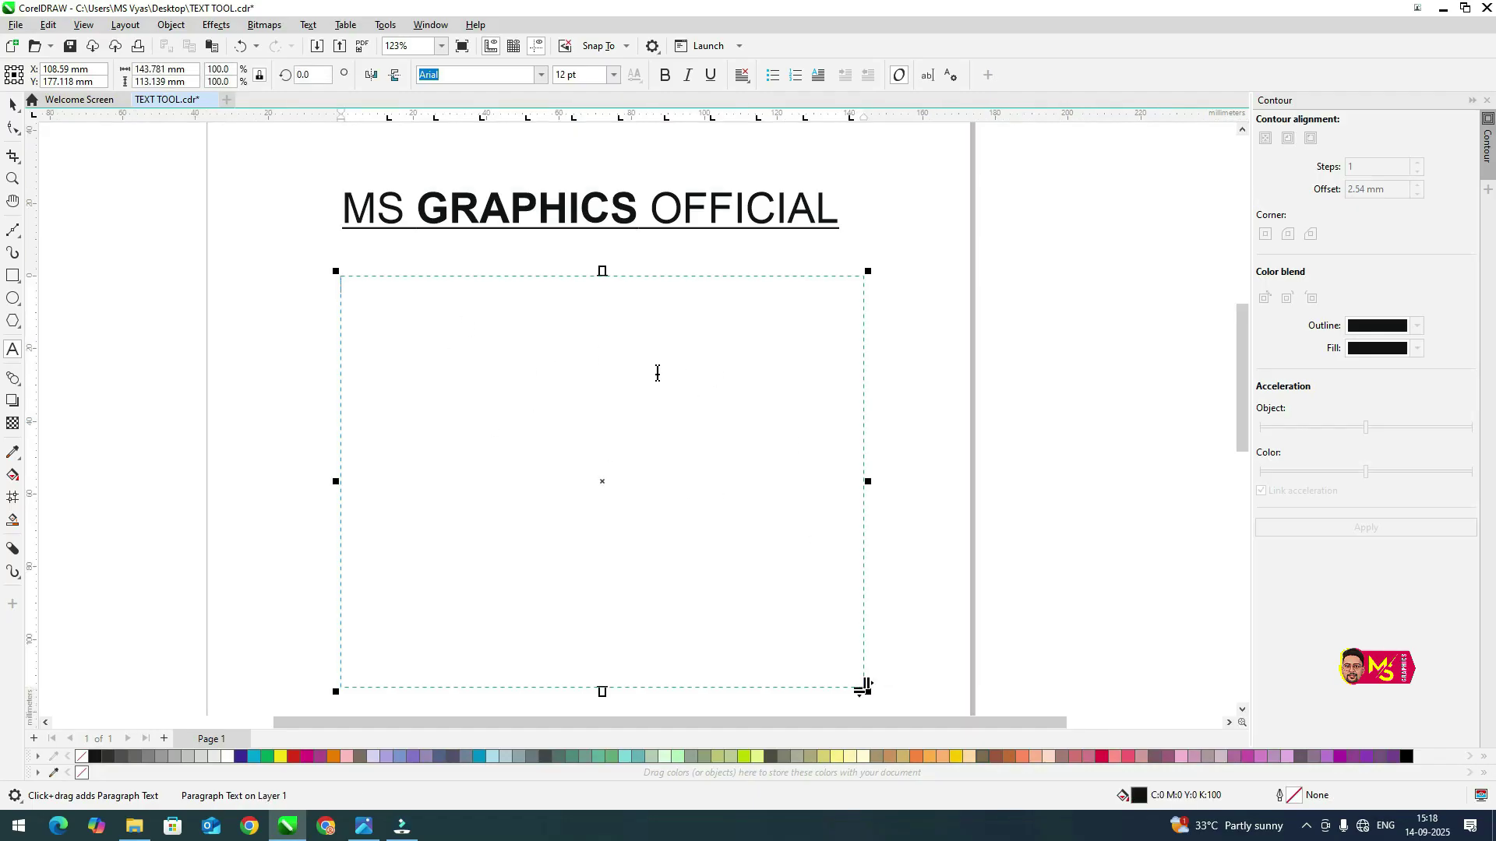
Fill the paragraph frame with unbroken filler text beginning fdfdfdfd until it runs onto a third line
{"action": "scroll", "coordinate": [349, 319], "scroll_direction": "up", "scroll_amount": 3}
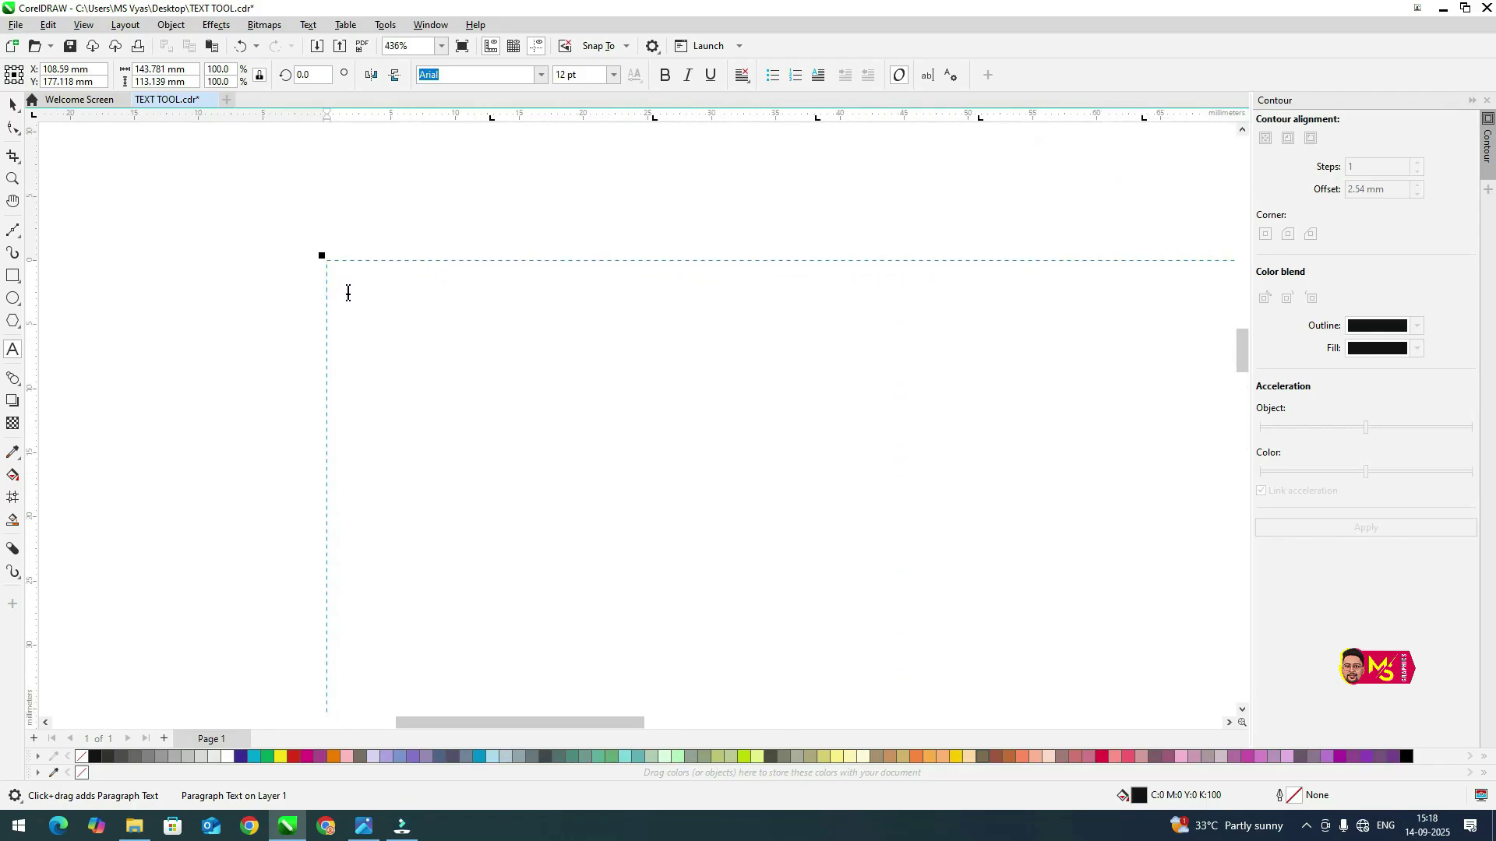
{"action": "type", "text": "fdfdfdfd"}
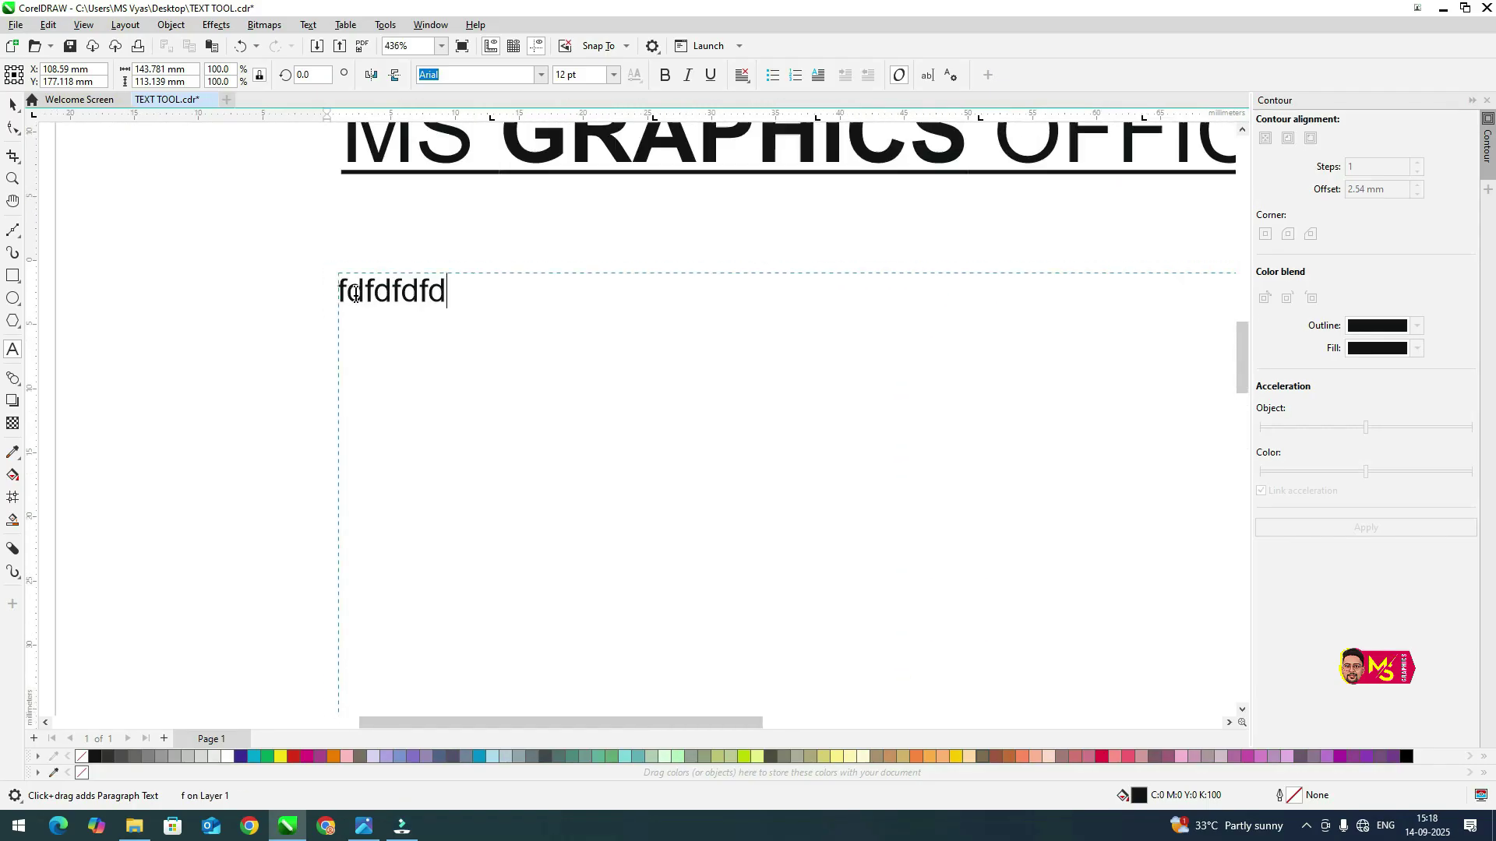
{"action": "scroll", "coordinate": [355, 294], "scroll_direction": "down", "scroll_amount": 5}
{"action": "type", "text": "fdfsfsf"}
{"action": "type", "text": "jjhjfhdjfhjdhfjhfjhdfjhdjfh"}
{"action": "type", "text": "jdhfjdhfjhdjfhjdhfdhfjdhfjdhfj"}
{"action": "type", "text": "hfdjhfjhdjfhjdfdjhf"}
{"action": "type", "text": "djhgggggjfjdh"}
{"action": "type", "text": "fjdhfjdhfjhdfjhdjfhdhfujhf"}
{"action": "type", "text": "djhfduyhfjehfudyfjehfuydhf"}
{"action": "type", "text": "jhfjhf"}
{"action": "type", "text": "jjh"}
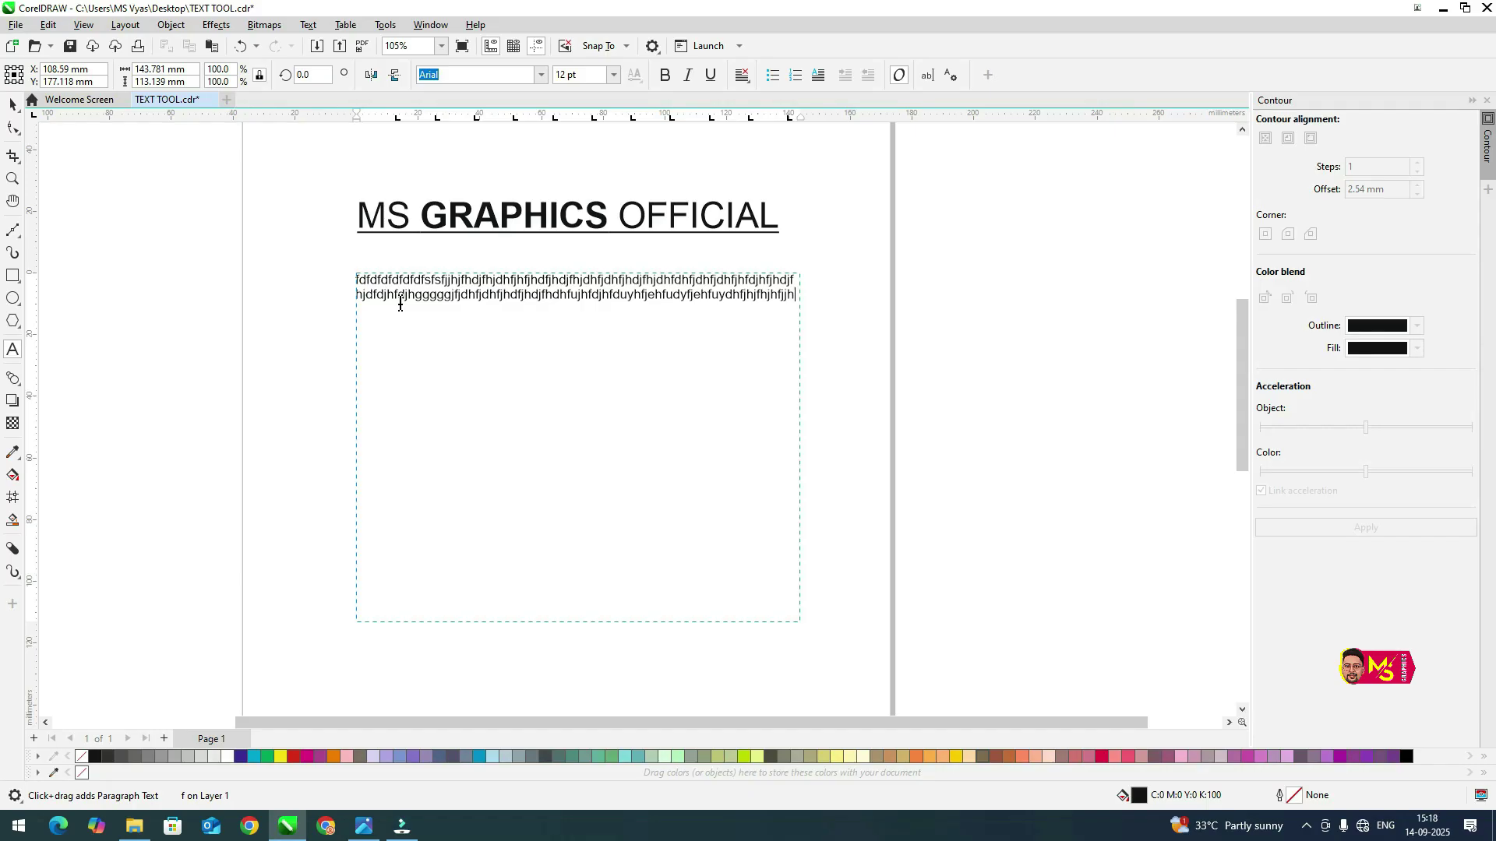
{"action": "type", "text": "jhjhhhh"}
Try the Force Justify horizontal alignment on all of the filler text in the paragraph frame
{"action": "scroll", "coordinate": [477, 307], "scroll_direction": "up", "scroll_amount": 1}
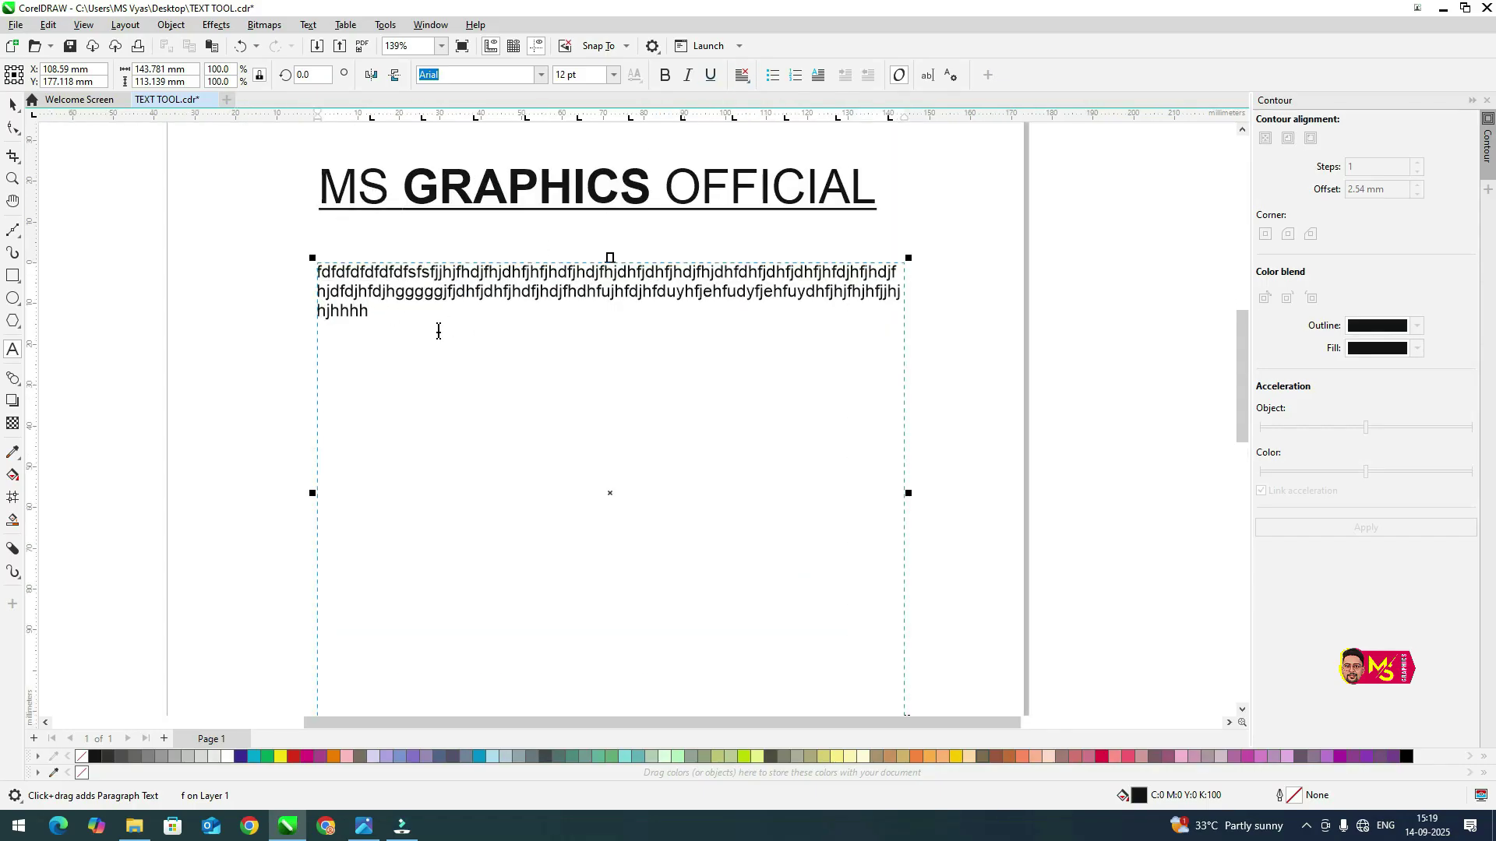
{"action": "left_click_drag", "start_coordinate": [396, 316], "coordinate": [325, 264]}
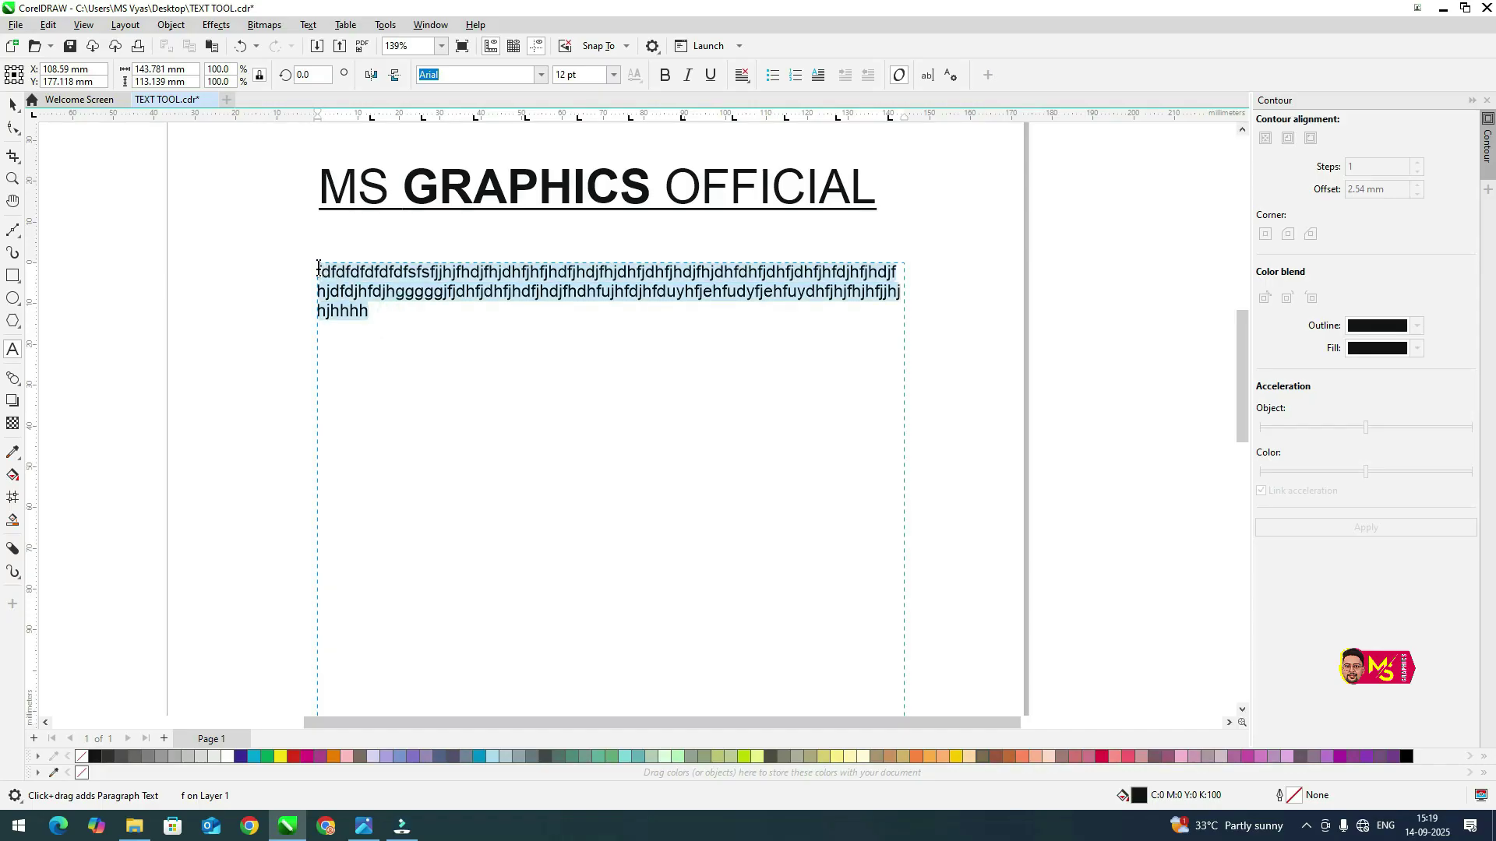
{"action": "left_click", "coordinate": [743, 76]}
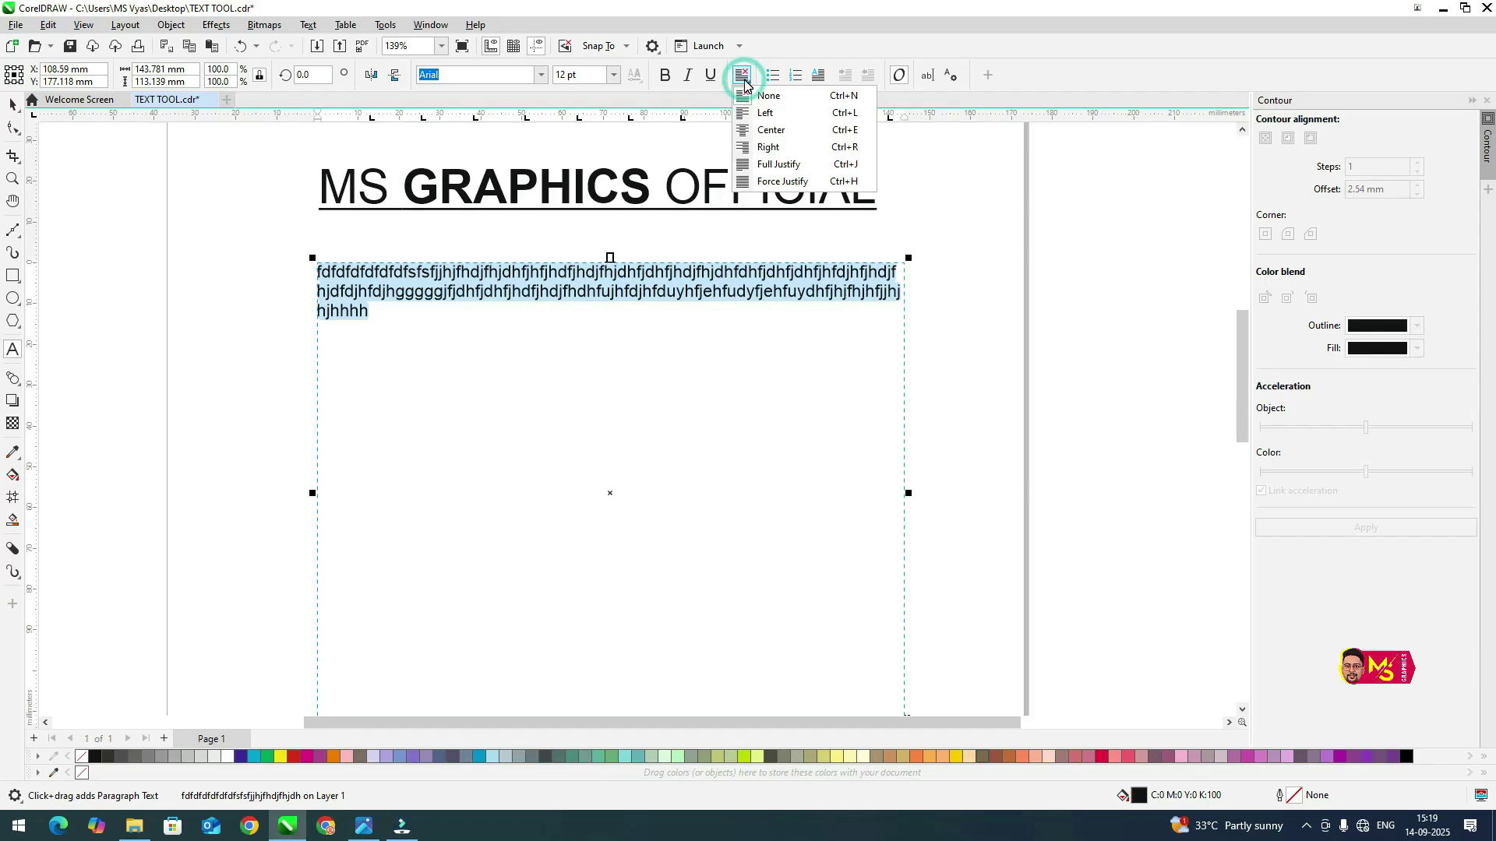
{"action": "left_click", "coordinate": [743, 76]}
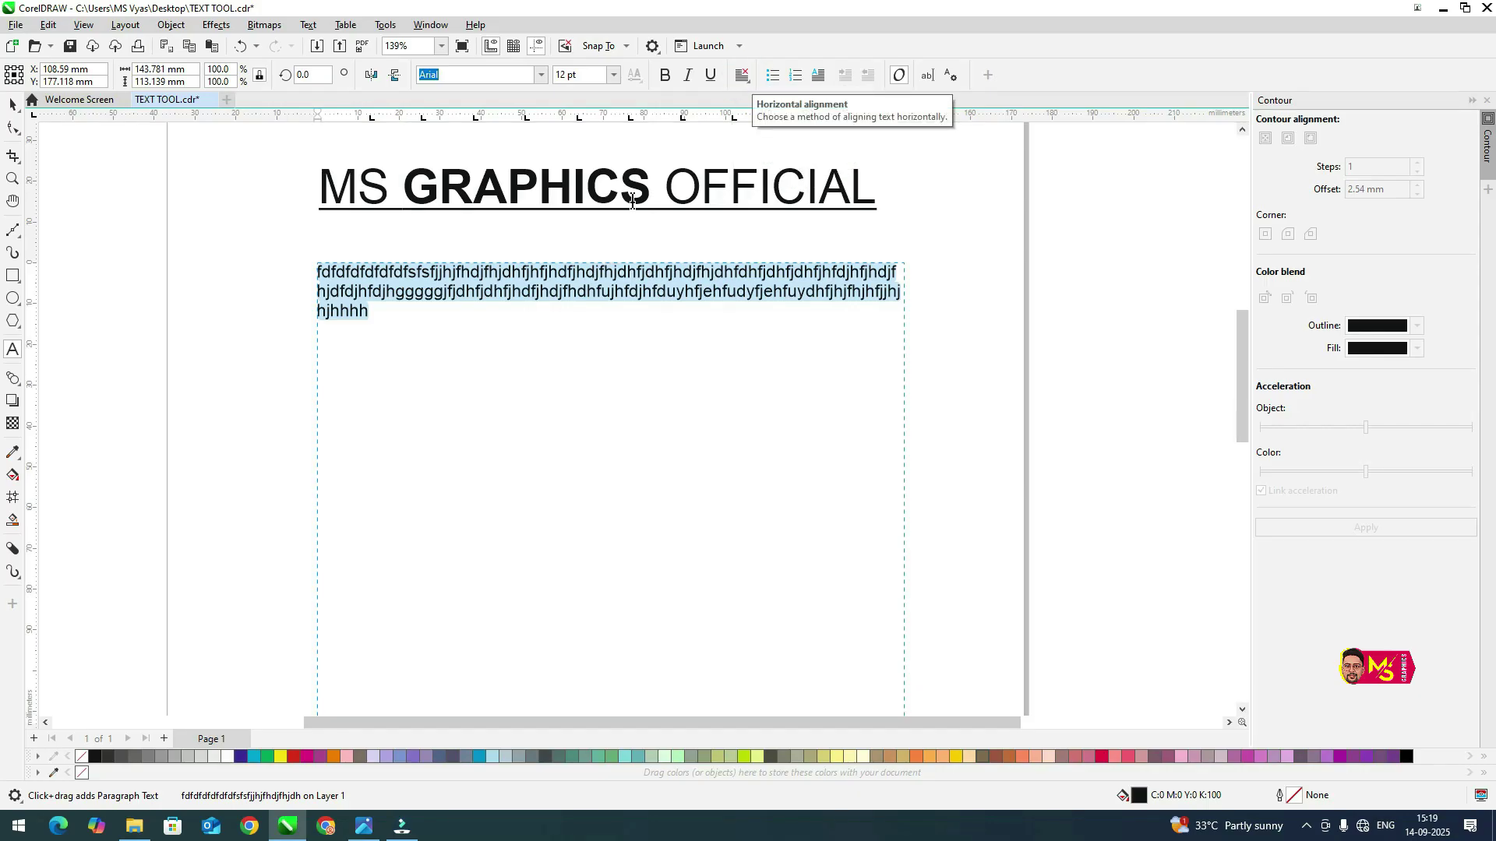
{"action": "left_click", "coordinate": [749, 78]}
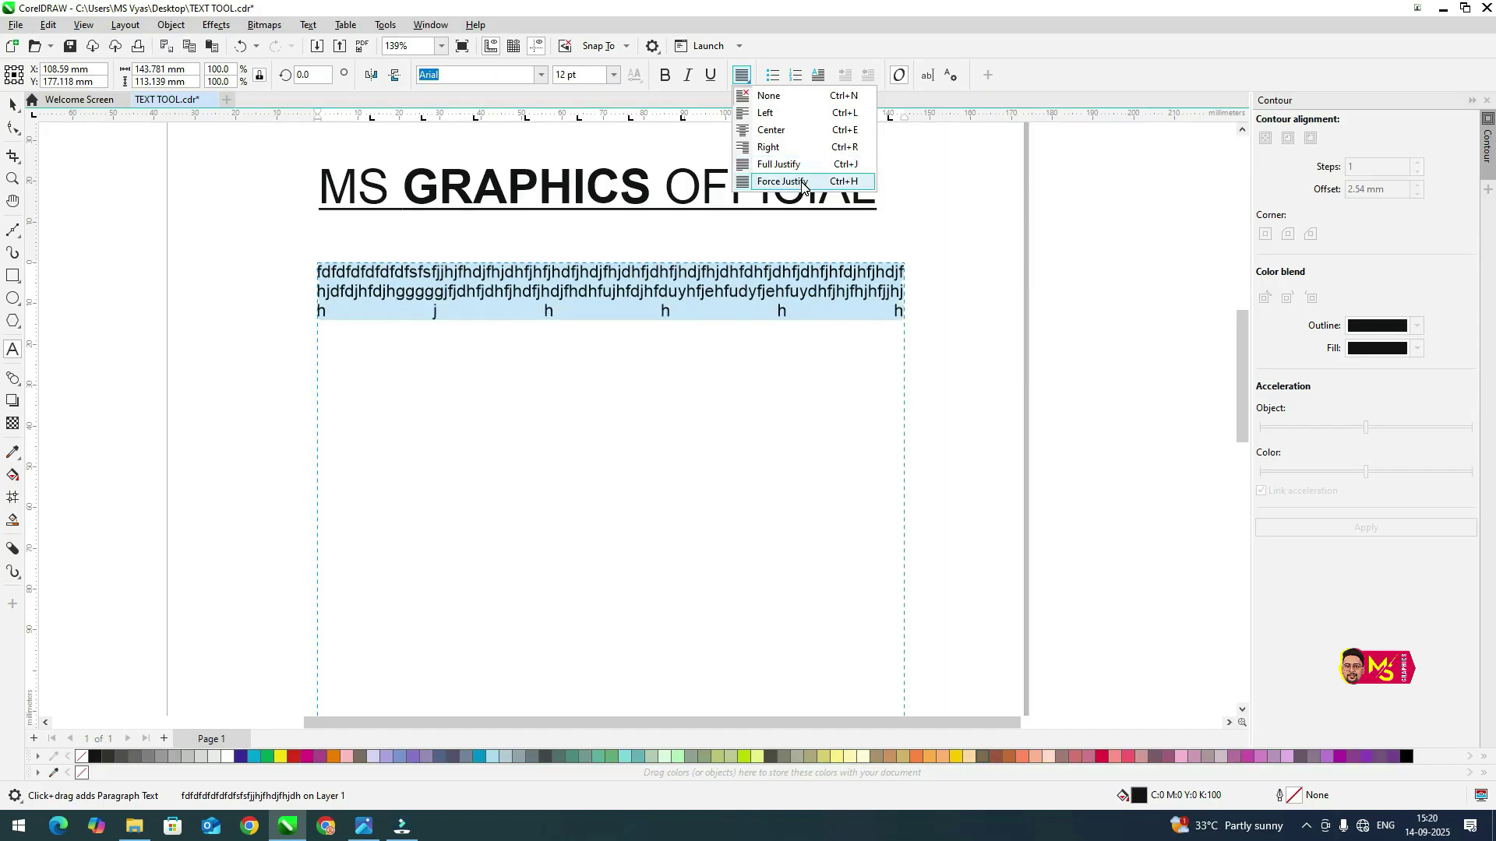
{"action": "left_click", "coordinate": [663, 304]}
Extend the paragraph's third line with more unbroken filler text, select the whole paragraph and open the horizontal alignment choices
{"action": "left_click", "coordinate": [387, 318]}
{"action": "type", "text": "dfhdjhfjdhfjhdjfhd"}
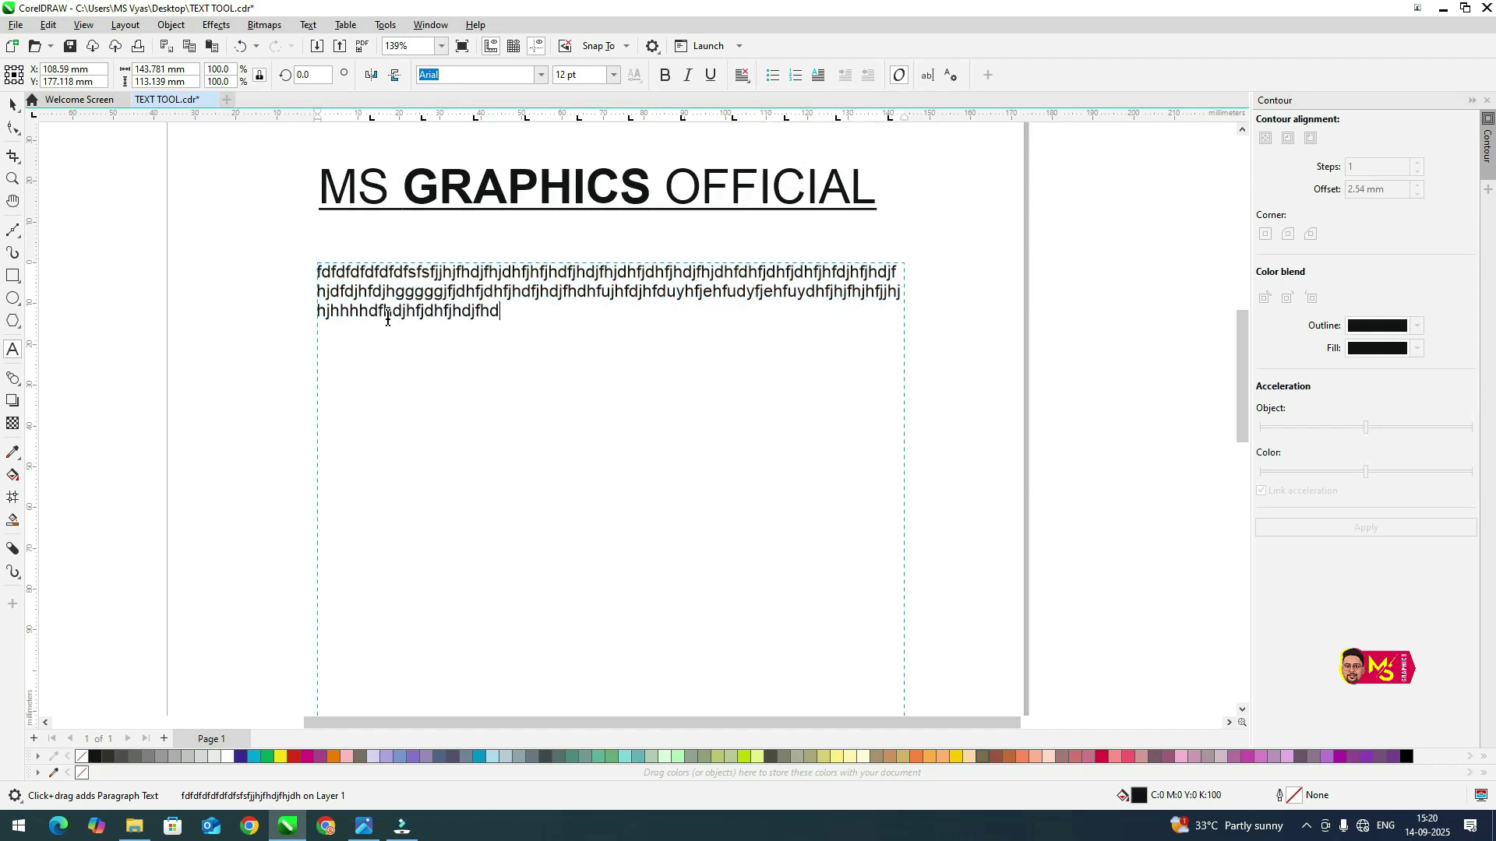
{"action": "type", "text": "jfdgfgfgkjrkeifuuuuuukekejrkejkrekjrkjekjrkejr"}
{"action": "key", "text": "ctrl+a"}
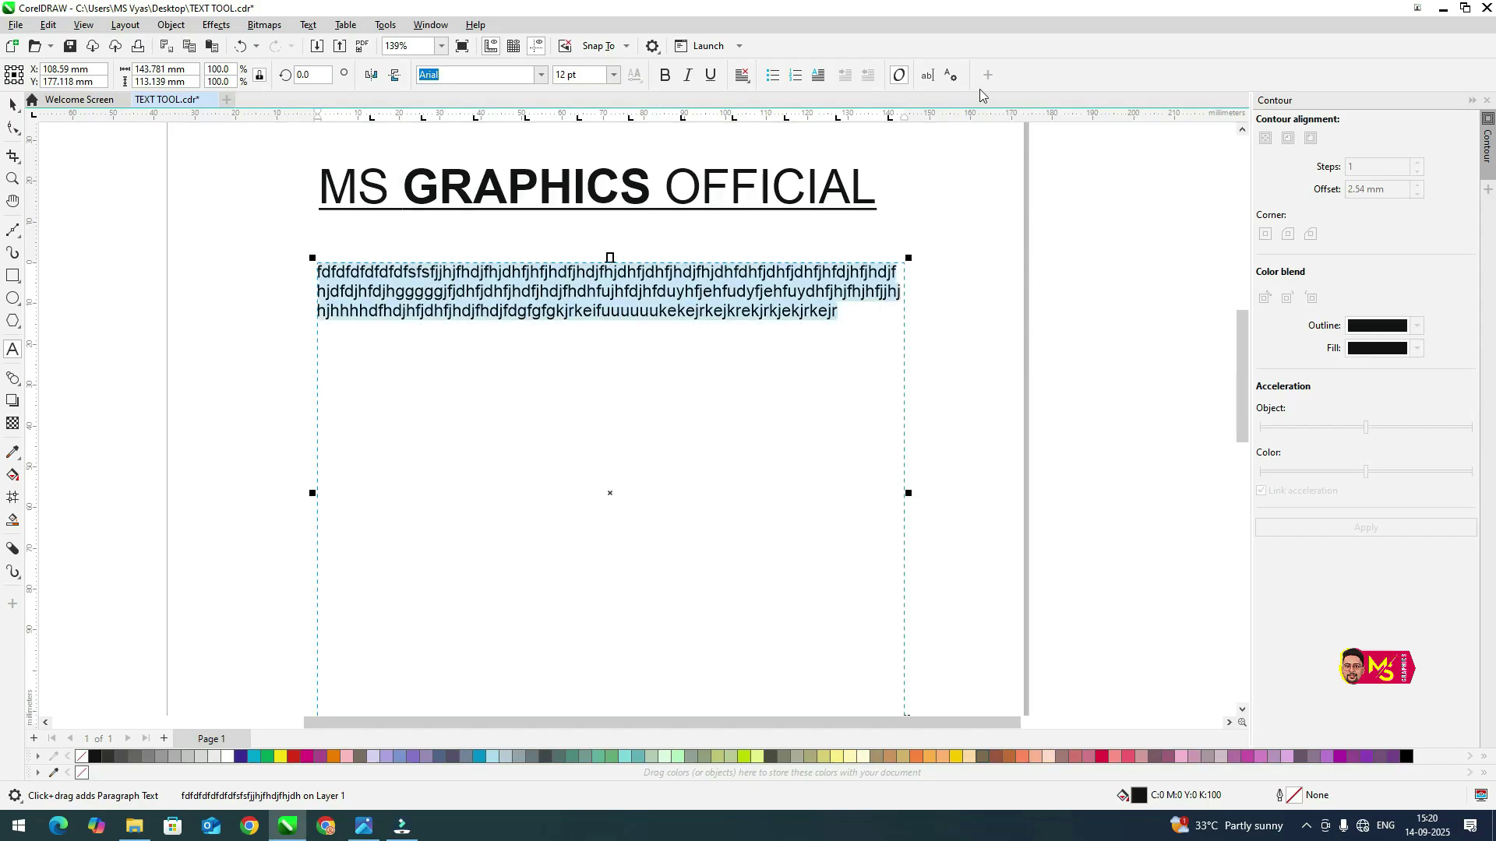
{"action": "left_click", "coordinate": [741, 75]}
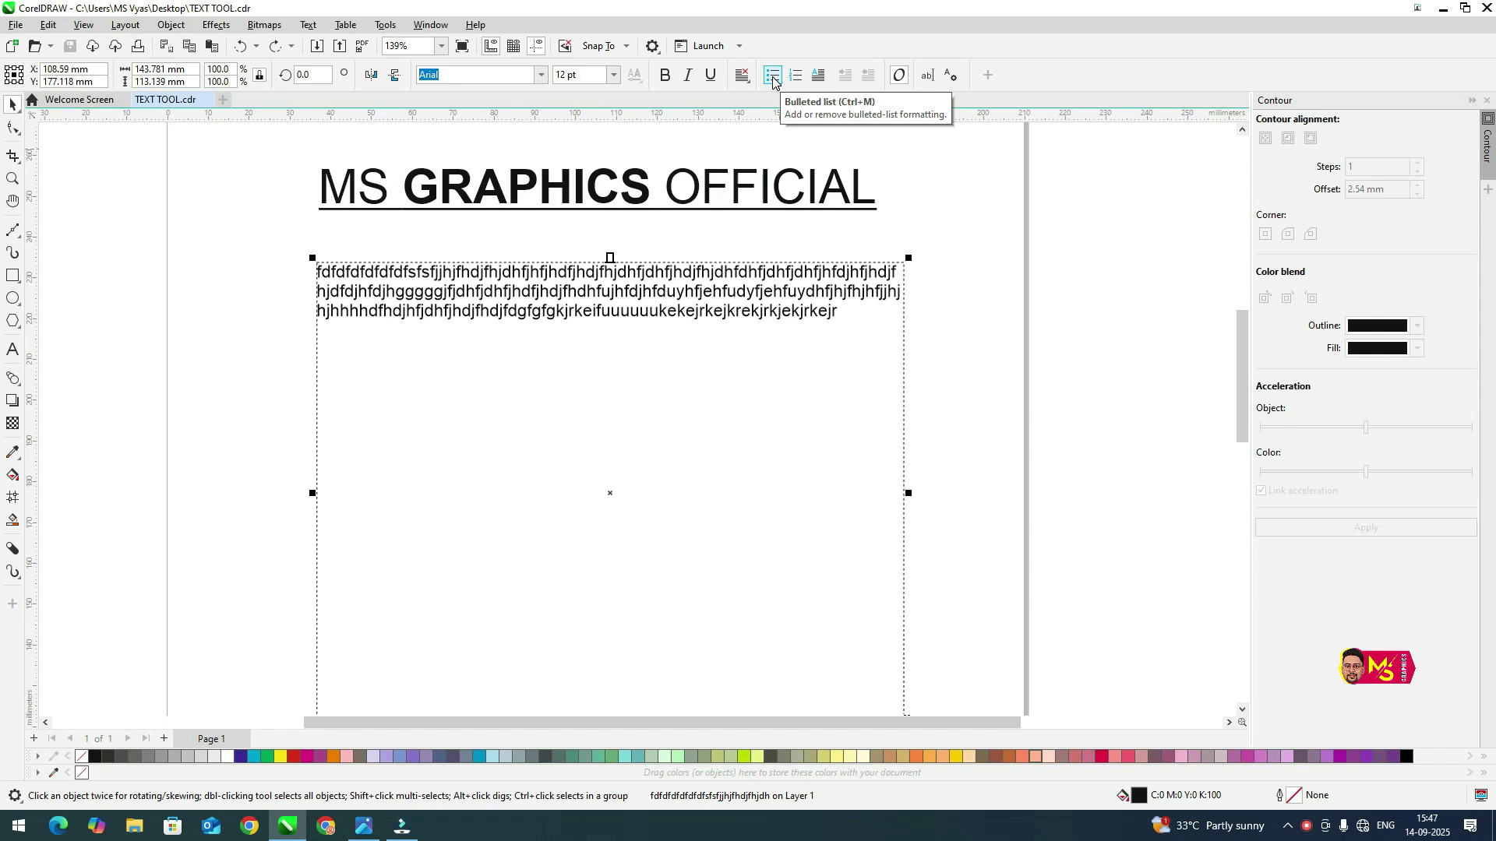
Format all of the filler text in the paragraph frame as a bulleted list
{"action": "double_click", "coordinate": [610, 330]}
{"action": "key", "text": "ctrl+a"}
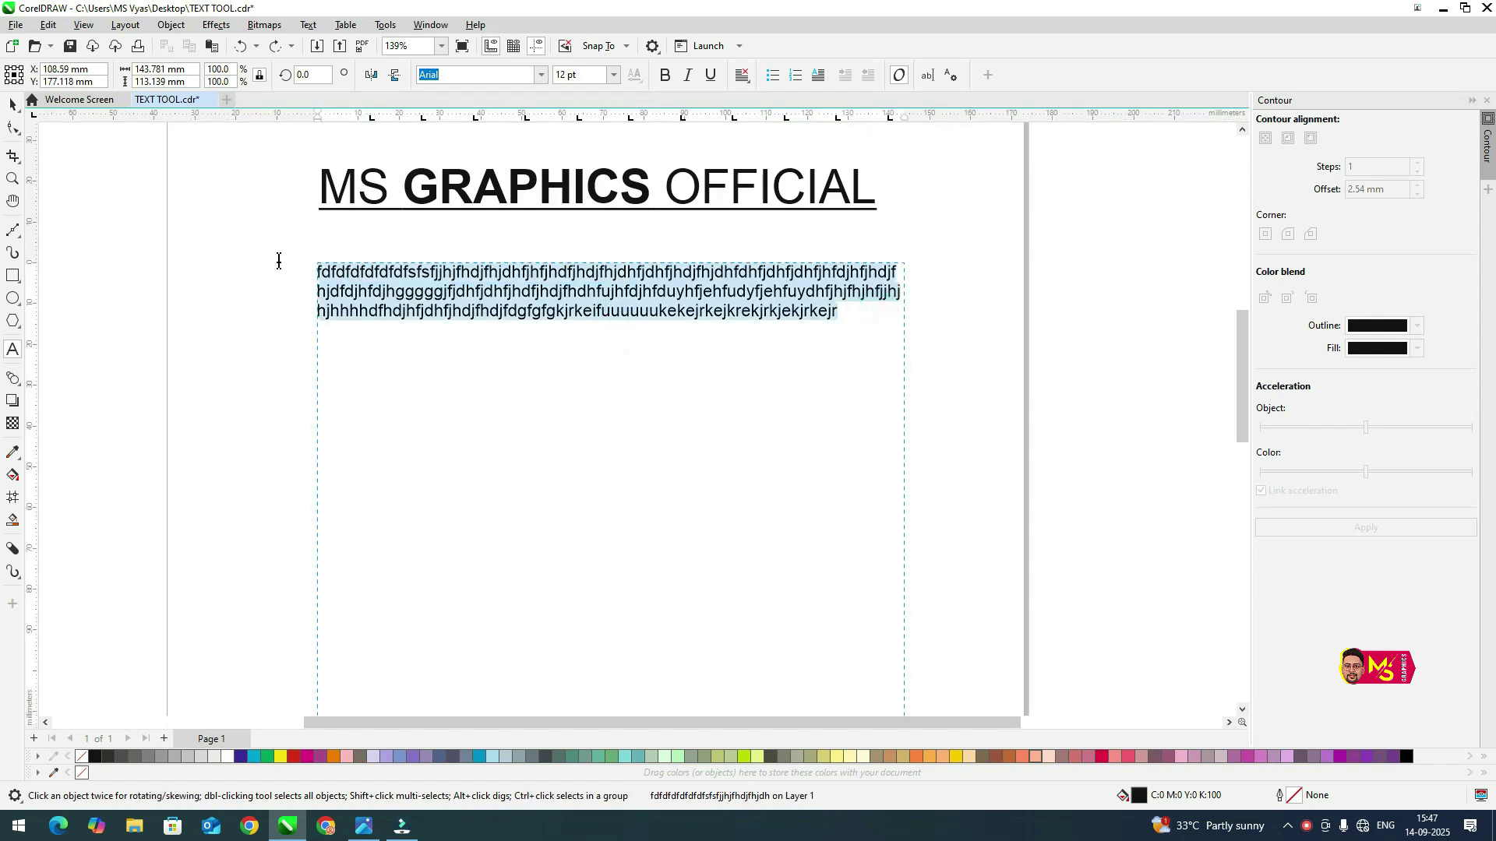
{"action": "left_click", "coordinate": [772, 77]}
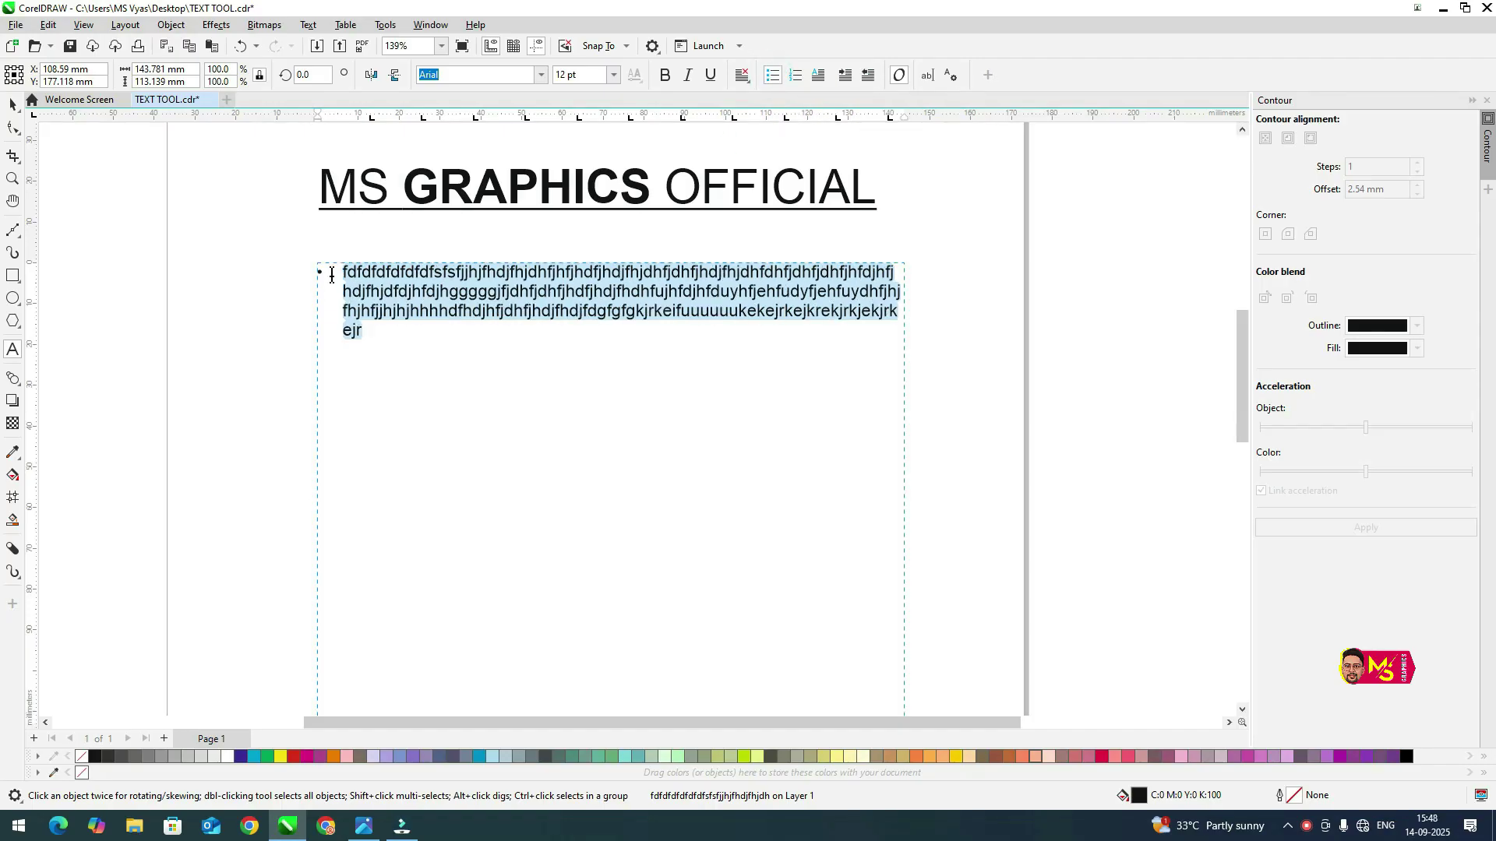
Add four bulleted items below the first: dkjkfjdkjkjdkjfd, dfldkflkdlklfkd, kjkjkjfkjd and kjkdjkfkd
{"action": "left_click", "coordinate": [389, 340]}
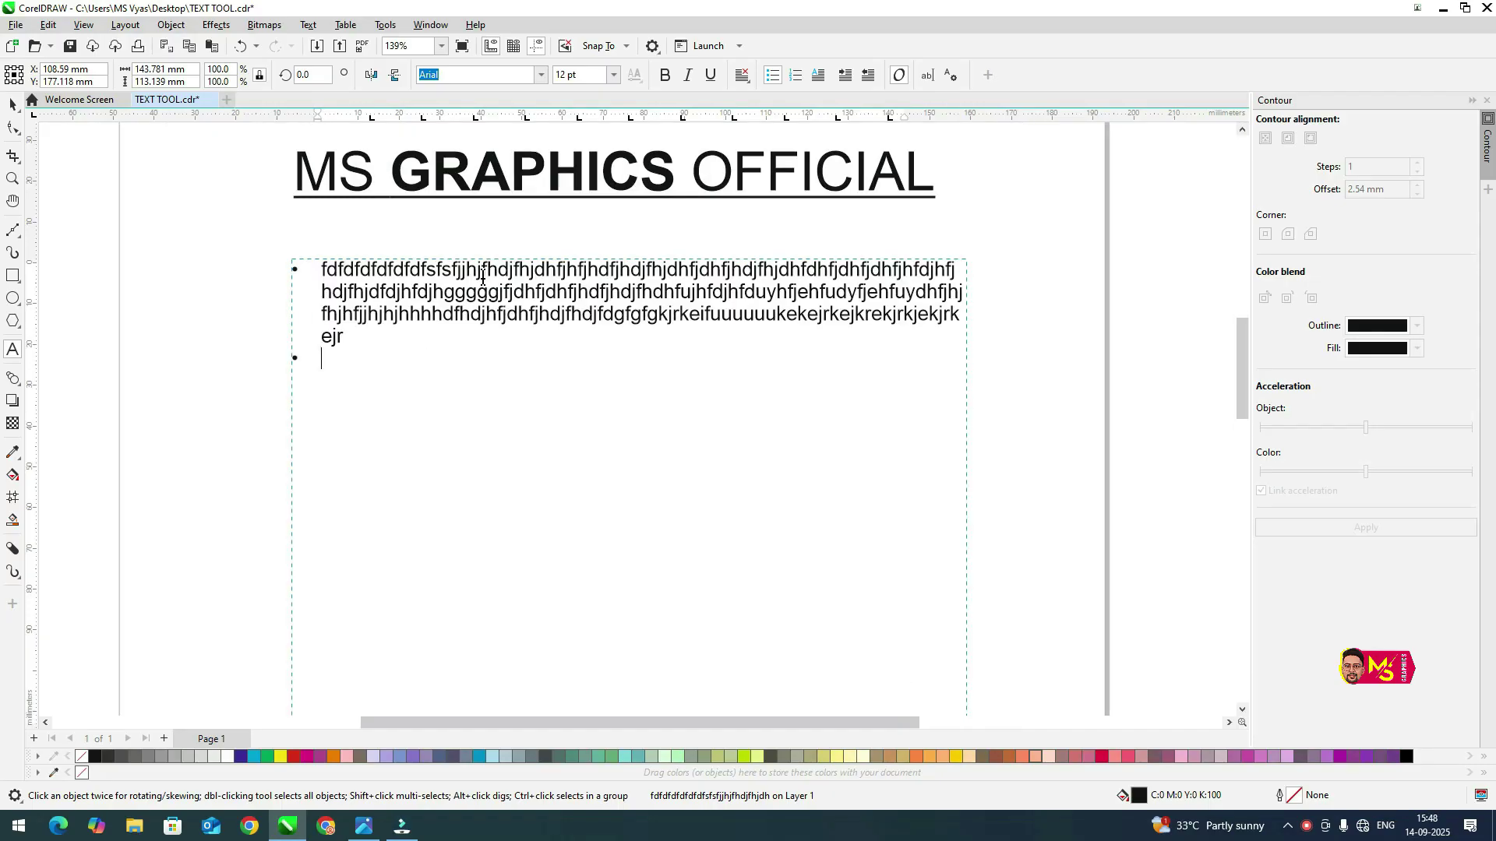
{"action": "scroll", "coordinate": [483, 276], "scroll_direction": "up", "scroll_amount": 2}
{"action": "type", "text": "dkjkfjdkjkjdkjfd"}
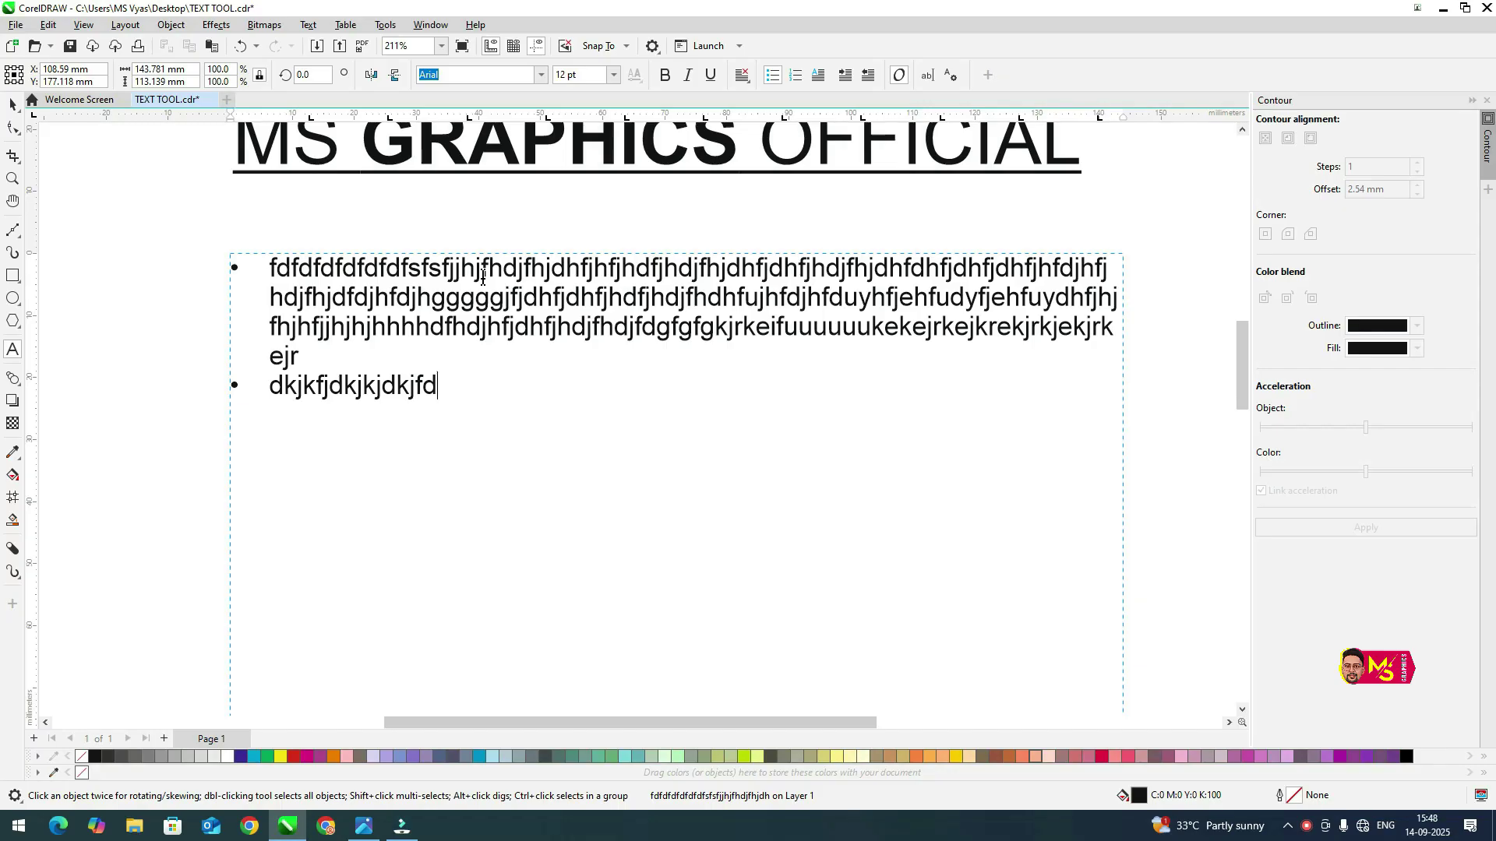
{"action": "key", "text": "Return"}
{"action": "type", "text": "dfld"}
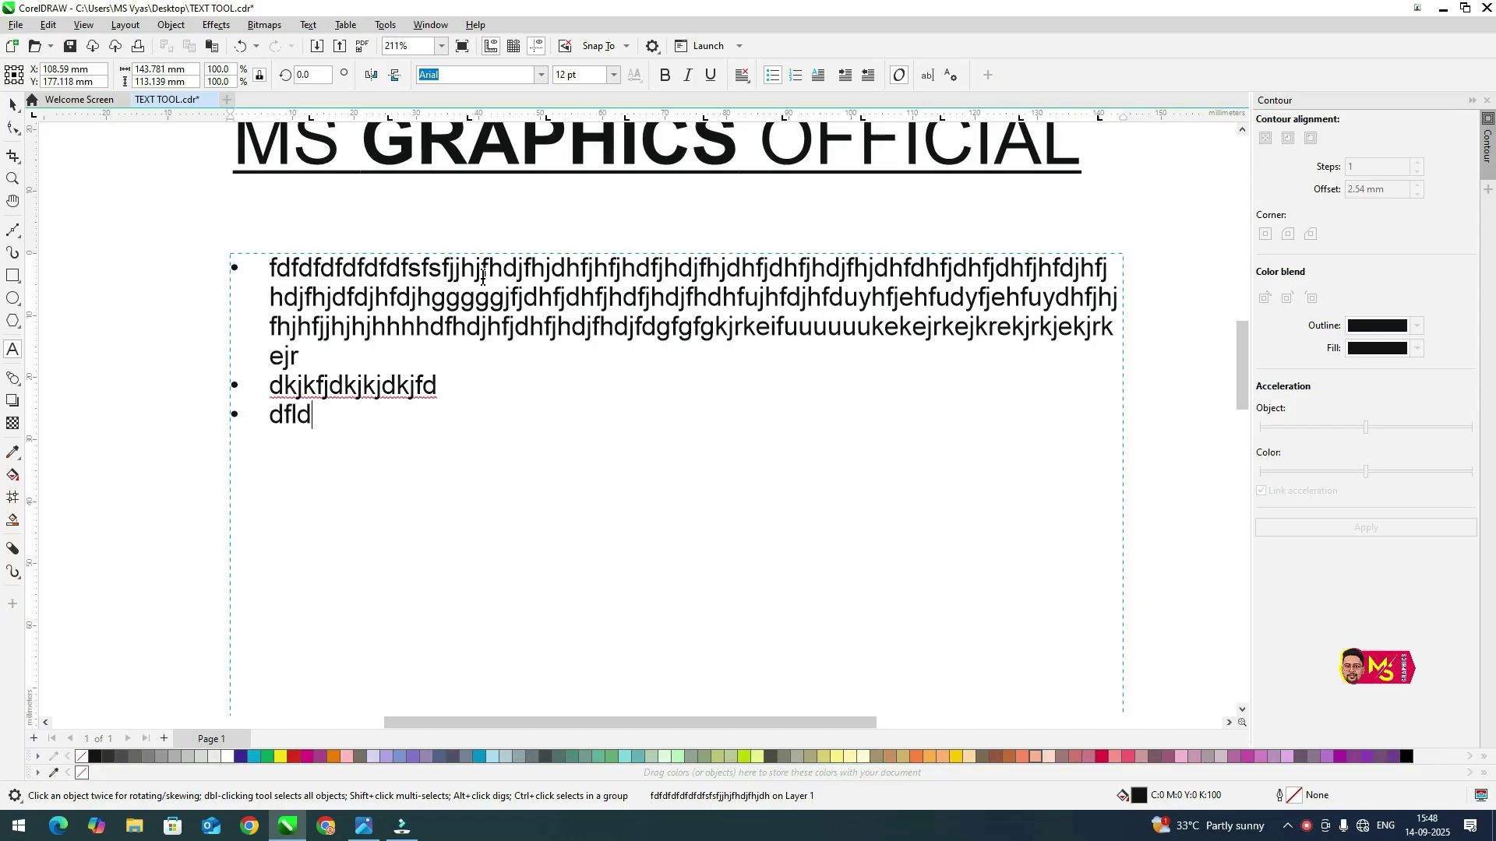
{"action": "type", "text": "kflkdlklfkd"}
{"action": "key", "text": "Return"}
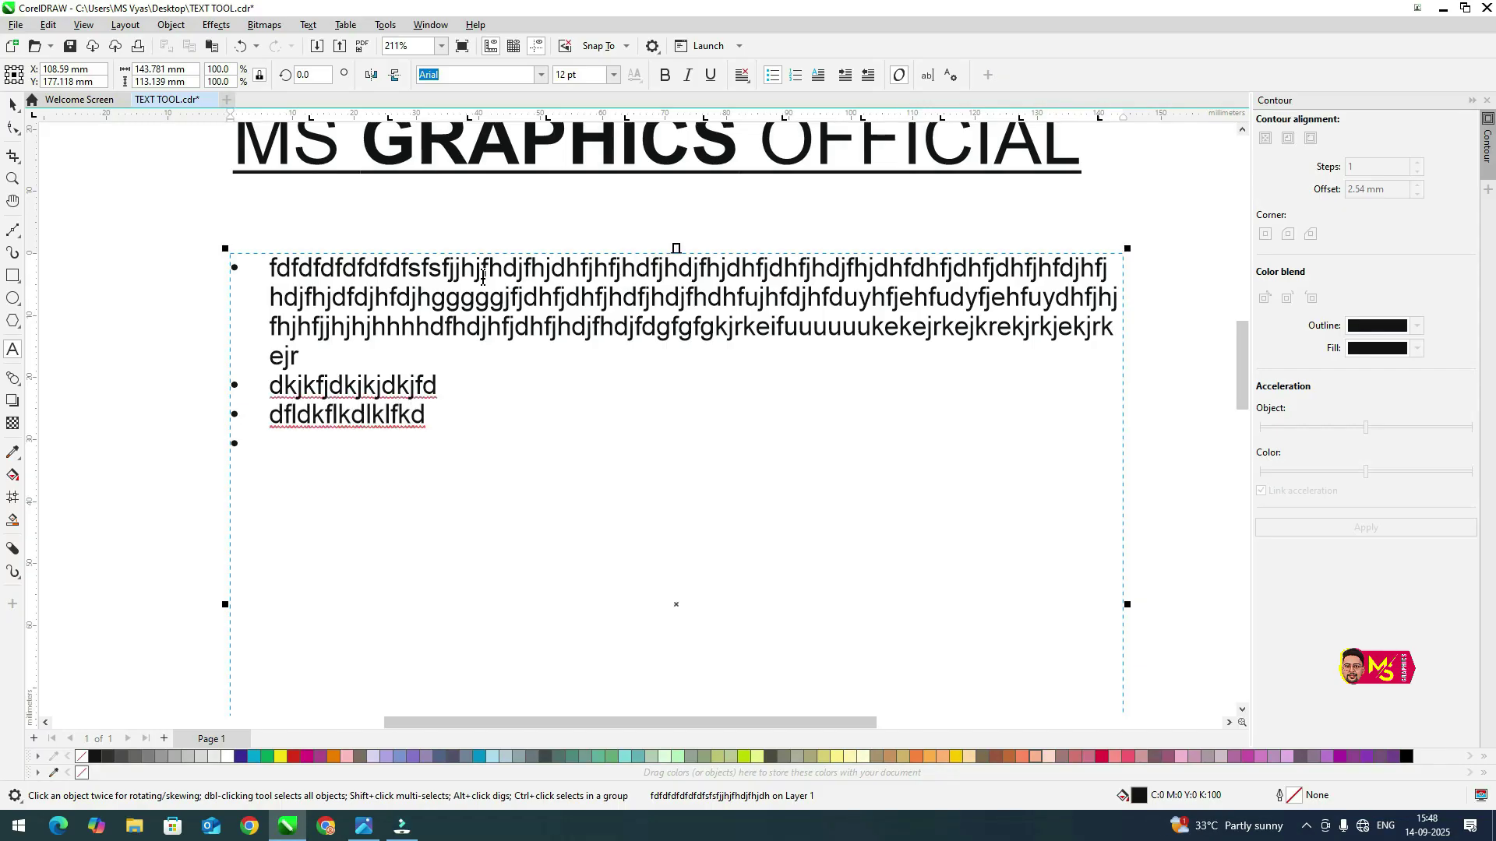
{"action": "type", "text": "kjkjkjfkjd"}
{"action": "key", "text": "Return"}
{"action": "type", "text": "kjkdjkfkd"}
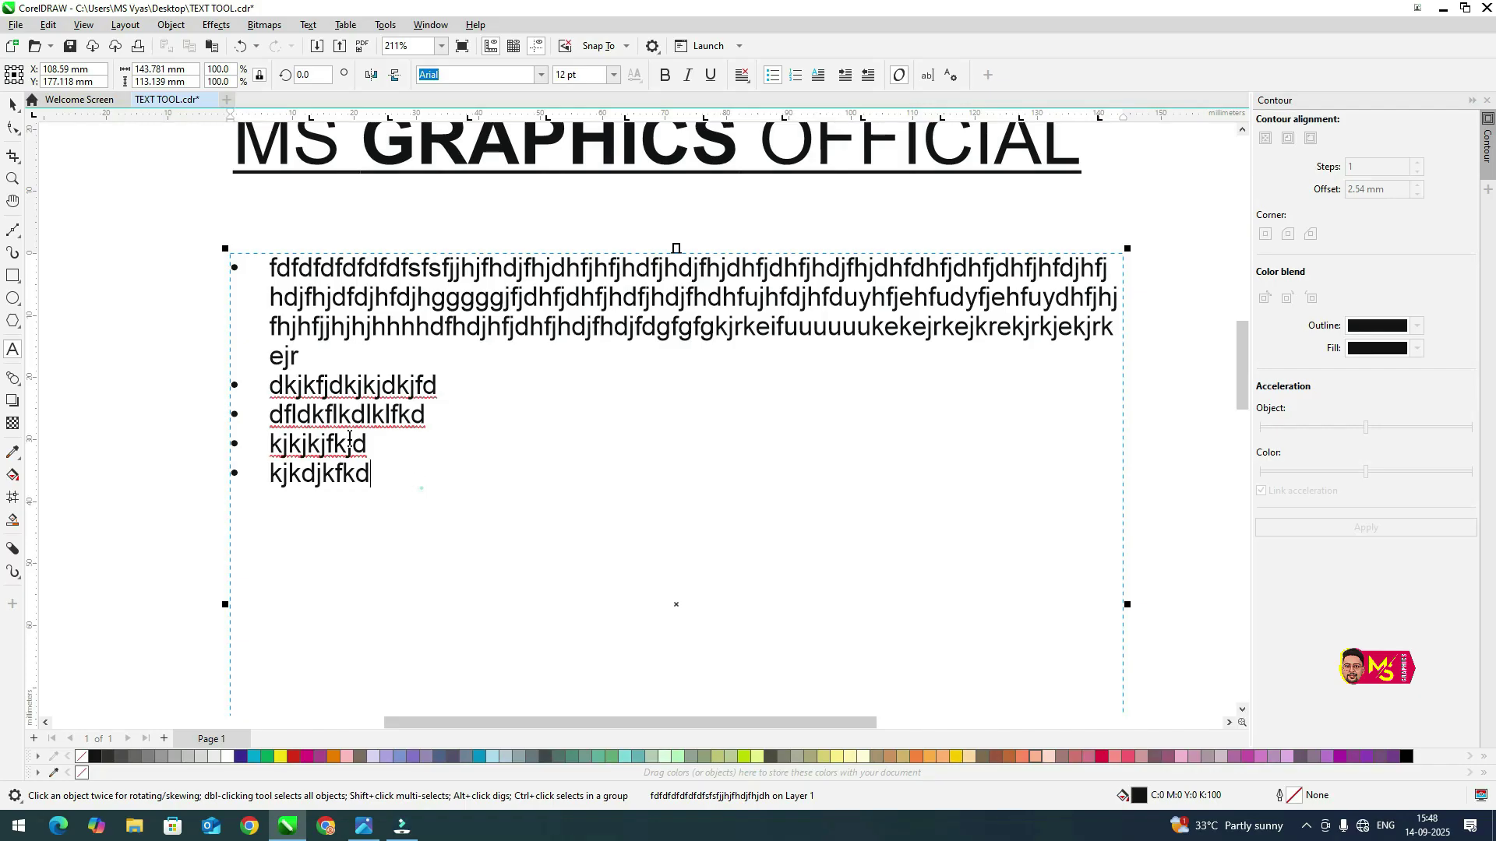
Convert all the bulleted items in the paragraph frame to a numbered list
{"action": "left_click_drag", "start_coordinate": [430, 420], "coordinate": [221, 285]}
{"action": "left_click", "coordinate": [368, 420]}
{"action": "key", "text": "ctrl+a"}
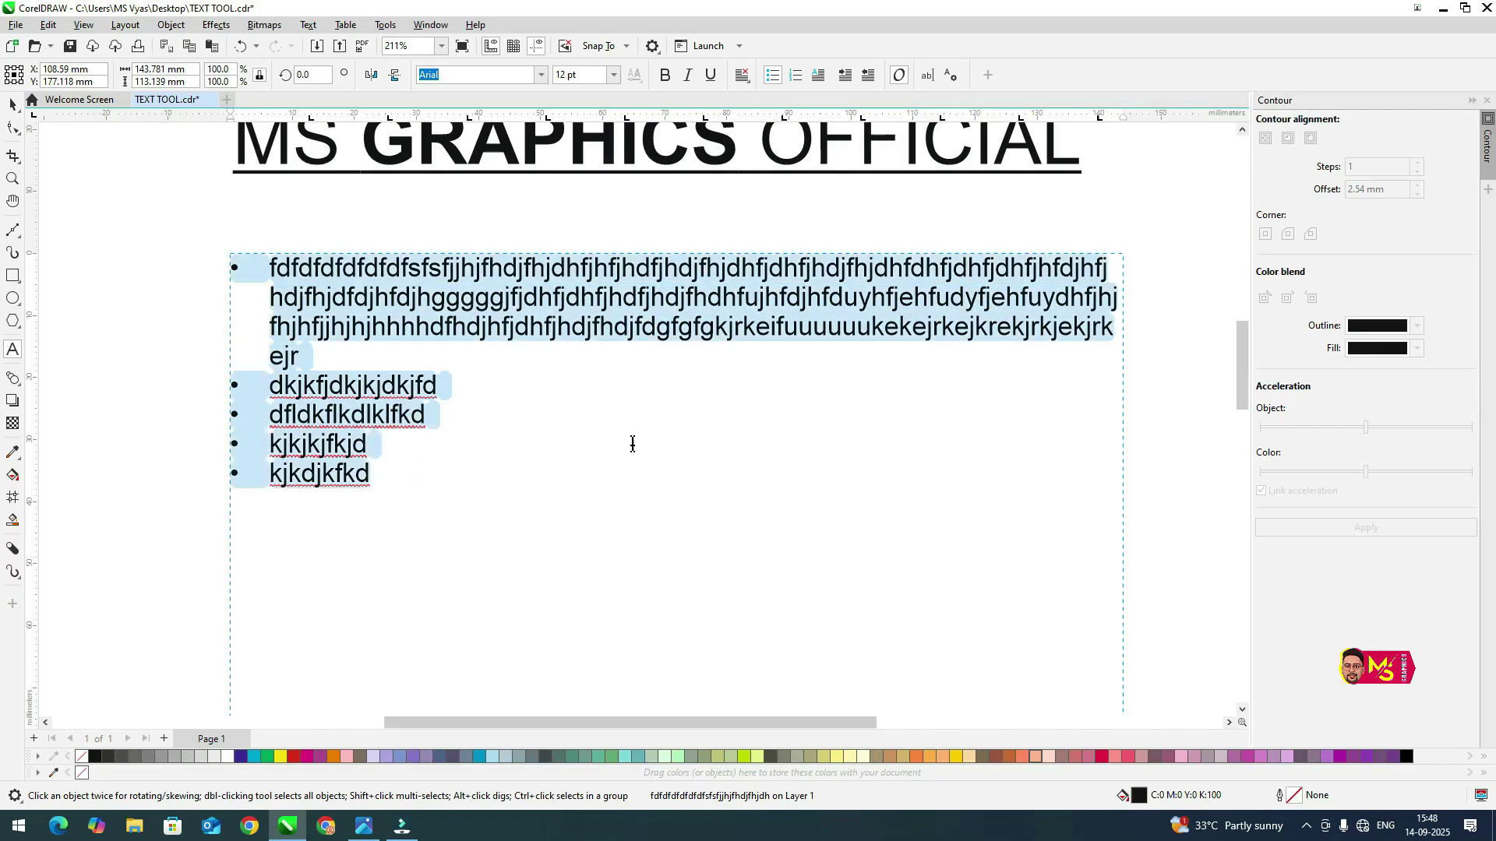
{"action": "left_click", "coordinate": [796, 76]}
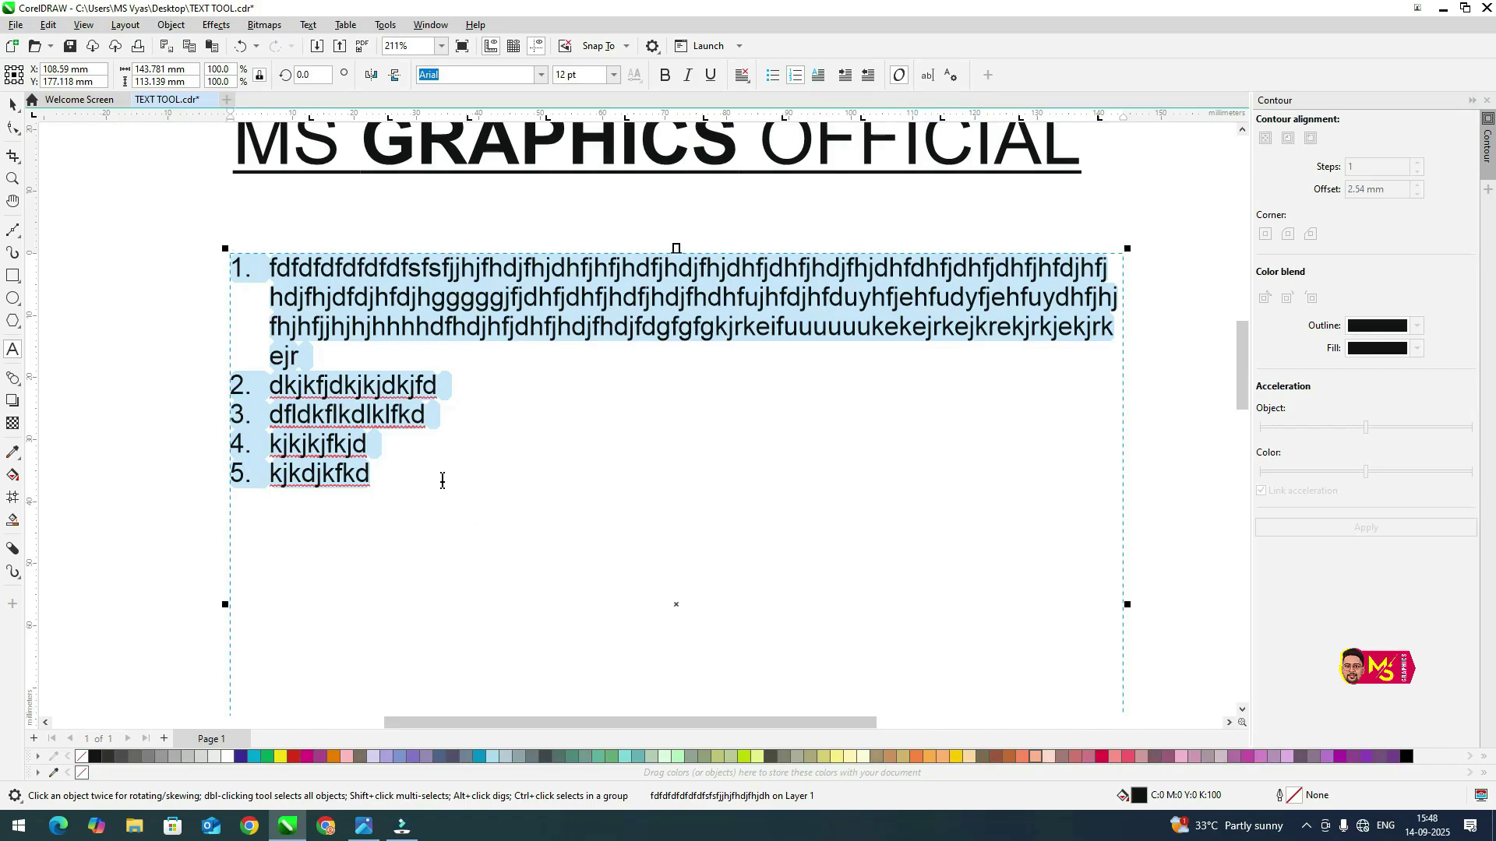
Replace the numbered list's contents with the items kjkjkjdkfjdkjfkjdkjkjd, kjkj and three lines reading dfd
{"action": "type", "text": "kjkjkd"}
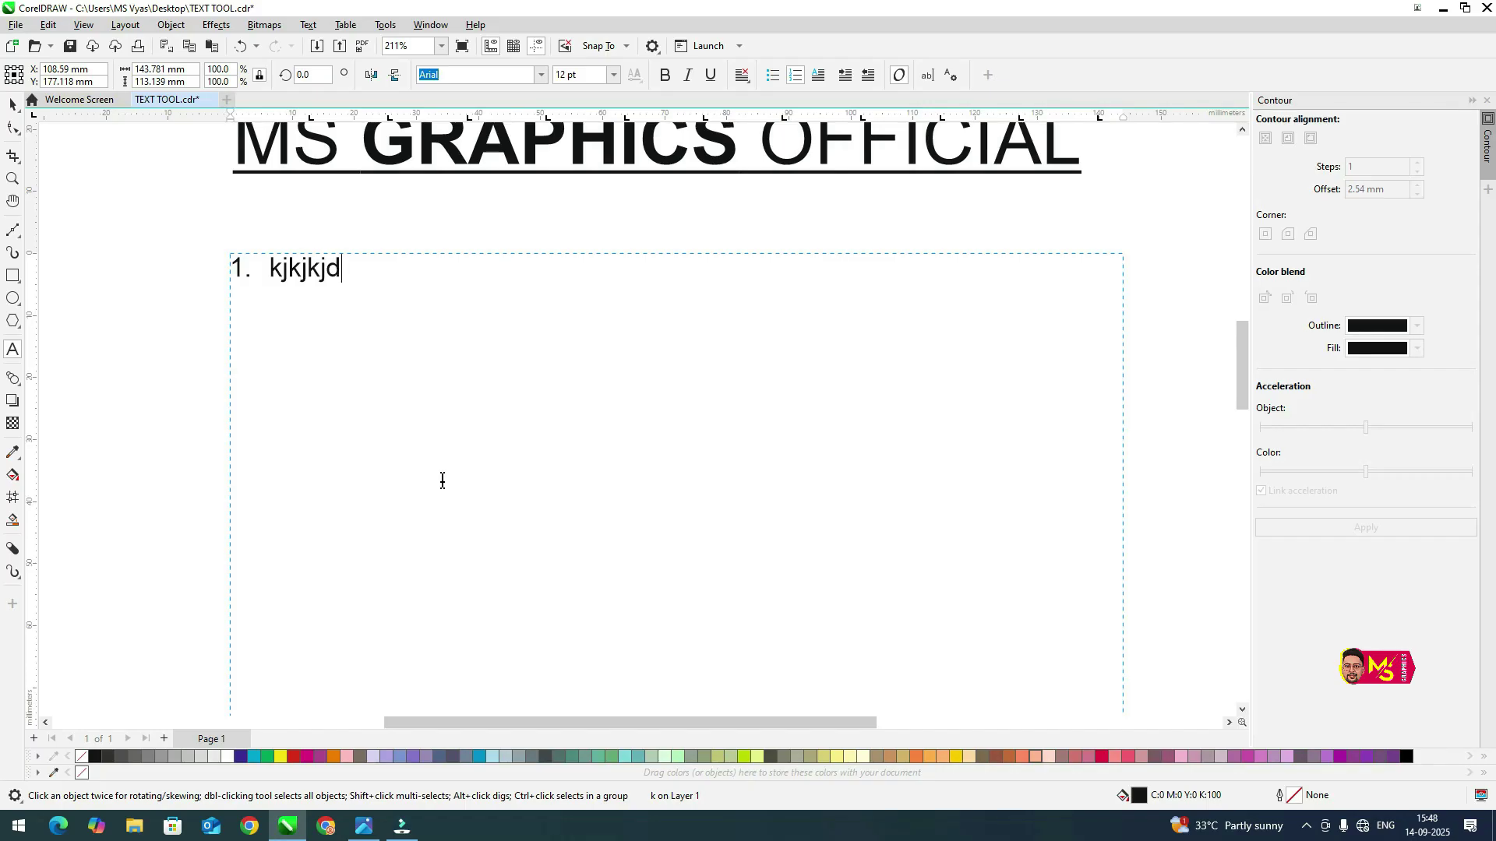
{"action": "type", "text": "kfjdkjfkjdkjkjd"}
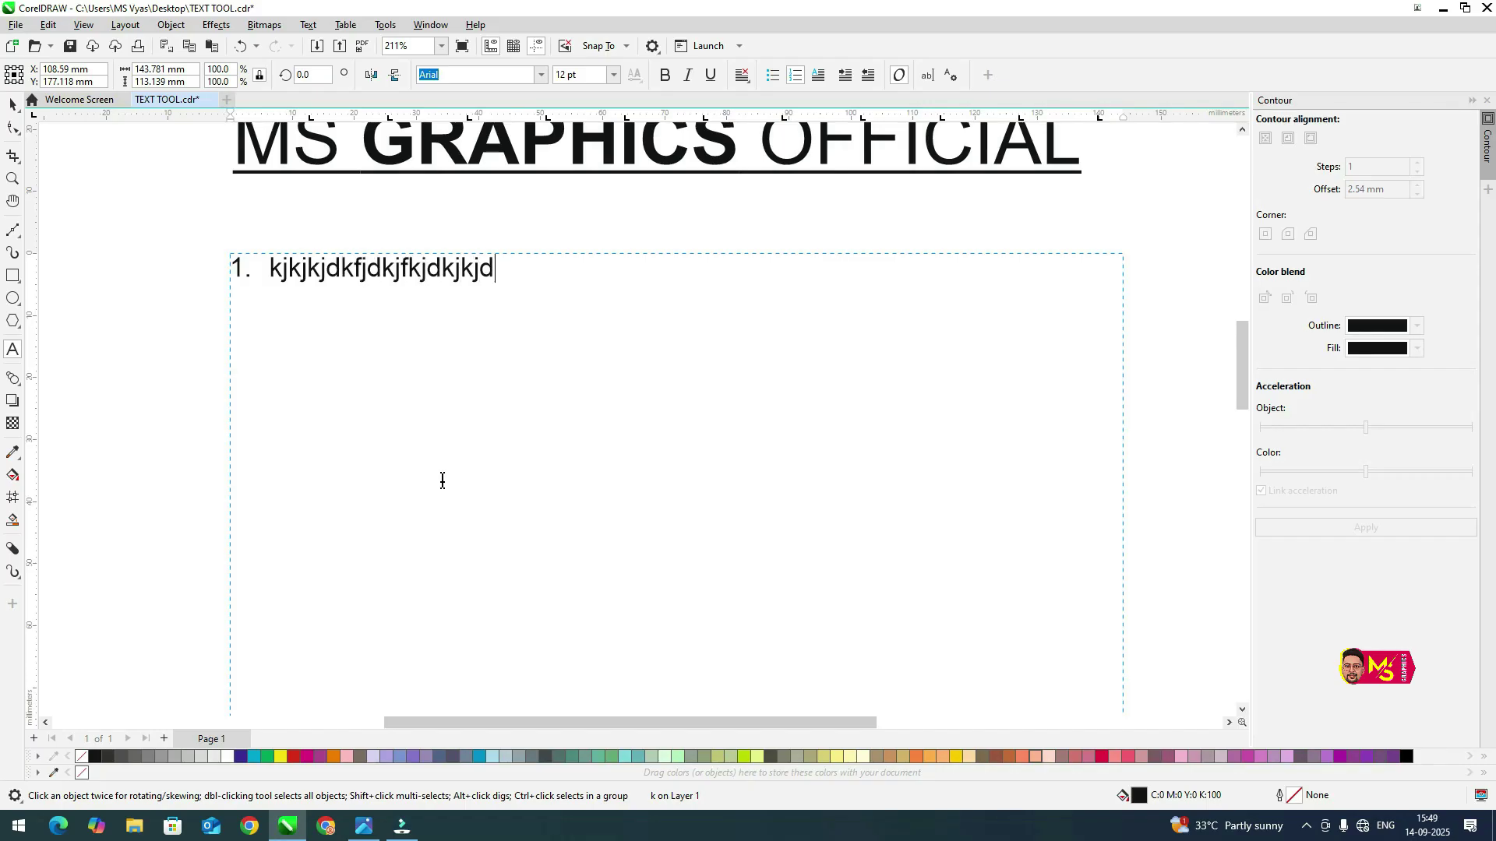
{"action": "key", "text": "Return"}
{"action": "type", "text": "kjk"}
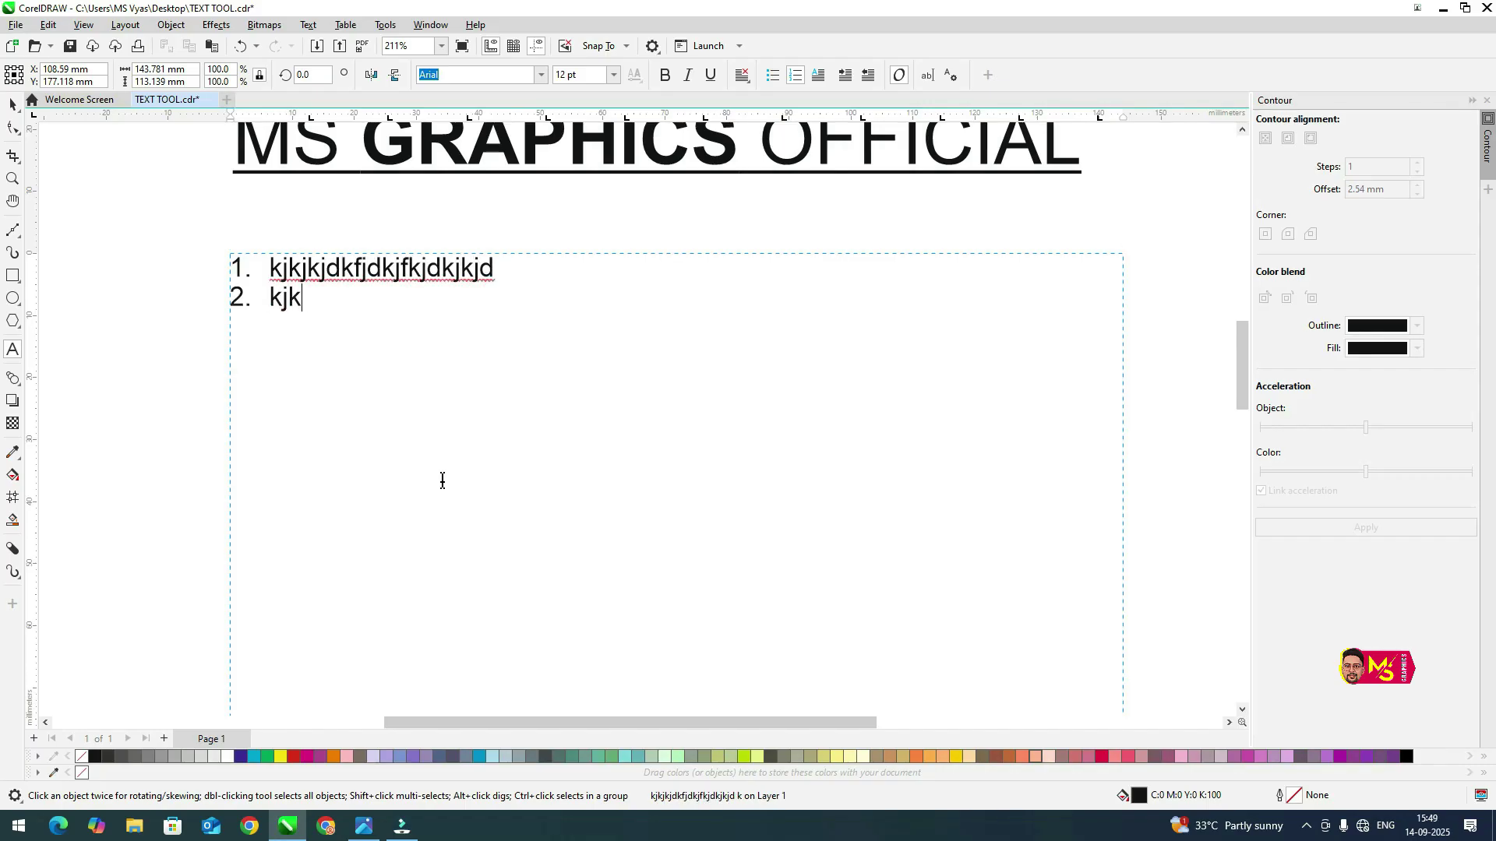
{"action": "type", "text": "j"}
{"action": "key", "text": "Return"}
{"action": "type", "text": "dfd"}
{"action": "key", "text": "Return"}
{"action": "type", "text": "dfd"}
{"action": "key", "text": "Return"}
{"action": "type", "text": "dfd"}
{"action": "key", "text": "Return"}
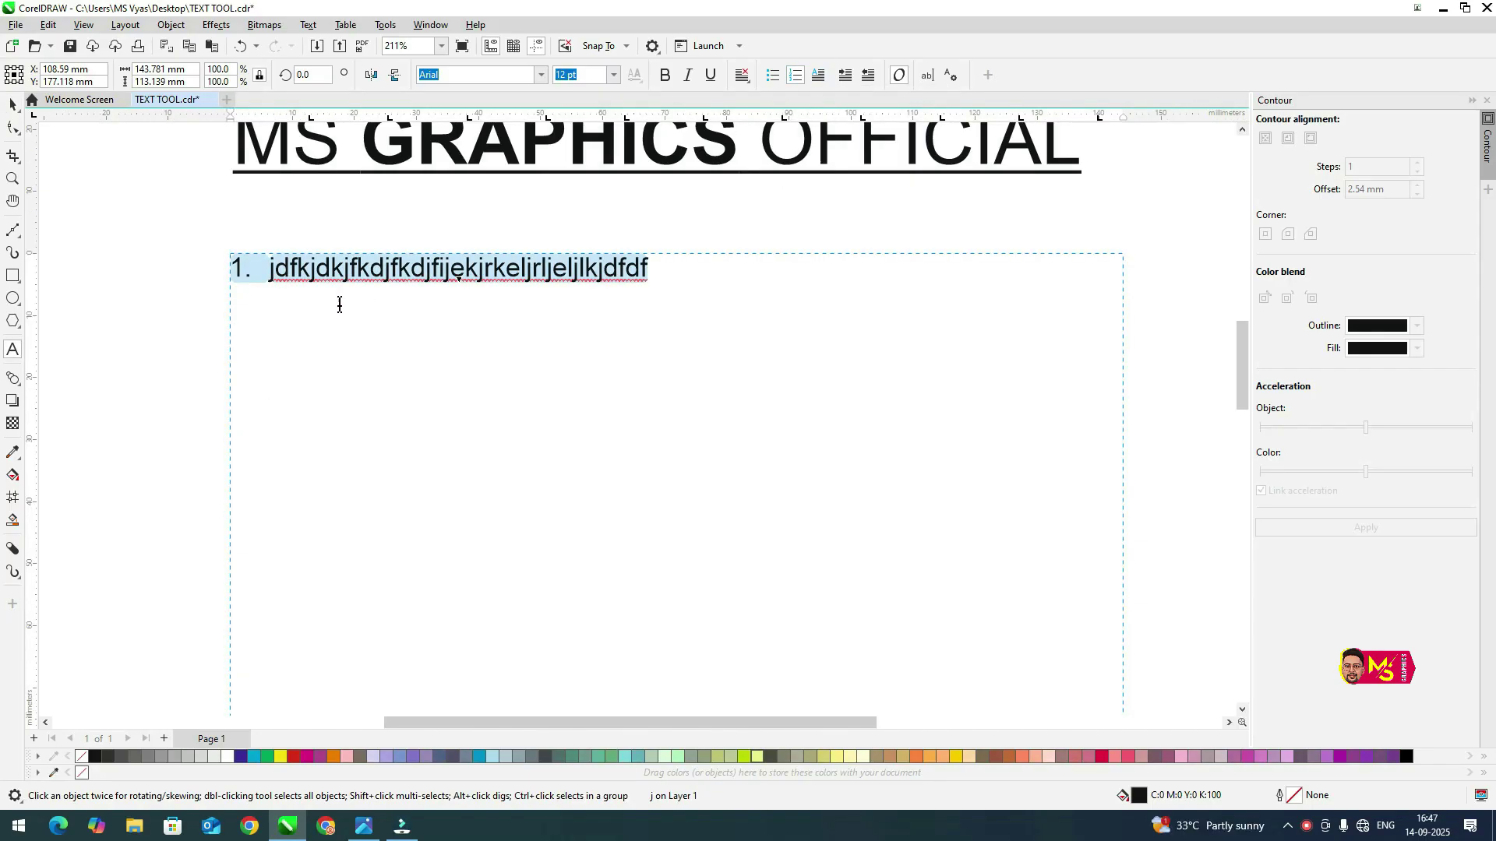
Replace the selected filler in the numbered list with the text "Ms Graphics Official"
{"action": "type", "text": "M"}
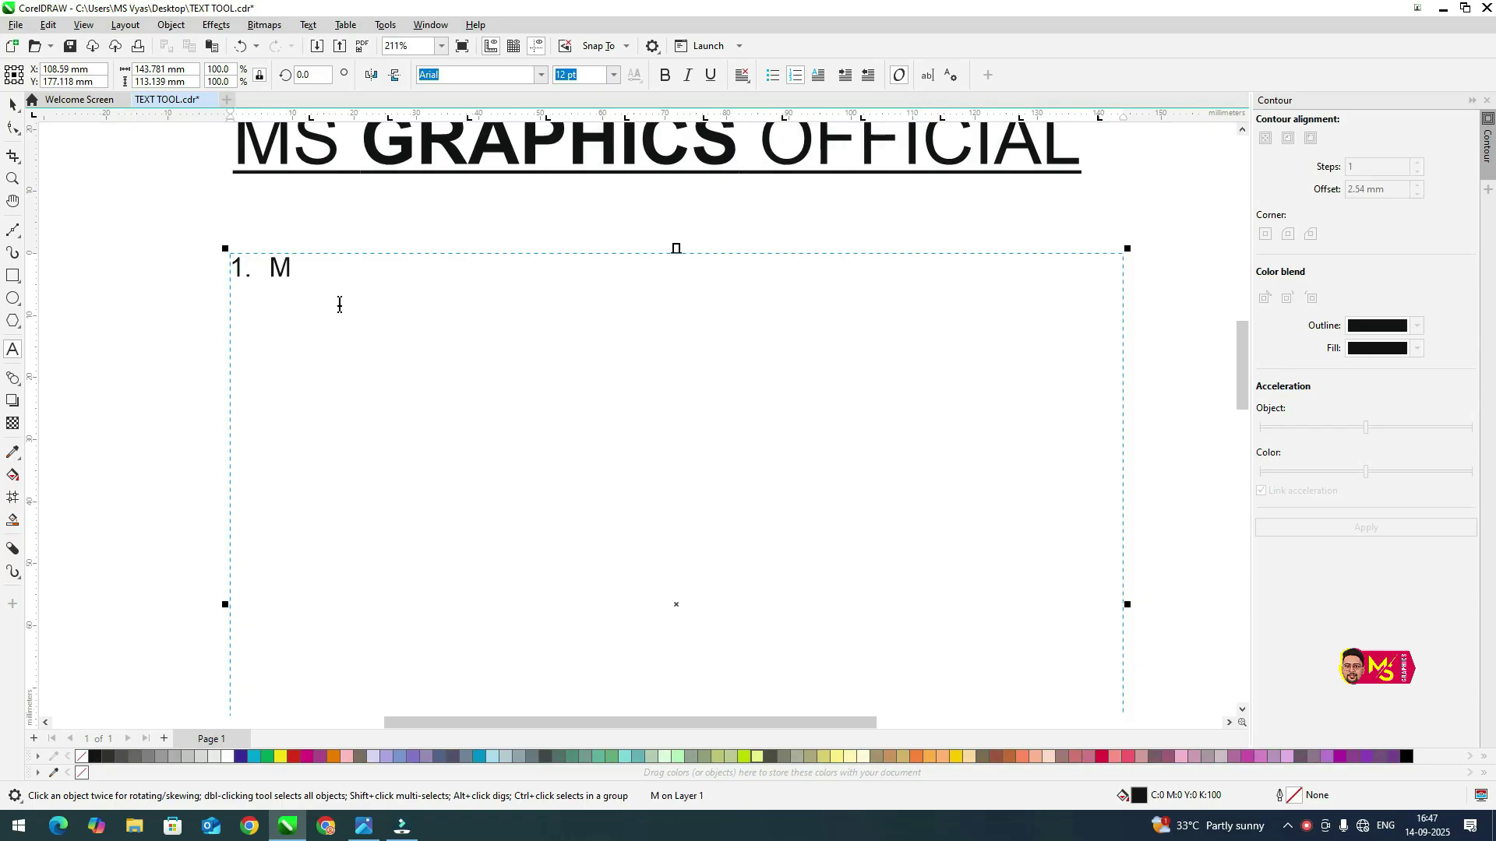
{"action": "type", "text": "s Grap"}
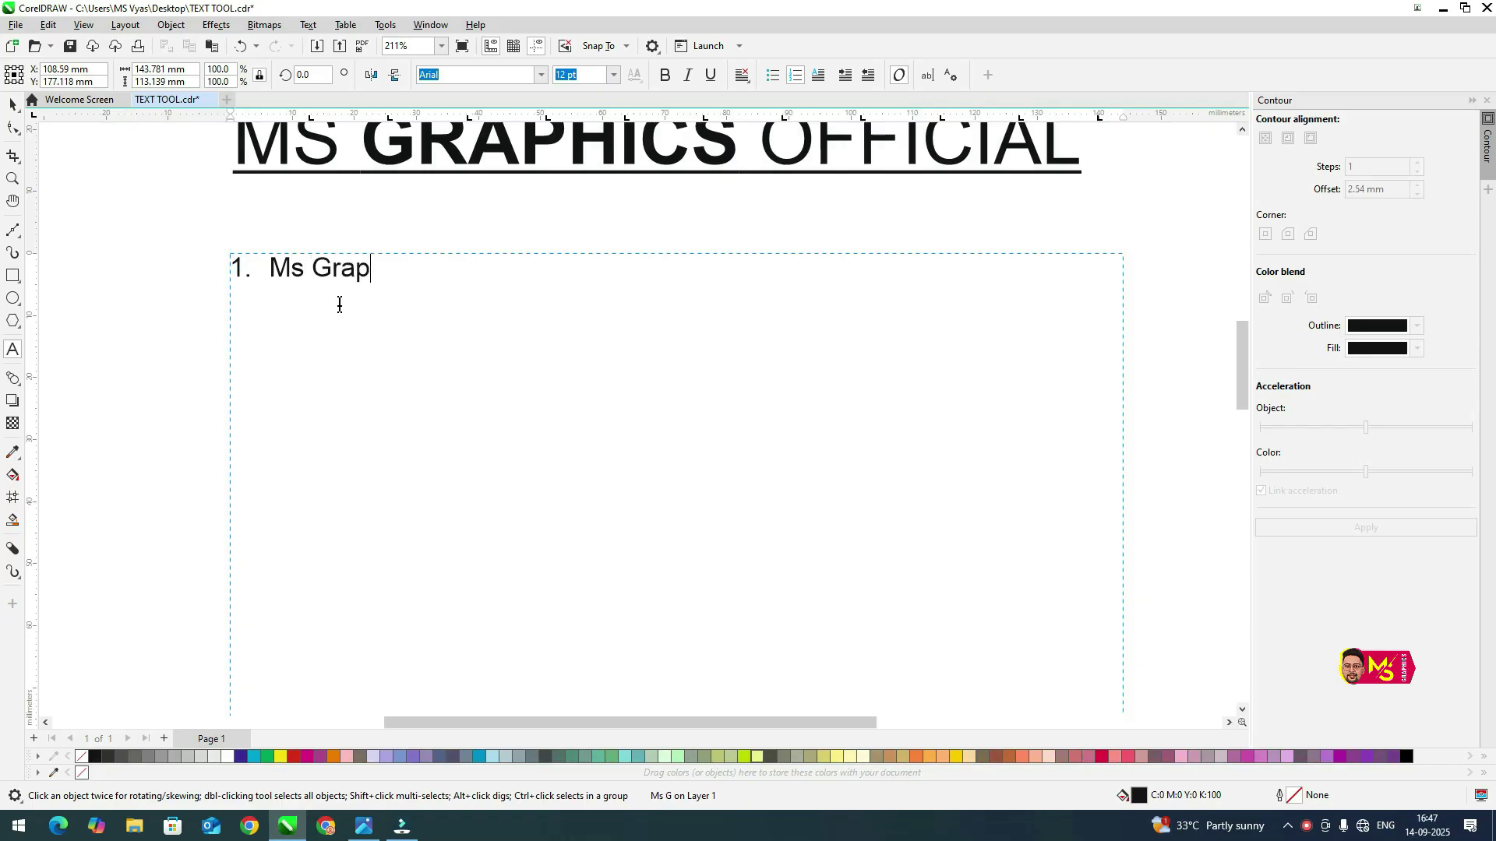
{"action": "type", "text": "hics Official"}
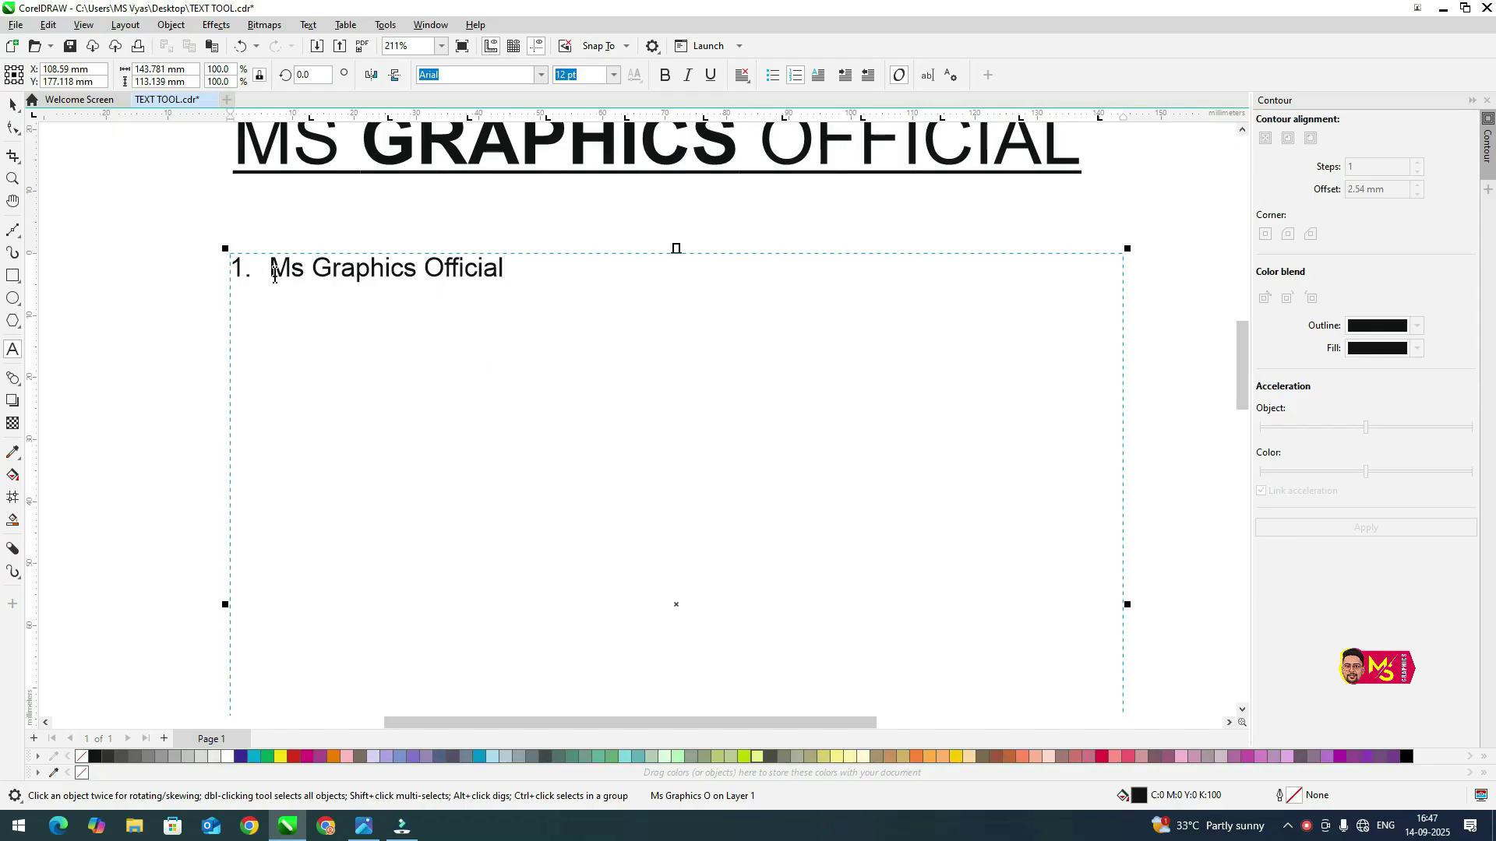
Remove the list numbering from the "Ms Graphics Official" line in the paragraph frame
{"action": "left_click_drag", "start_coordinate": [274, 274], "coordinate": [178, 259]}
{"action": "key", "text": "BackSpace"}
{"action": "scroll", "coordinate": [327, 251], "scroll_direction": "up", "scroll_amount": 1}
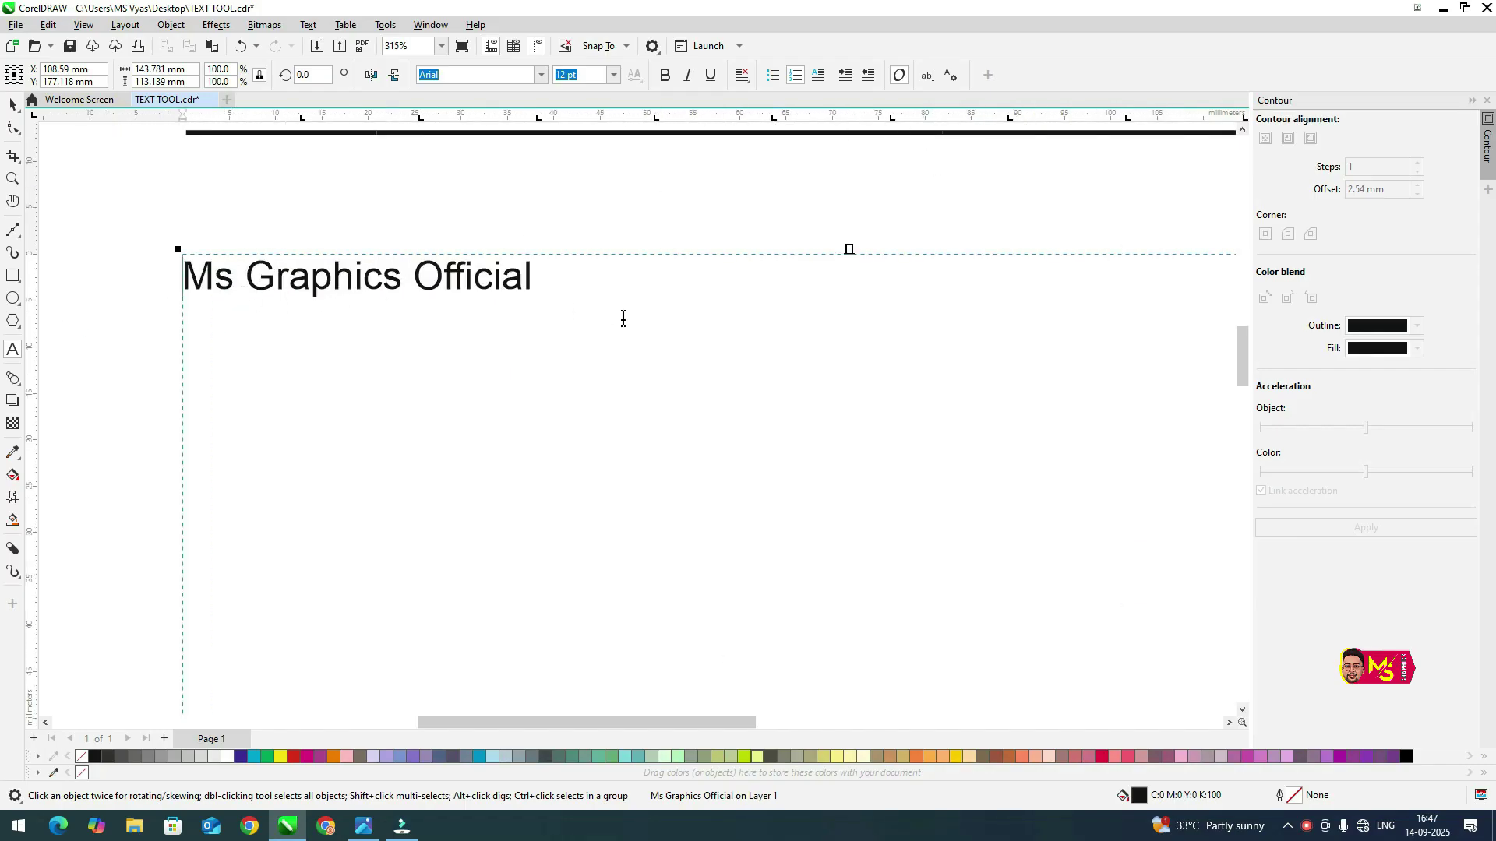
{"action": "key", "text": "ctrl+a"}
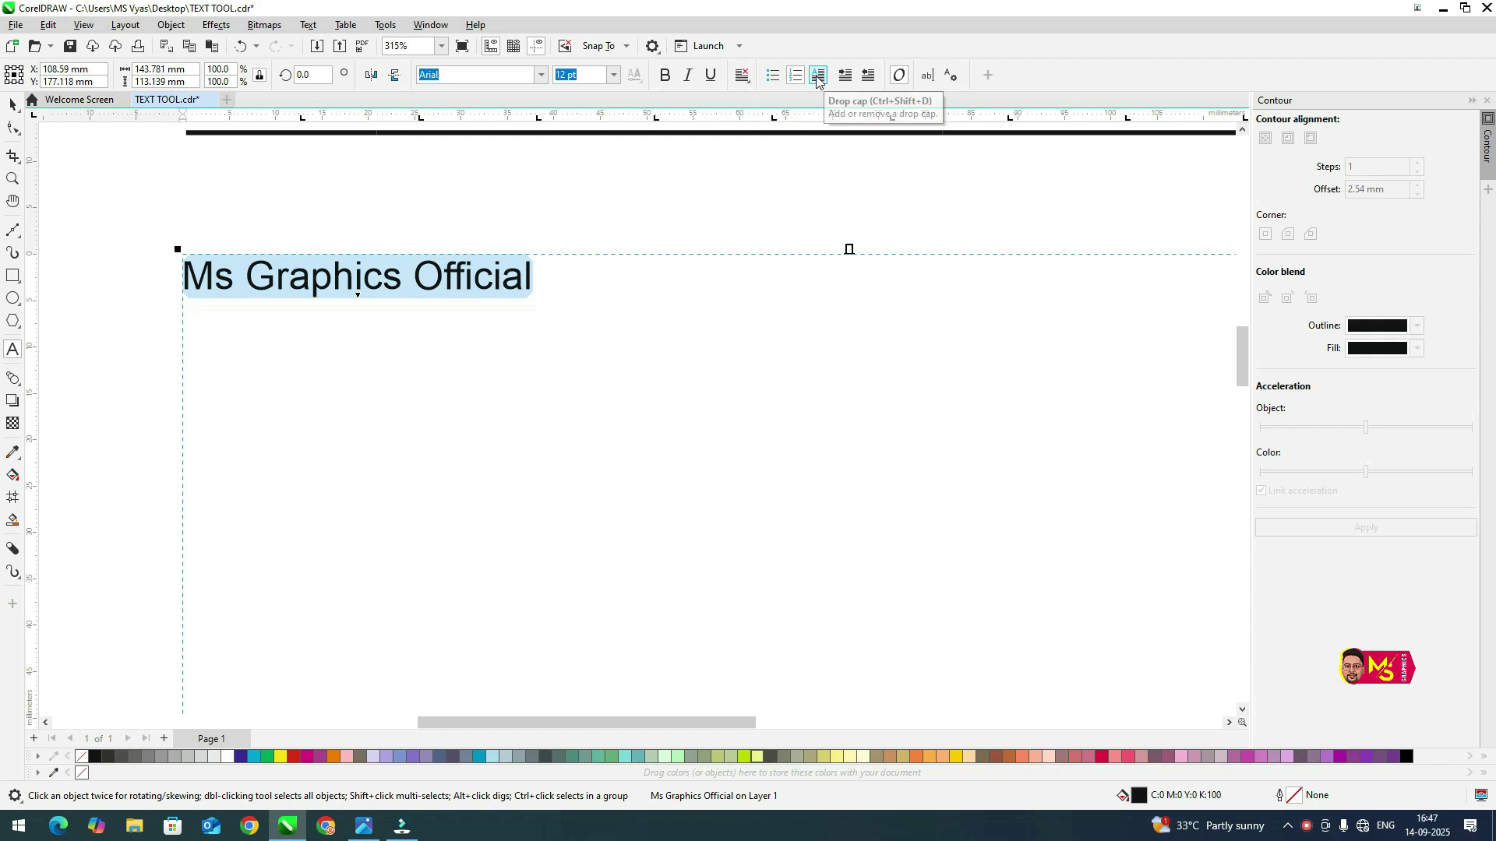
{"action": "left_click", "coordinate": [634, 282]}
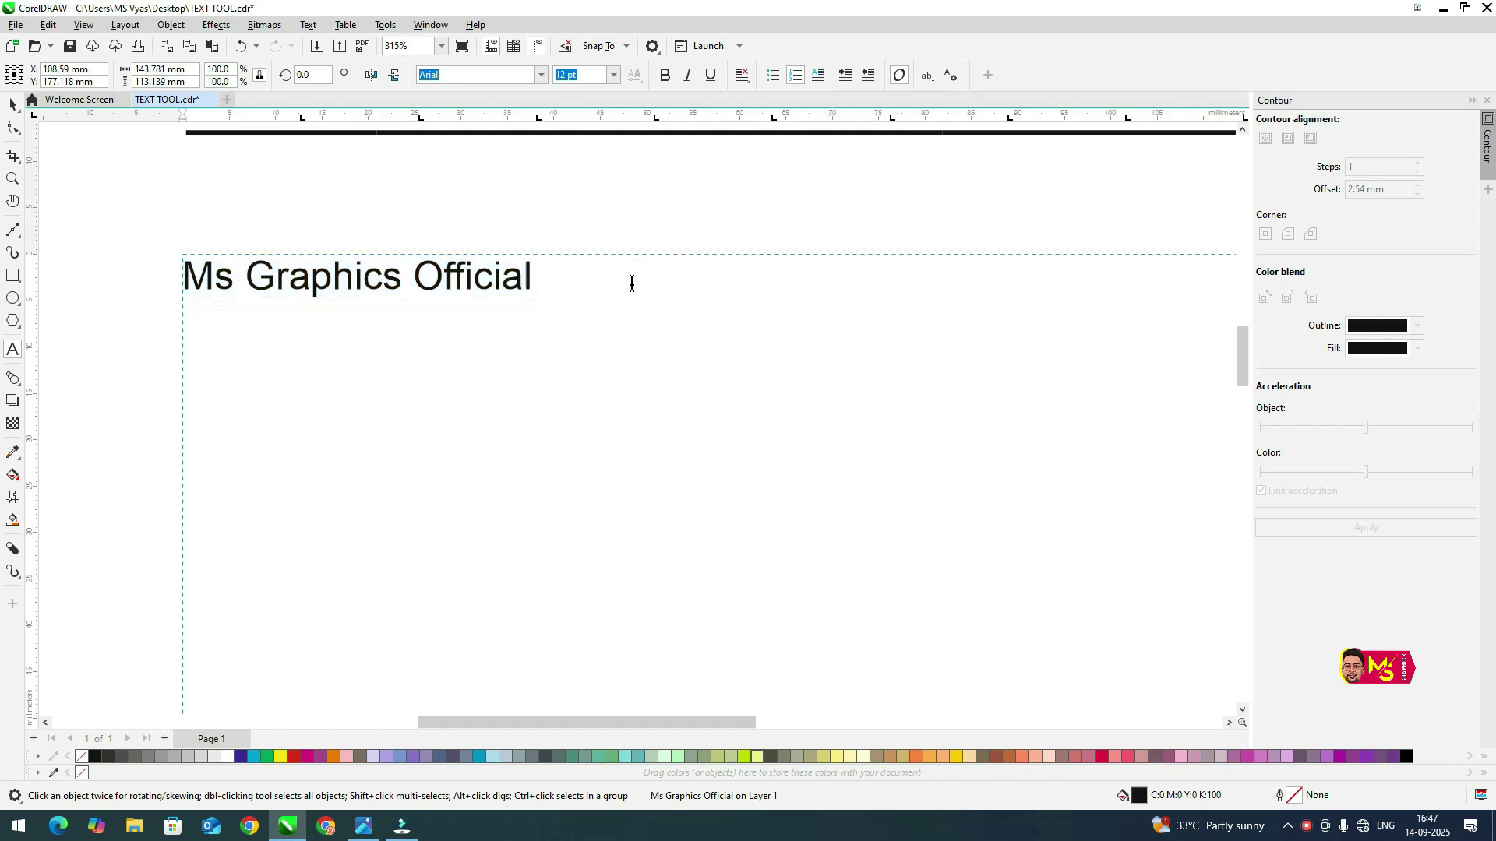
Copy the "Ms Graphics Official" line and paste it as a second line directly below
{"action": "left_click_drag", "start_coordinate": [610, 275], "coordinate": [110, 268]}
{"action": "key", "text": "ctrl+c"}
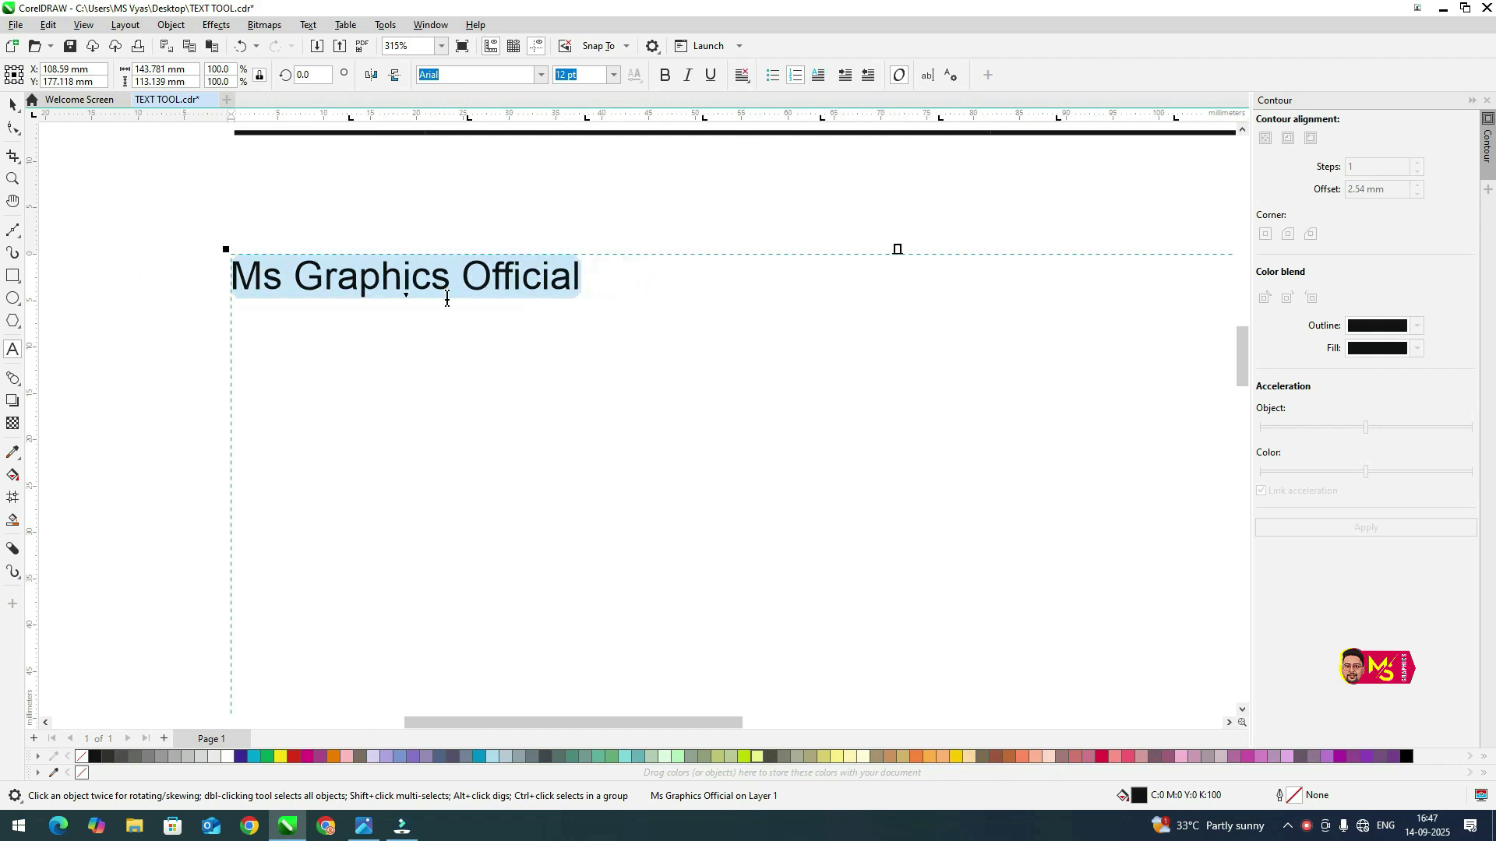
{"action": "left_click", "coordinate": [626, 285]}
{"action": "key", "text": "Return"}
{"action": "key", "text": "ctrl+v"}
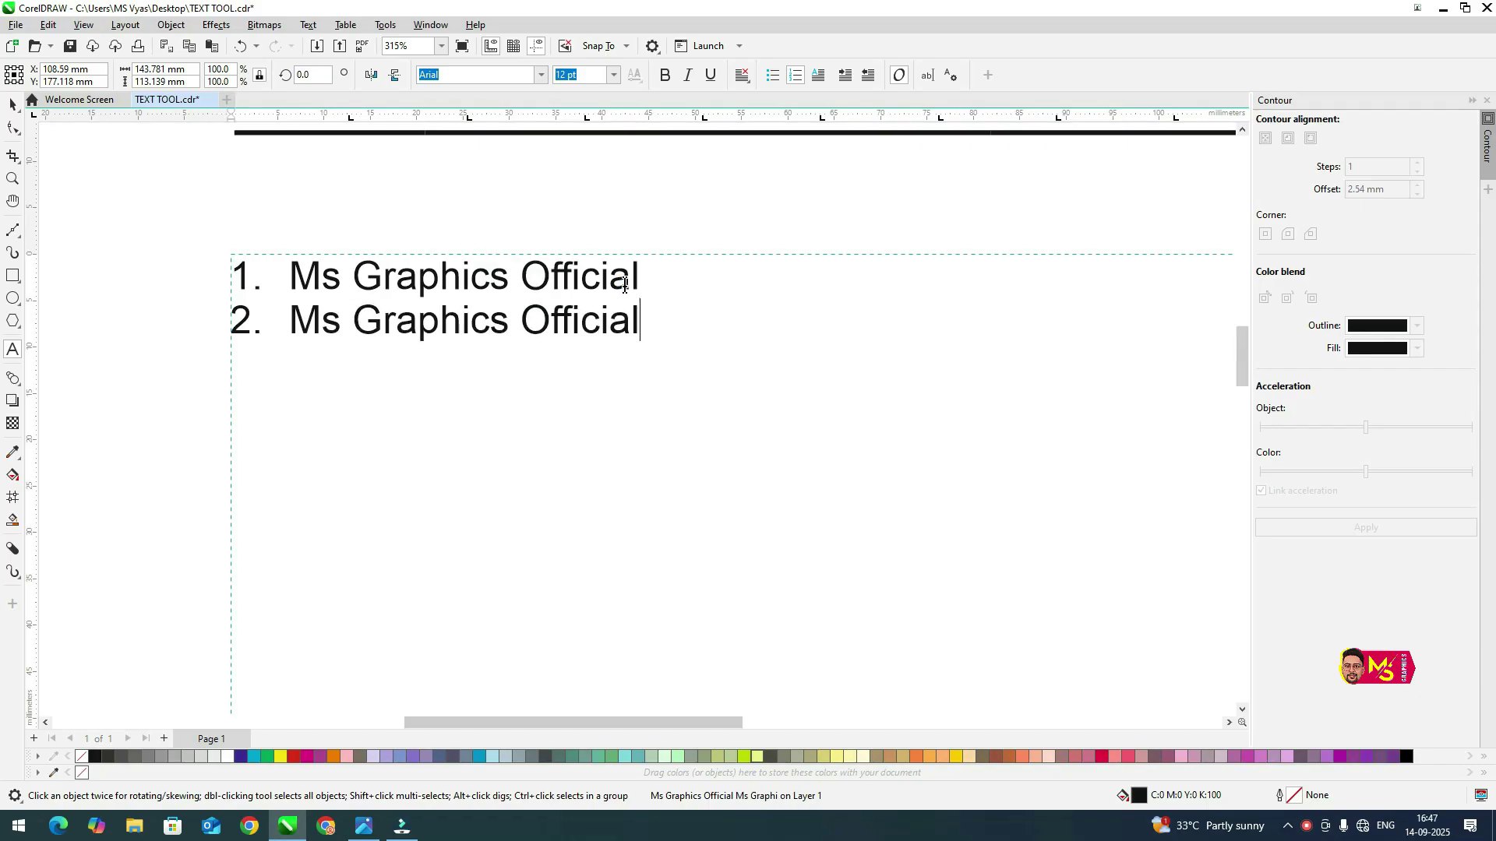
Remove the list numbering from both "Ms Graphics Official" lines
{"action": "left_click_drag", "start_coordinate": [284, 329], "coordinate": [198, 320]}
{"action": "key", "text": "BackSpace"}
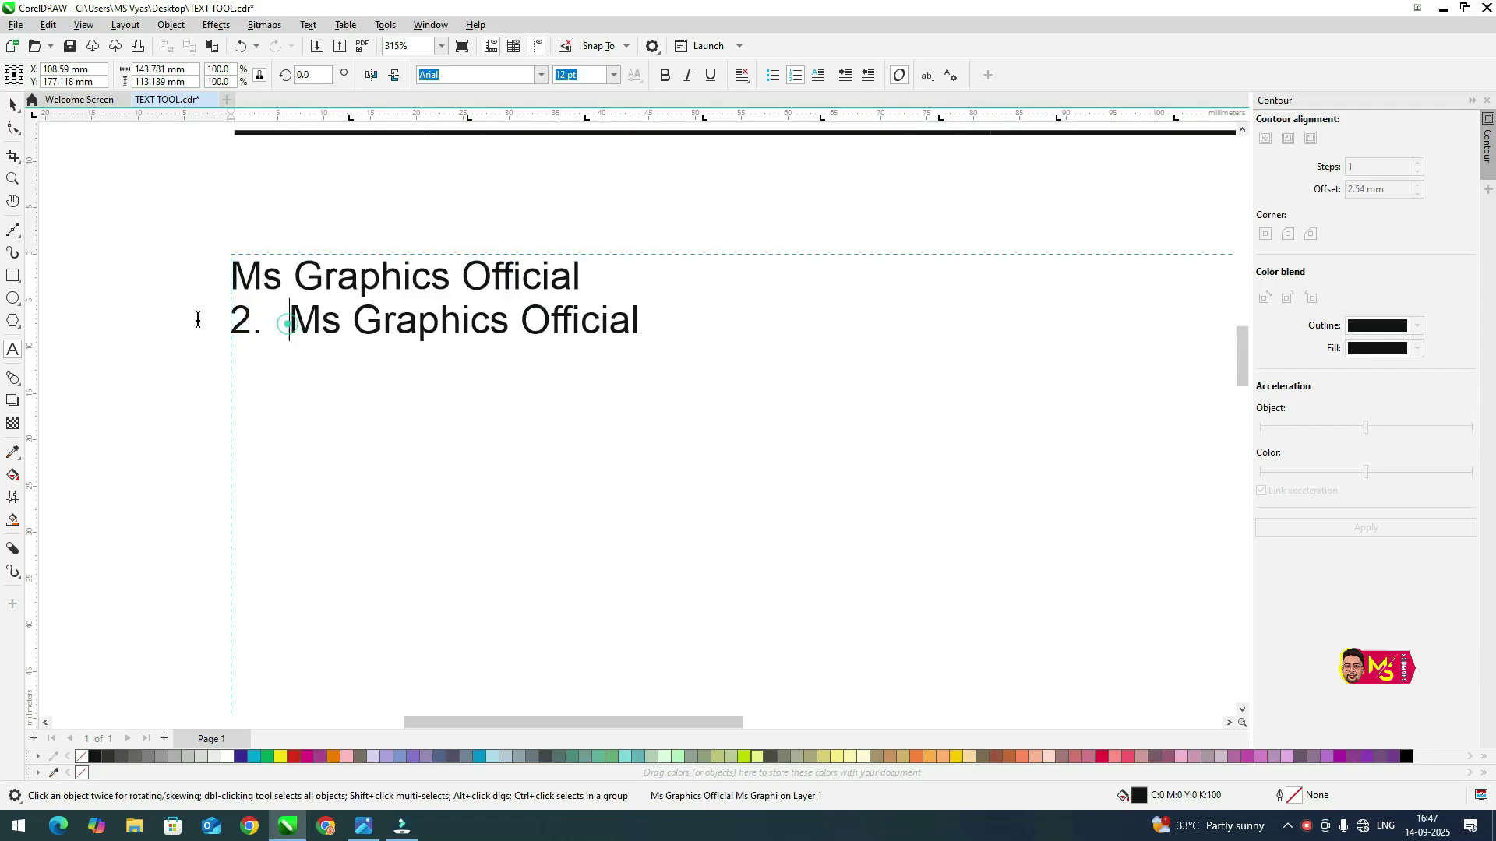
{"action": "key", "text": "BackSpace"}
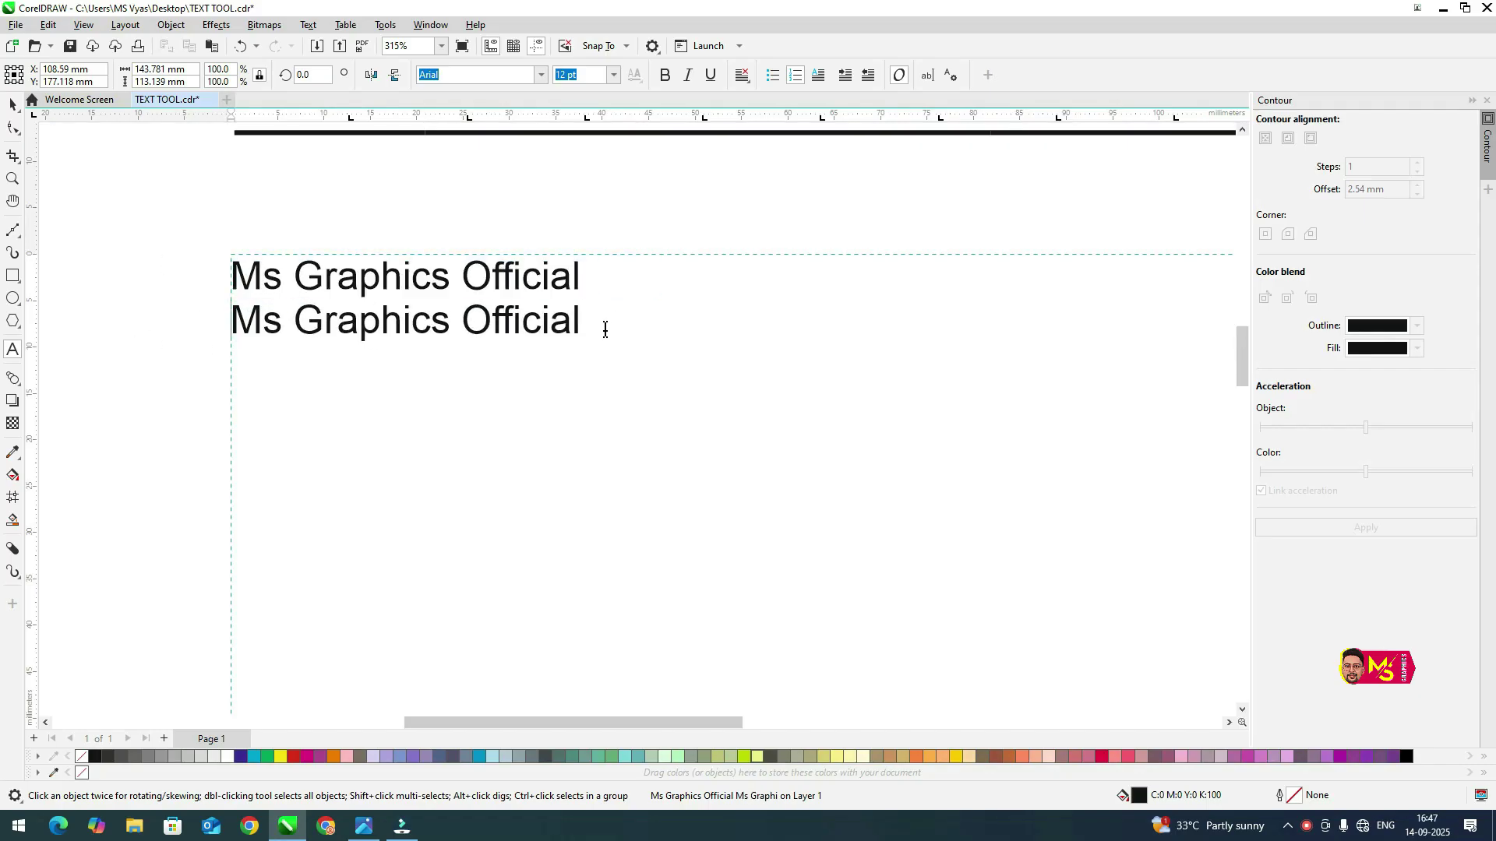
Apply a drop cap to both "Ms Graphics Official" lines
{"action": "key", "text": "ctrl+a"}
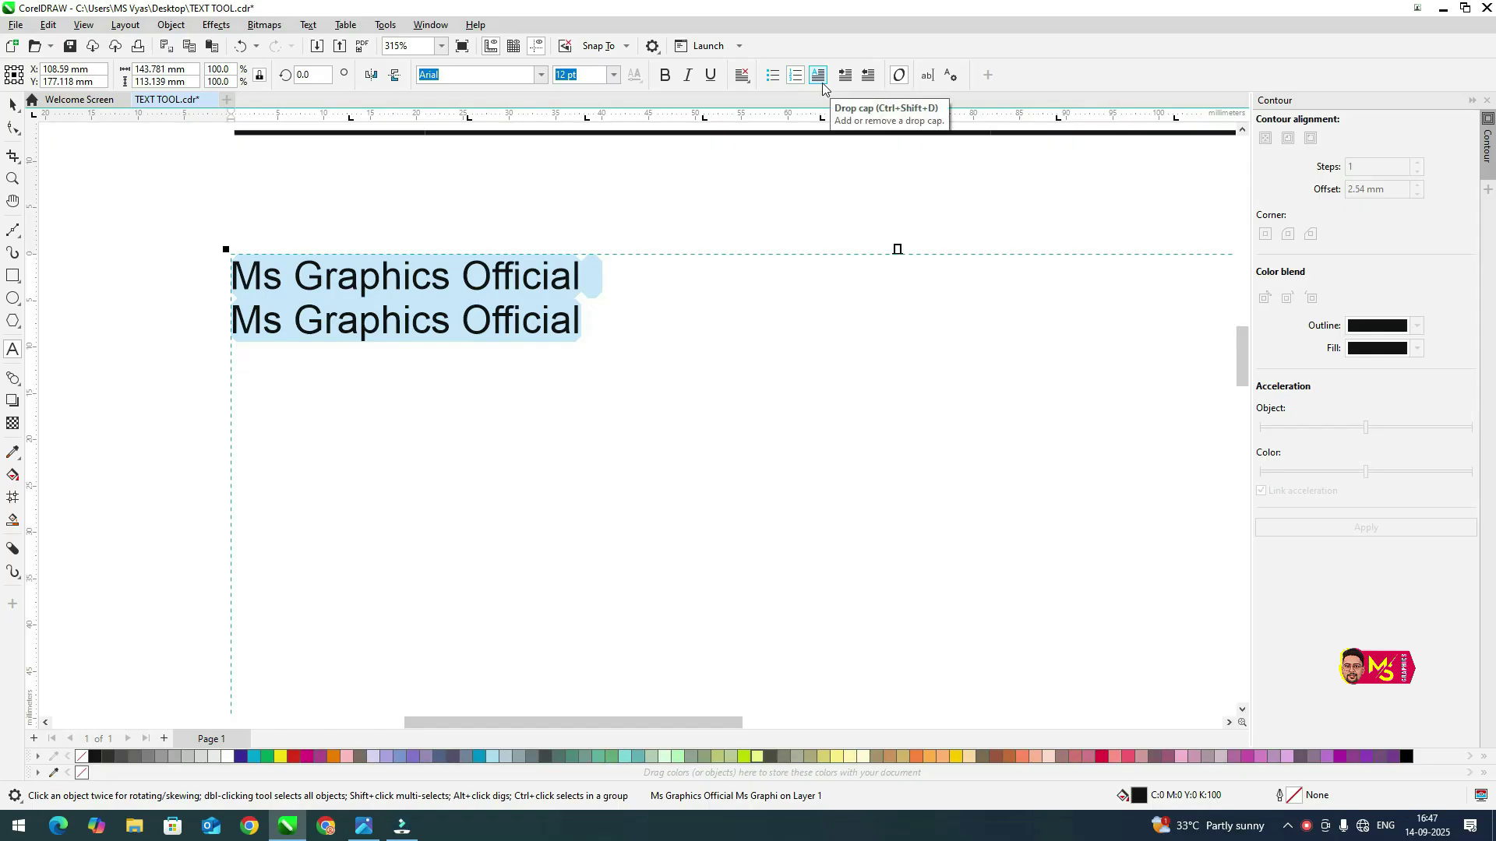
{"action": "left_click", "coordinate": [819, 76]}
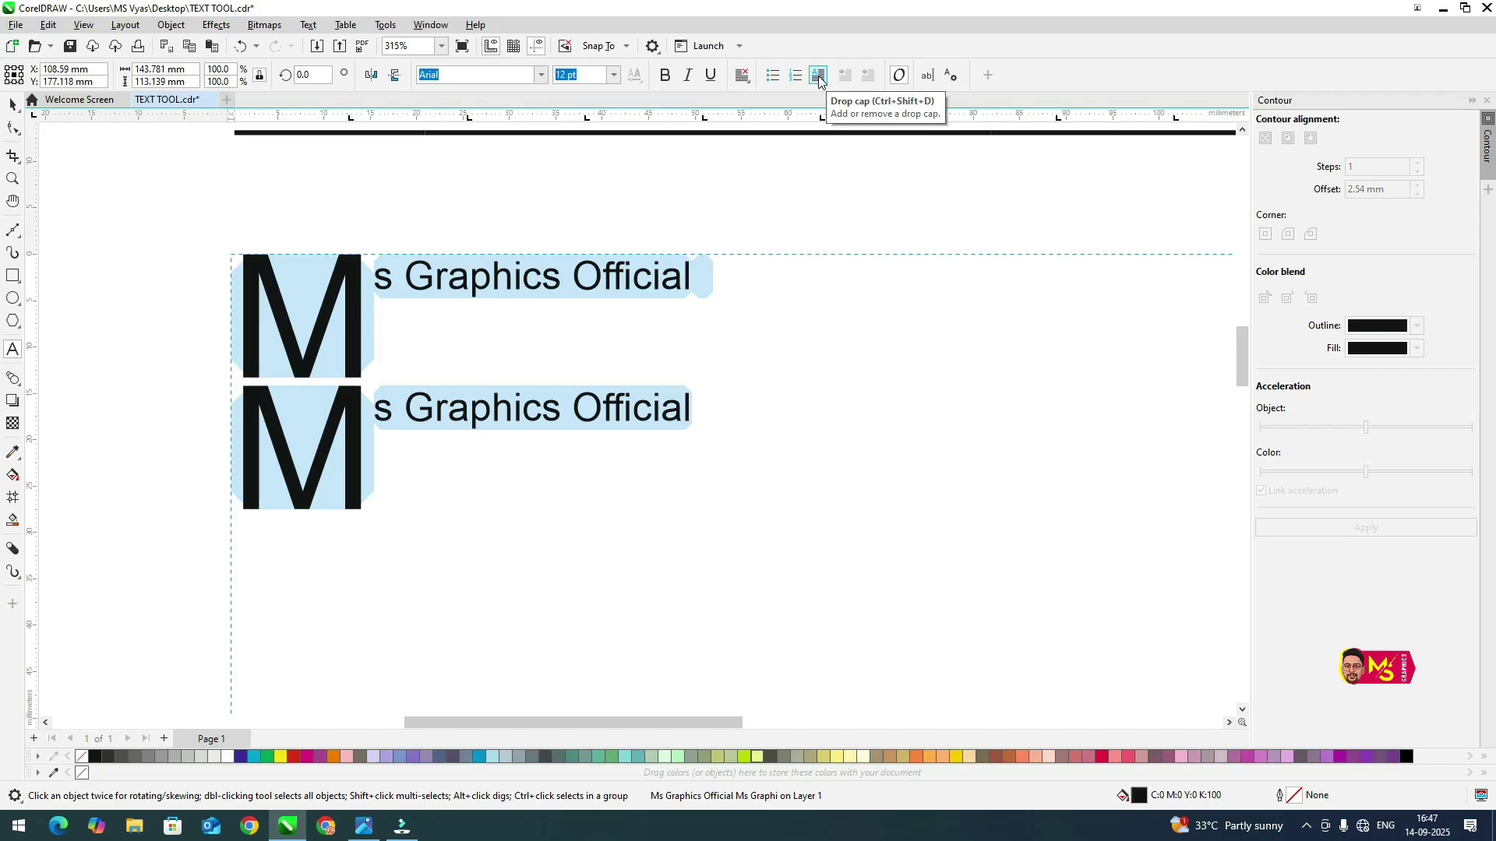
{"action": "left_click", "coordinate": [317, 333]}
Delete the second drop-capped "Ms Graphics Official" line from the paragraph frame
{"action": "left_click_drag", "start_coordinate": [391, 424], "coordinate": [215, 391]}
{"action": "key", "text": "BackSpace"}
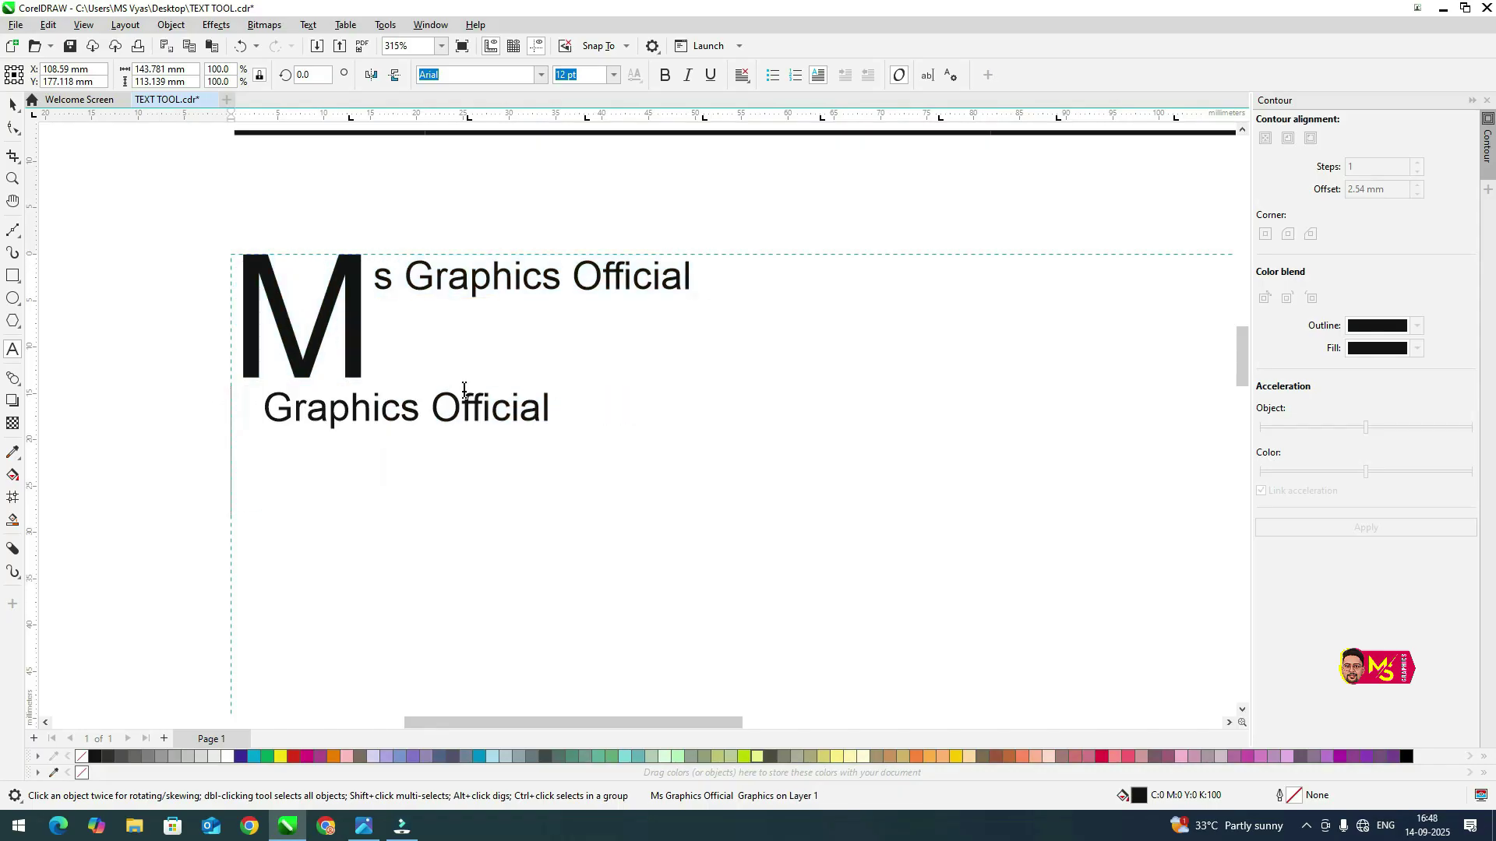
{"action": "left_click_drag", "start_coordinate": [606, 425], "coordinate": [162, 421]}
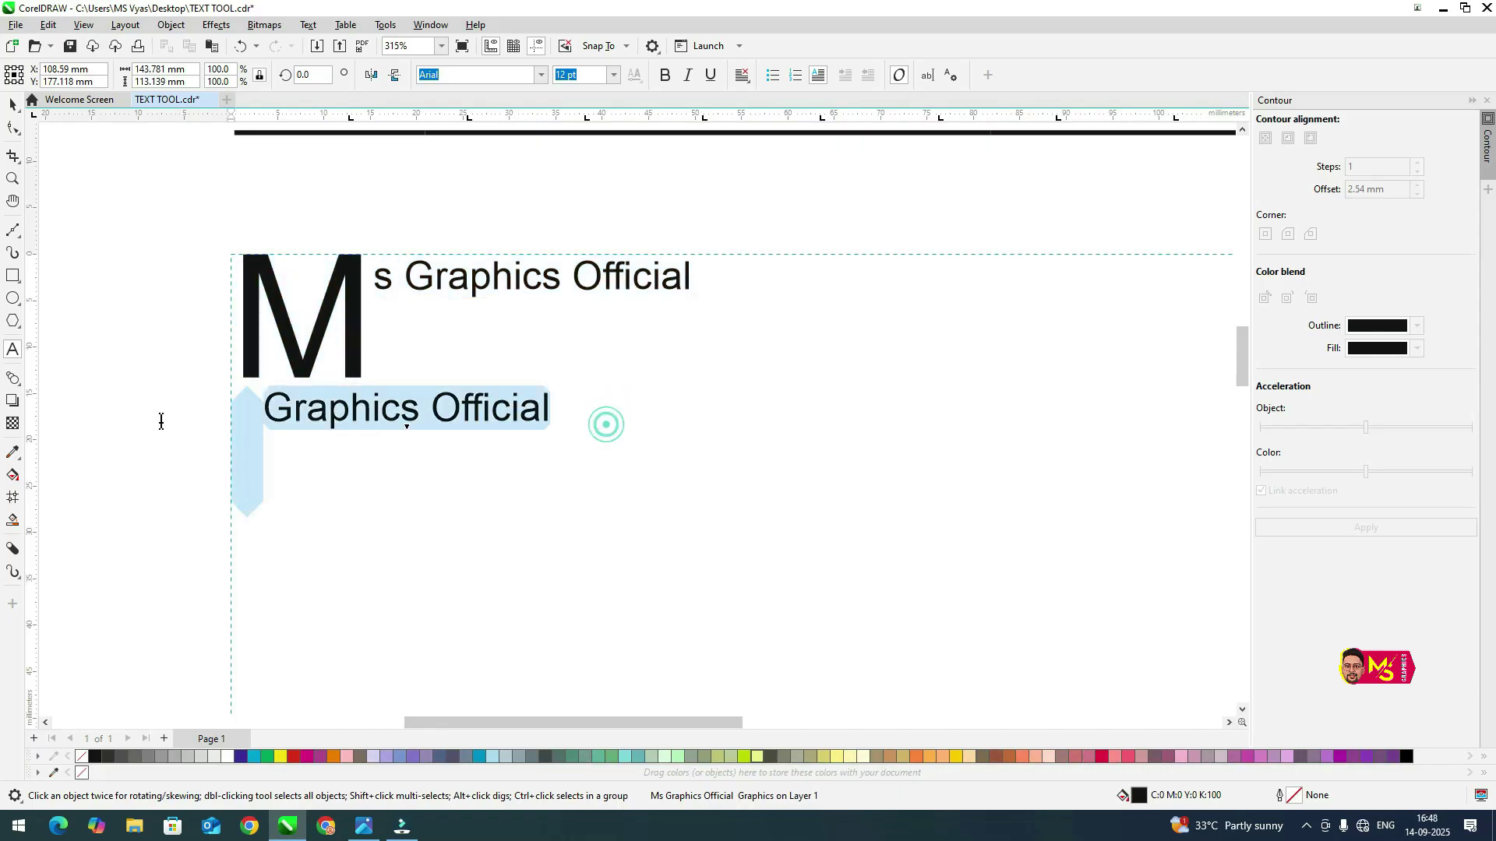
{"action": "key", "text": "BackSpace"}
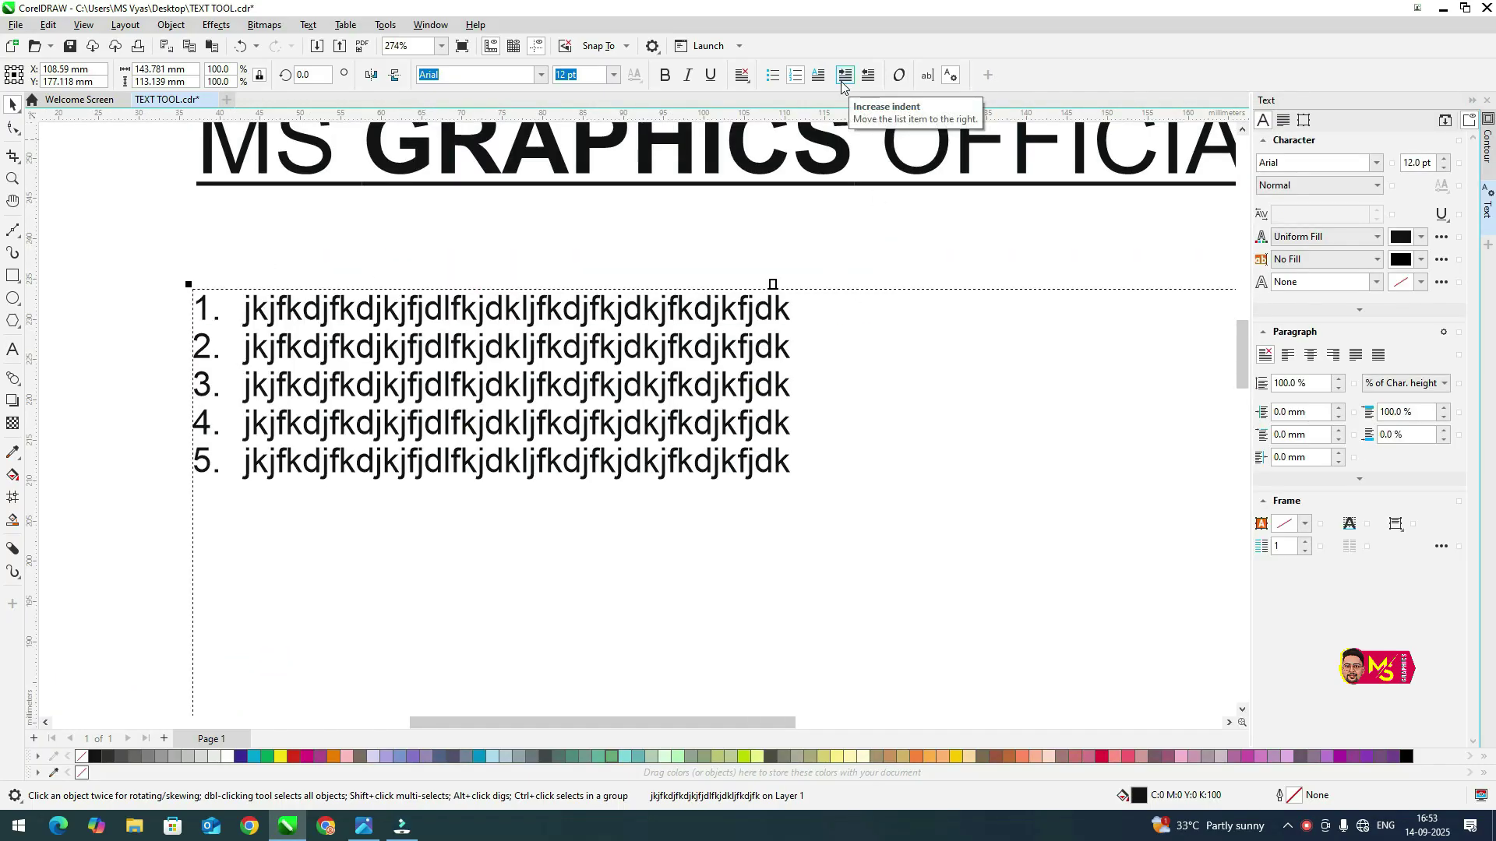
Increase the indent of all five numbered list items by five levels
{"action": "double_click", "coordinate": [485, 371]}
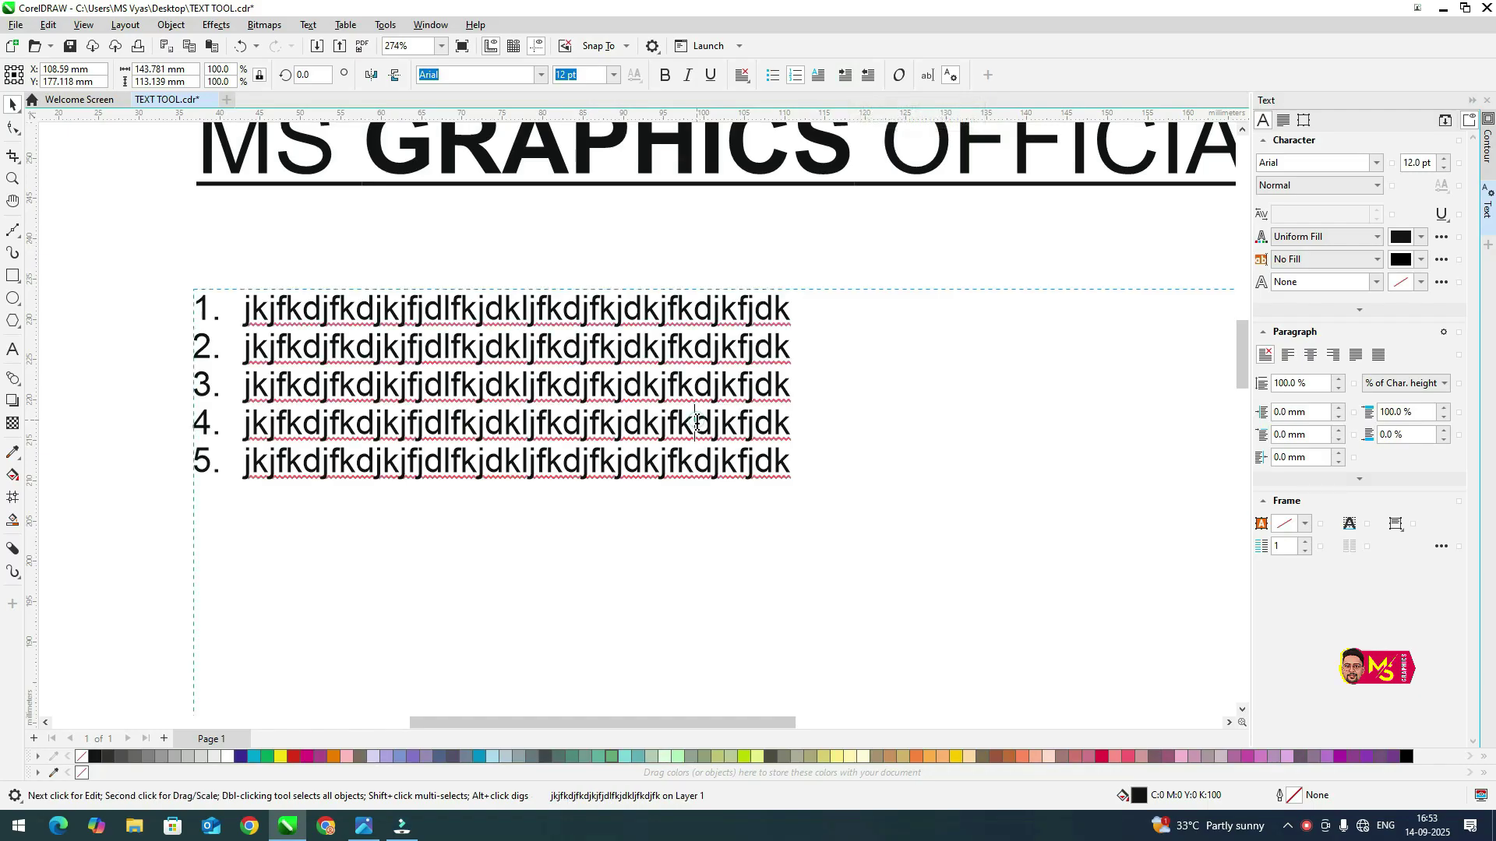
{"action": "key", "text": "ctrl+a"}
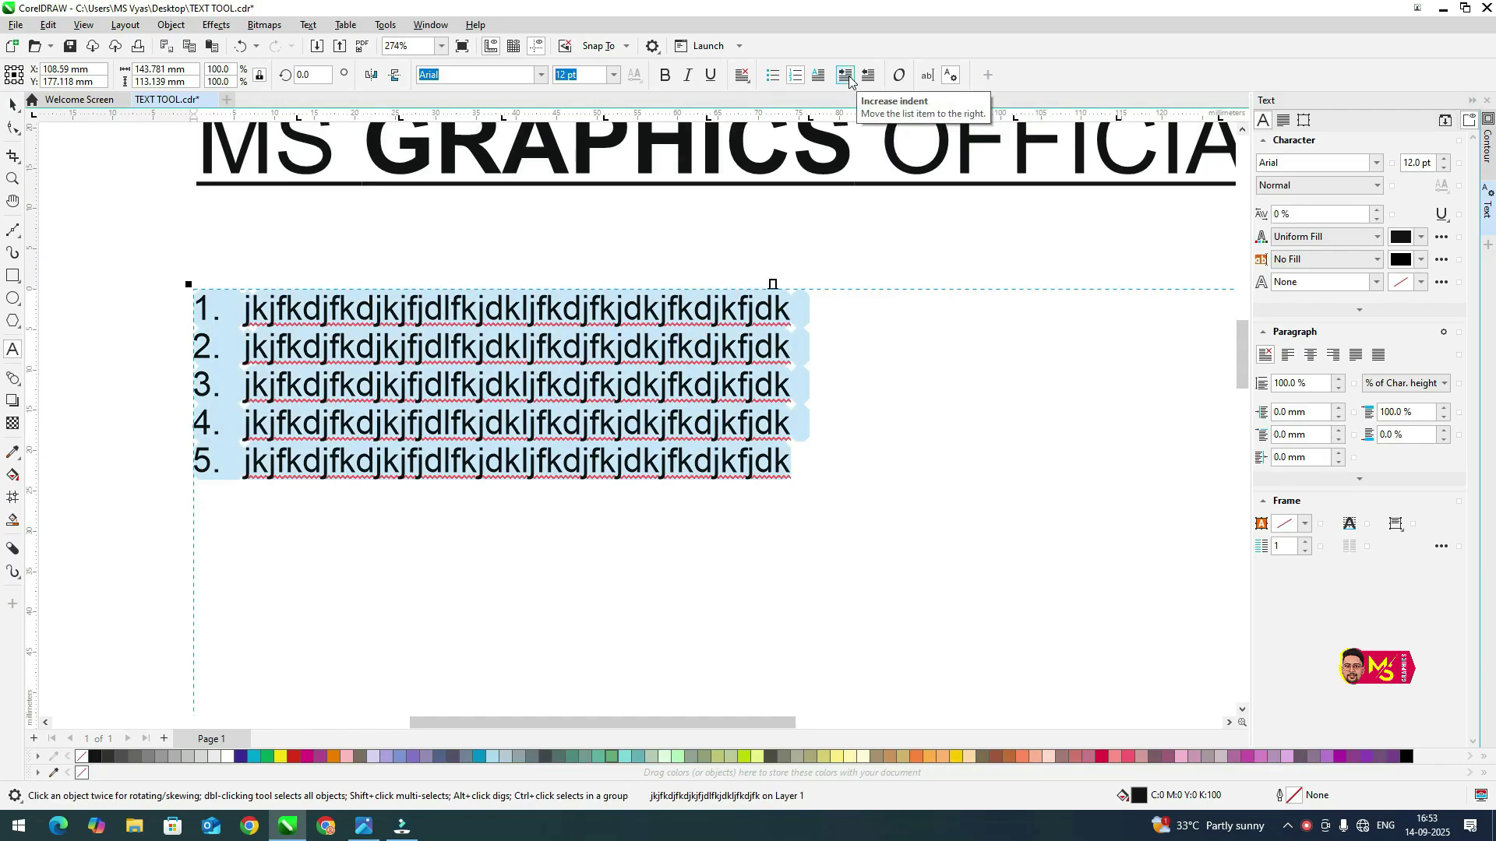
{"action": "left_click", "coordinate": [846, 74]}
{"action": "left_click", "coordinate": [845, 75]}
{"action": "left_click", "coordinate": [848, 77]}
{"action": "left_click", "coordinate": [847, 77]}
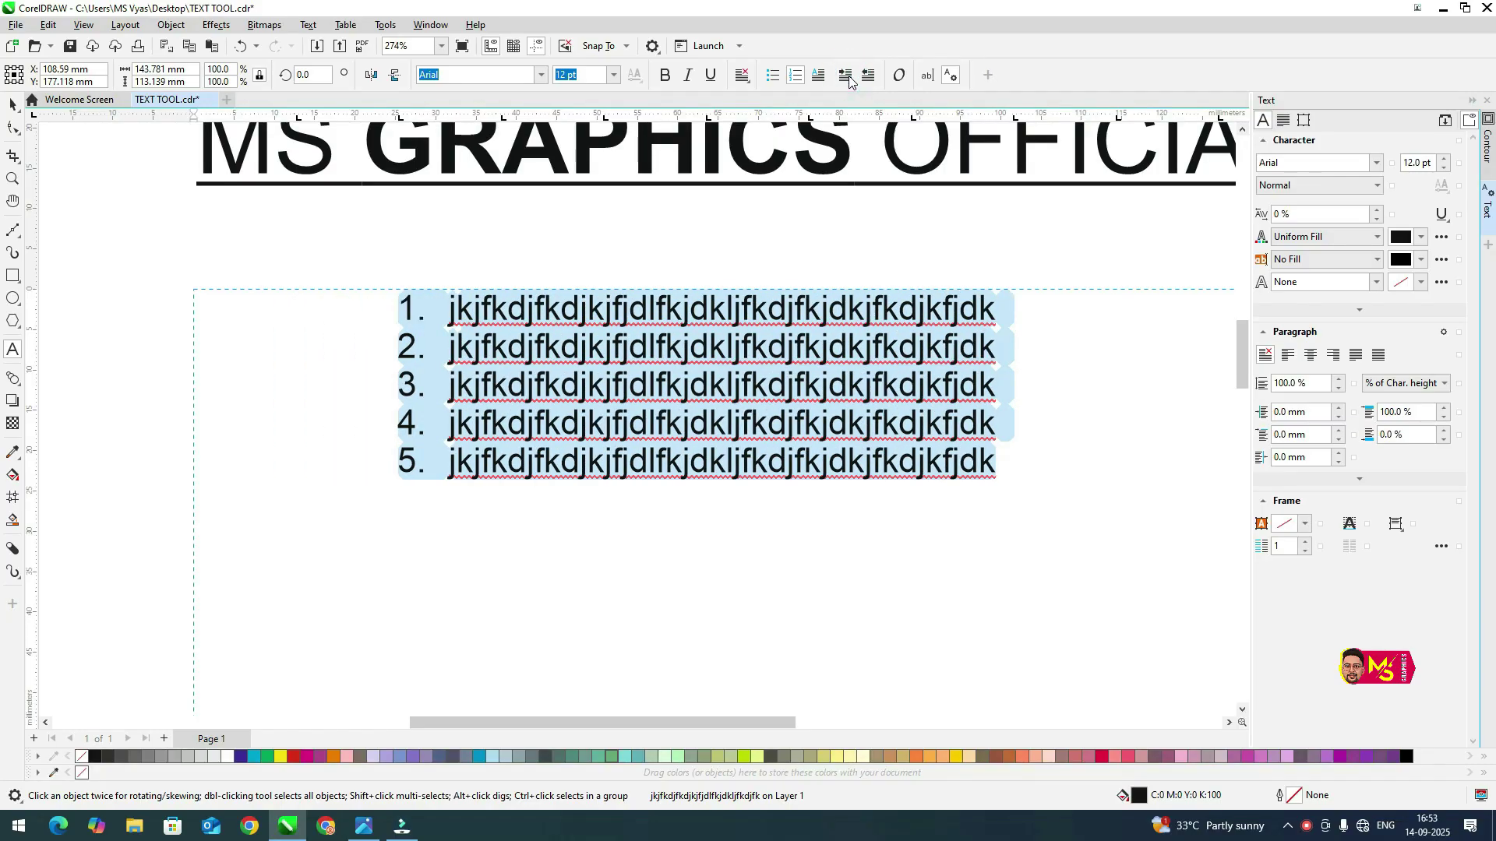
{"action": "left_click", "coordinate": [847, 75]}
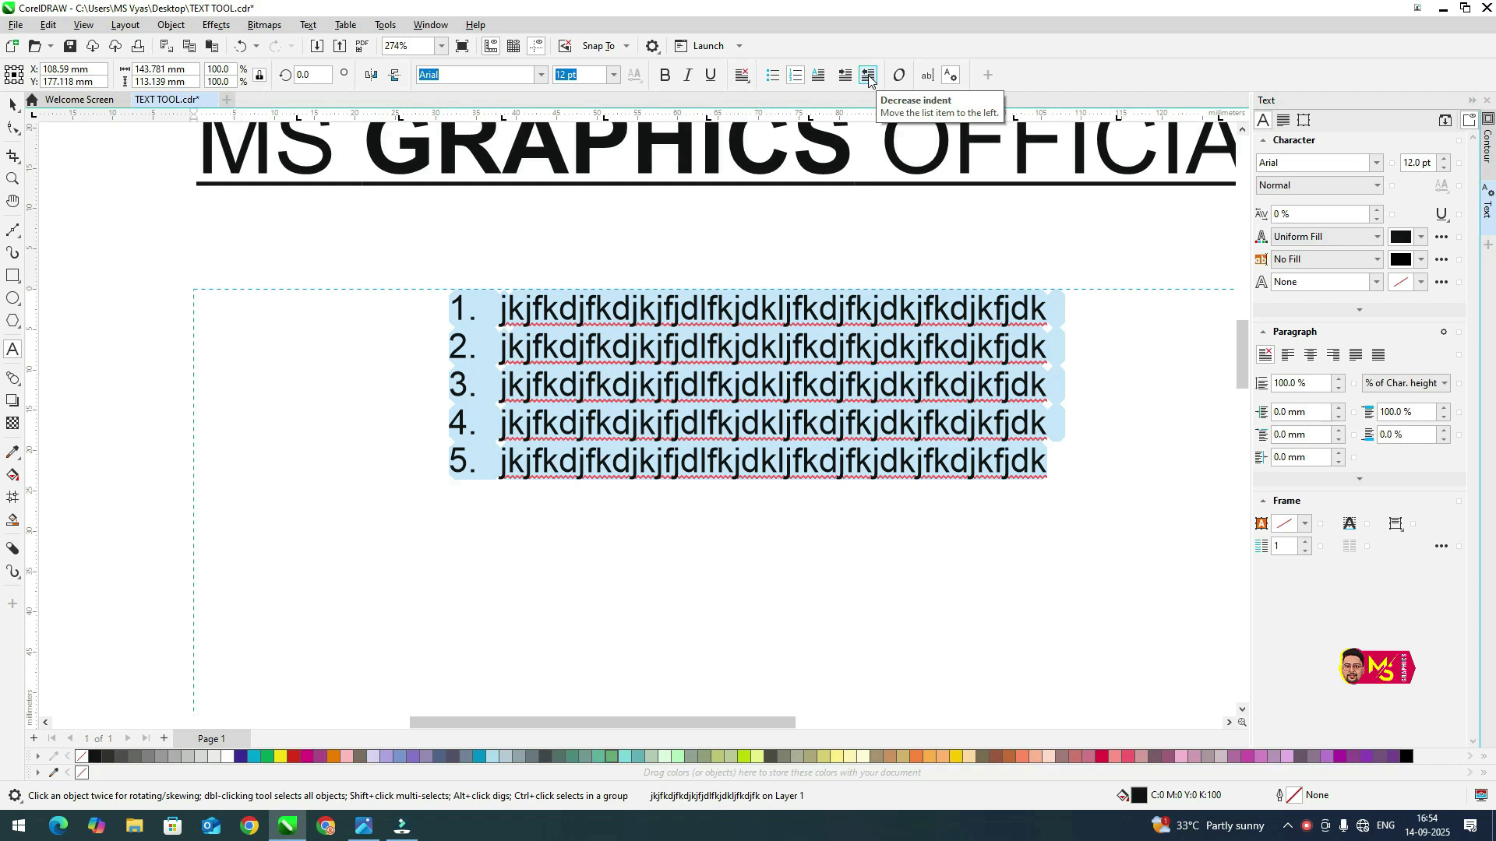
Decrease the indent of the five numbered list items by five levels
{"action": "left_click", "coordinate": [869, 76]}
{"action": "left_click", "coordinate": [869, 75]}
{"action": "left_click", "coordinate": [870, 75]}
{"action": "left_click", "coordinate": [869, 75]}
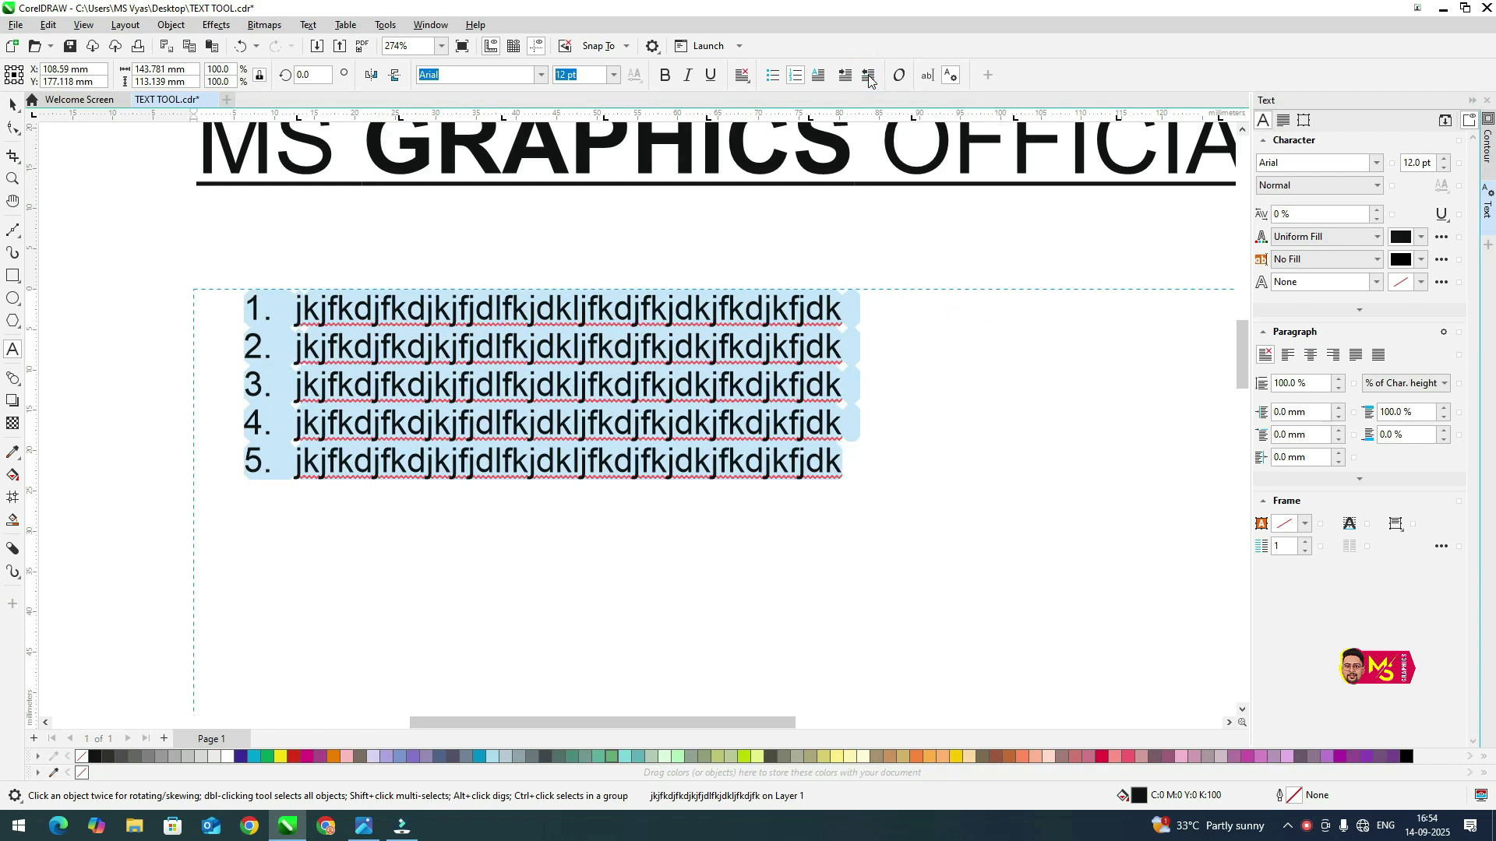
{"action": "left_click", "coordinate": [869, 76]}
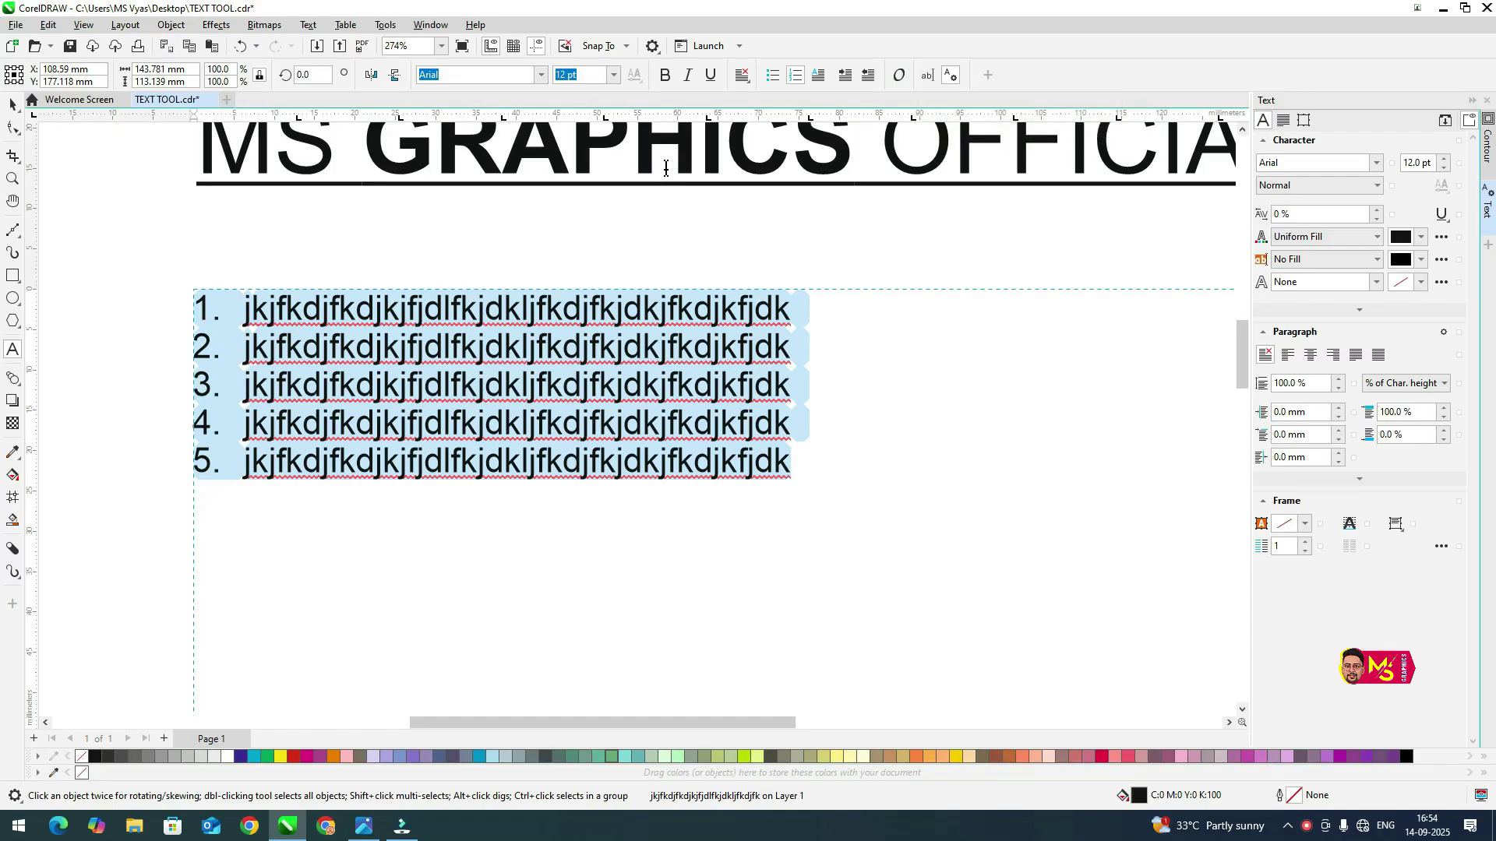
Delete the numbered-list paragraph frame and remove the underline from the "MS GRAPHICS OFFICIAL" text
{"action": "scroll", "coordinate": [450, 269], "scroll_direction": "down", "scroll_amount": 4}
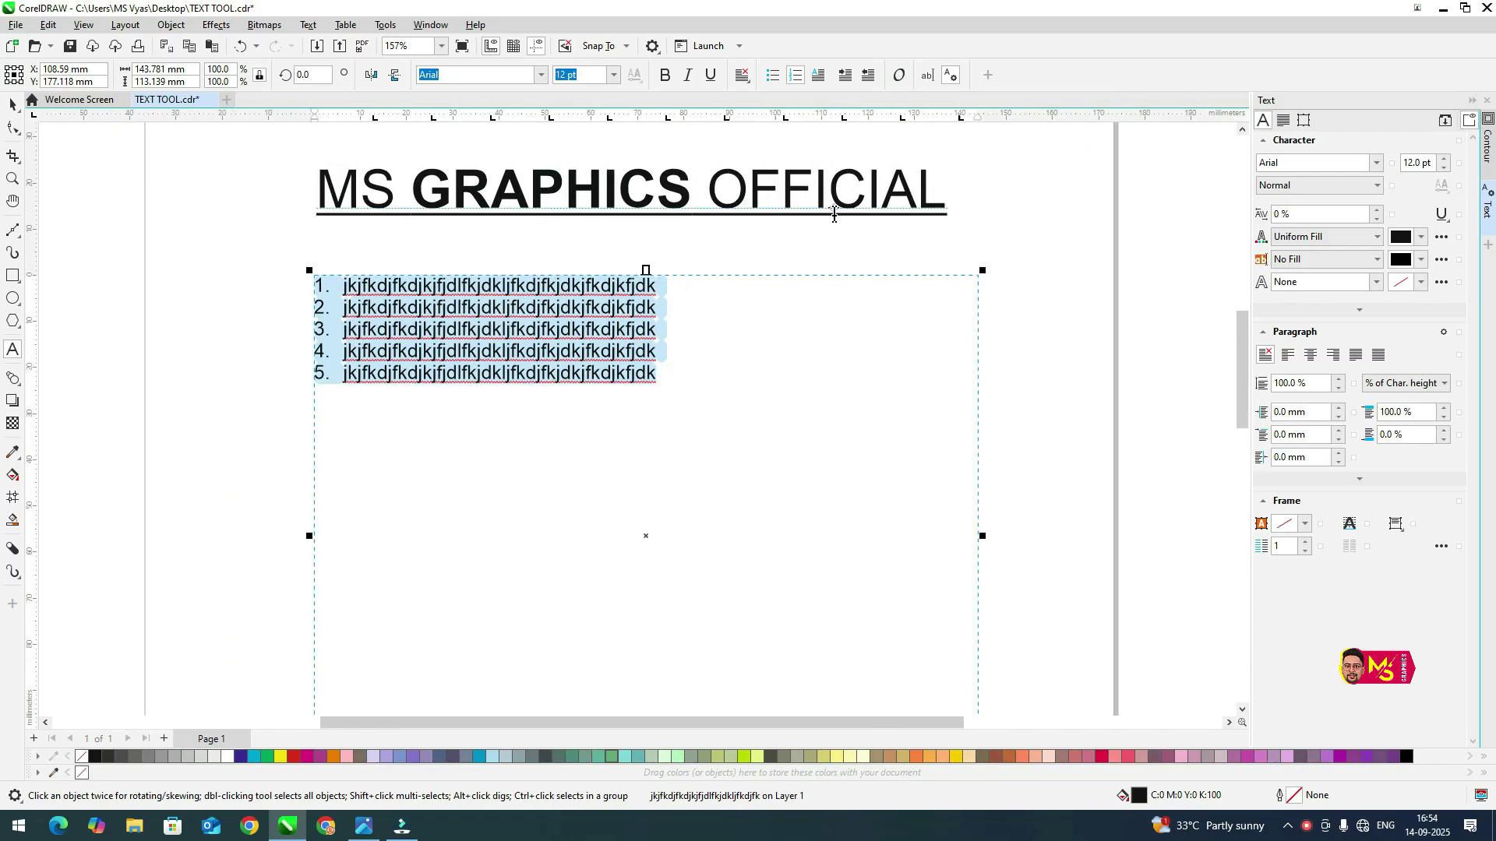
{"action": "scroll", "coordinate": [834, 191], "scroll_direction": "up", "scroll_amount": 2}
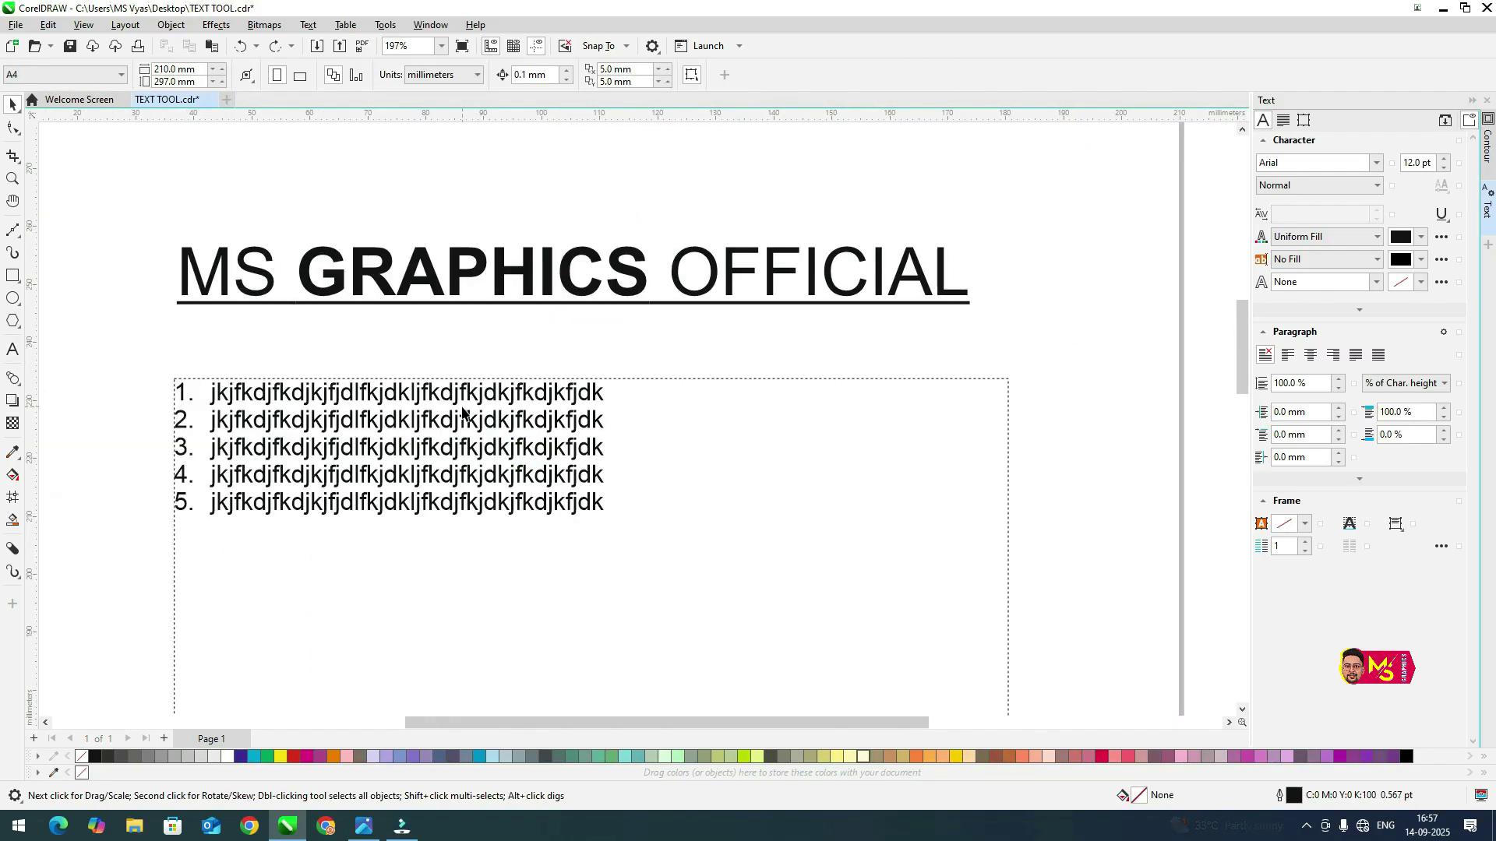
{"action": "left_click", "coordinate": [522, 421]}
{"action": "key", "text": "Delete"}
{"action": "left_click", "coordinate": [551, 282]}
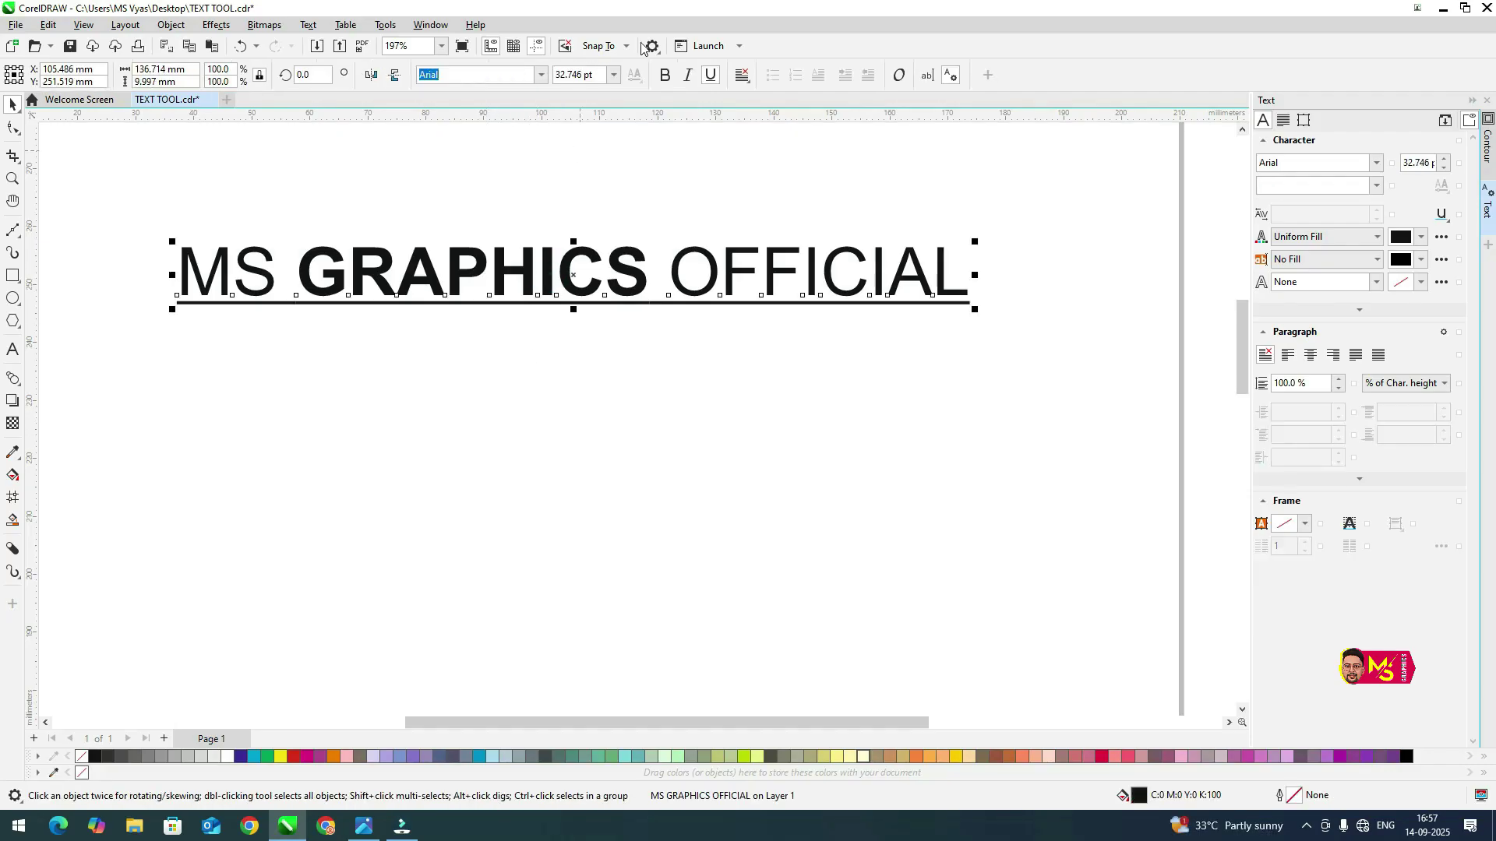
{"action": "left_click", "coordinate": [715, 78]}
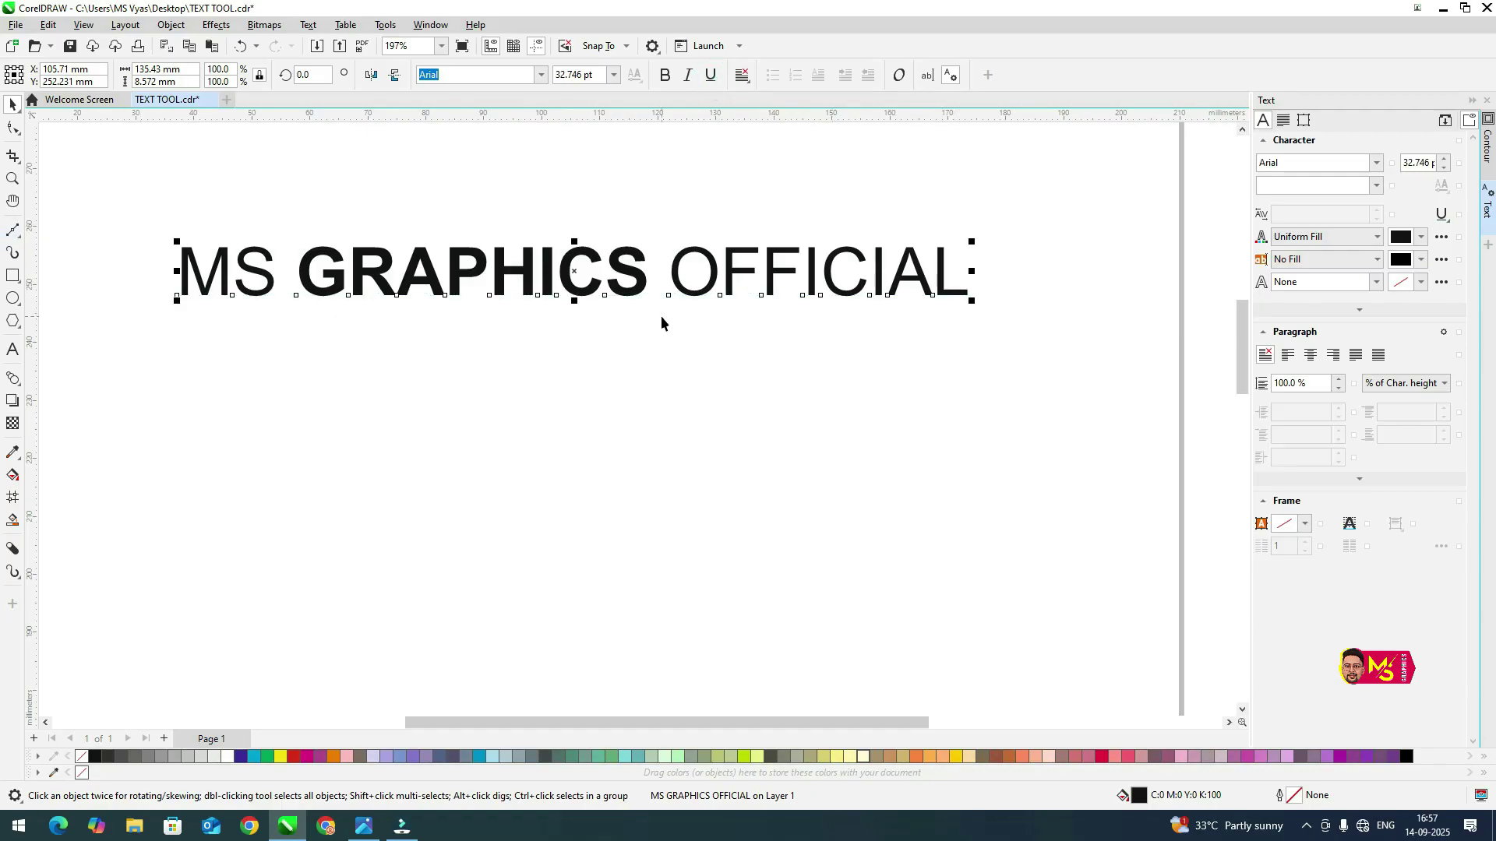
Try widening the character spacing of "MS GRAPHICS OFFICIAL" with the Shape tool, and undo the change
{"action": "left_click", "coordinate": [15, 131]}
{"action": "scroll", "coordinate": [83, 265], "scroll_direction": "down", "scroll_amount": 1}
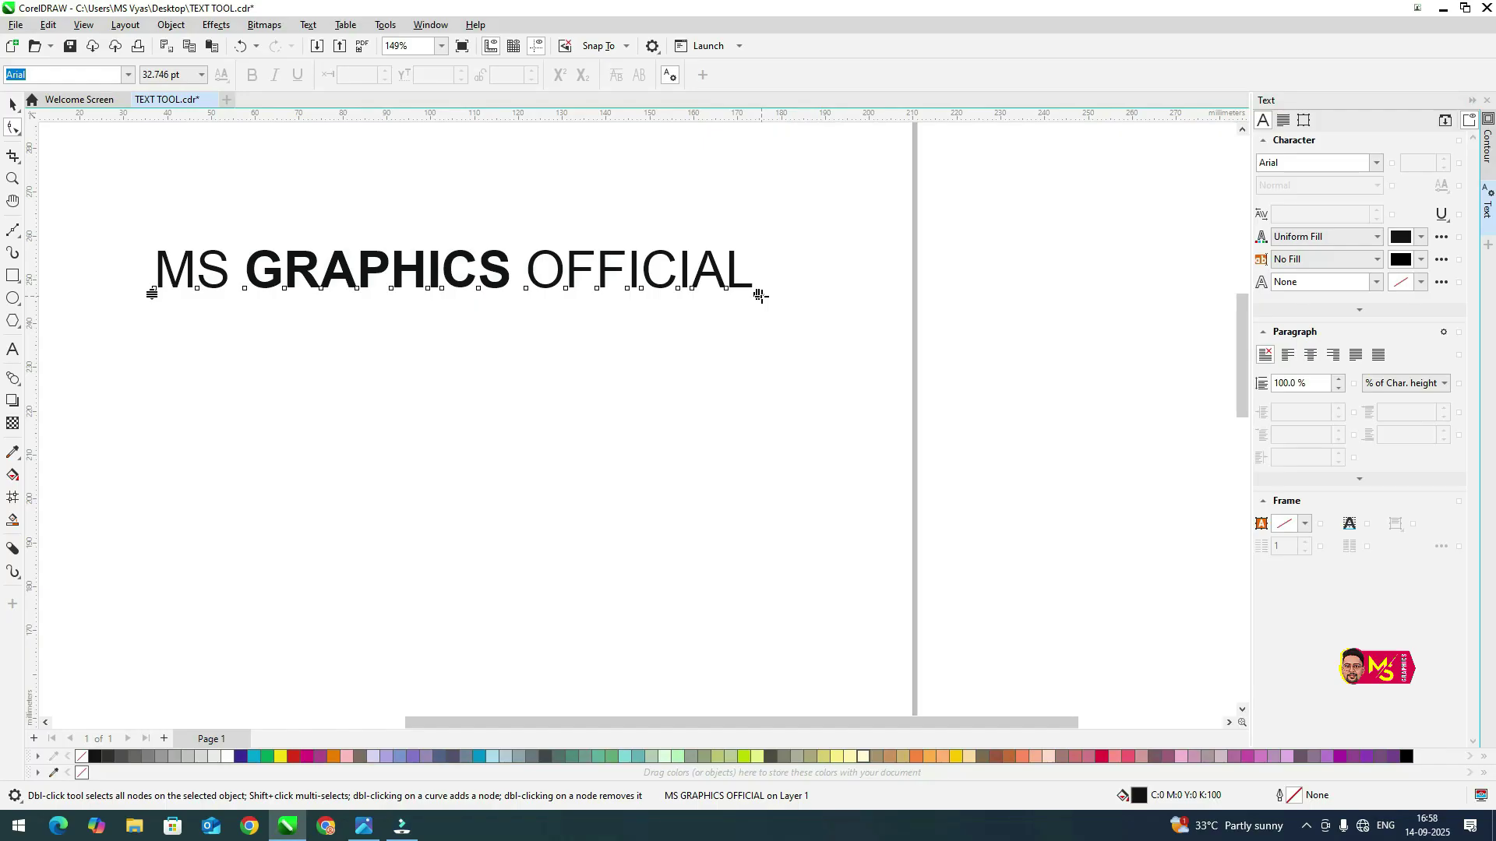
{"action": "left_click_drag", "start_coordinate": [761, 294], "coordinate": [1107, 300]}
{"action": "scroll", "coordinate": [905, 352], "scroll_direction": "down", "scroll_amount": 4}
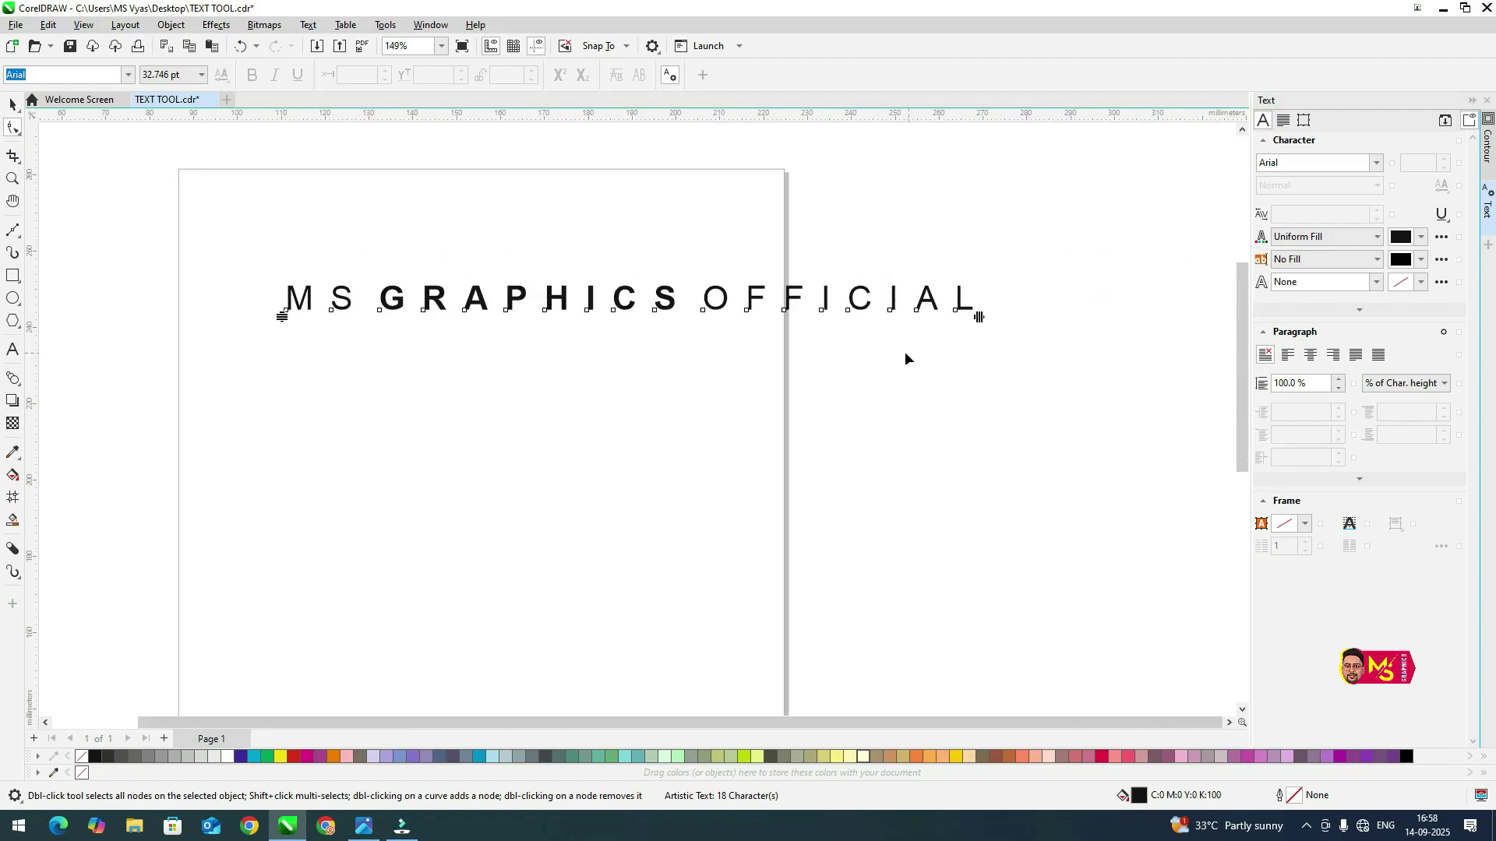
{"action": "key", "text": "ctrl+z"}
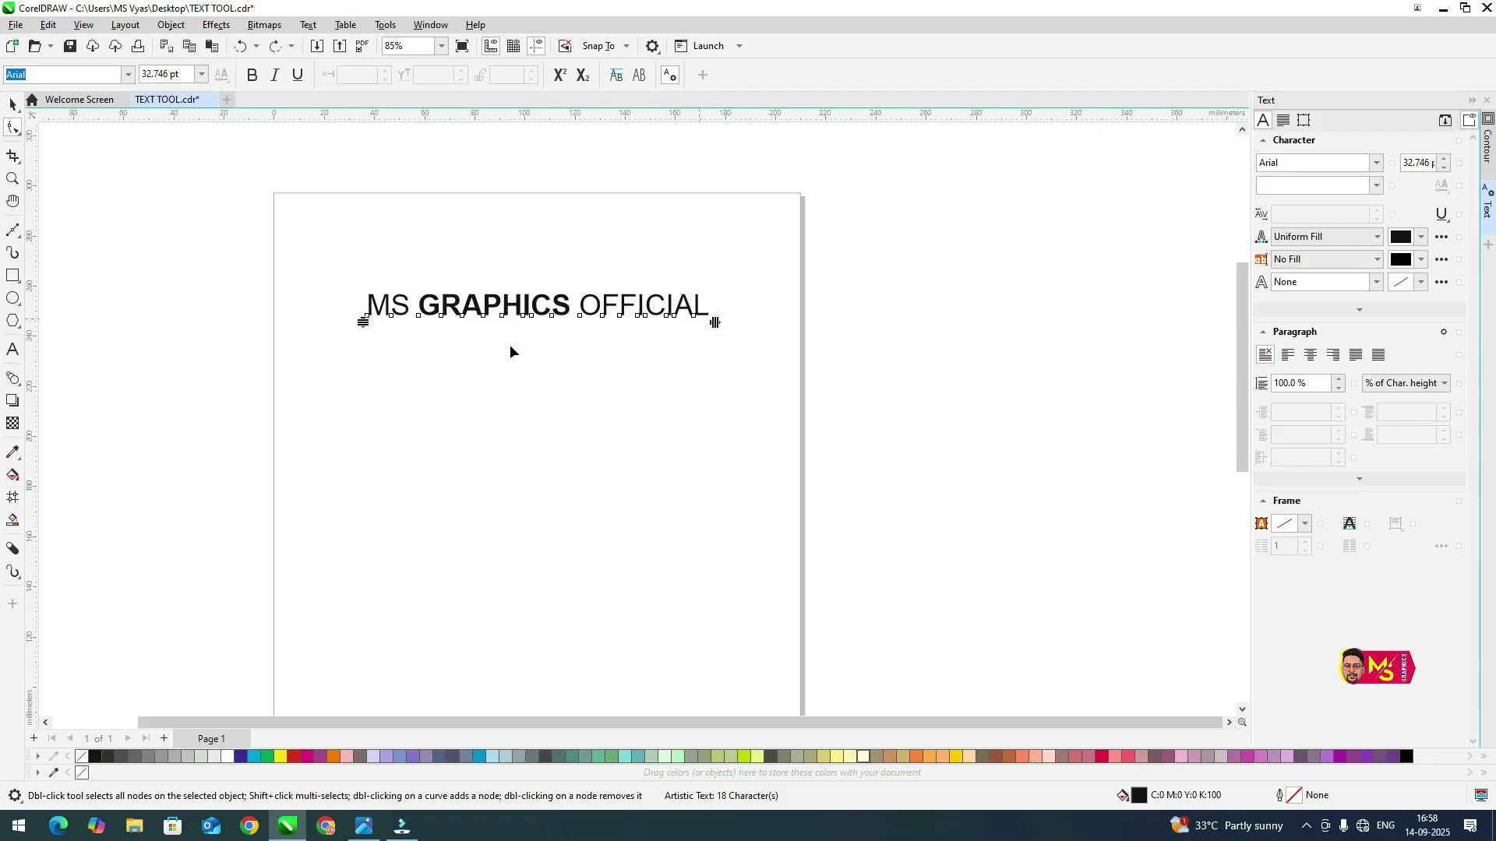
Copy the "MS GRAPHICS OFFICIAL" line and paste it three times on new lines below within the same artistic text
{"action": "key", "text": "space"}
{"action": "double_click", "coordinate": [699, 316]}
{"action": "key", "text": "ctrl+c"}
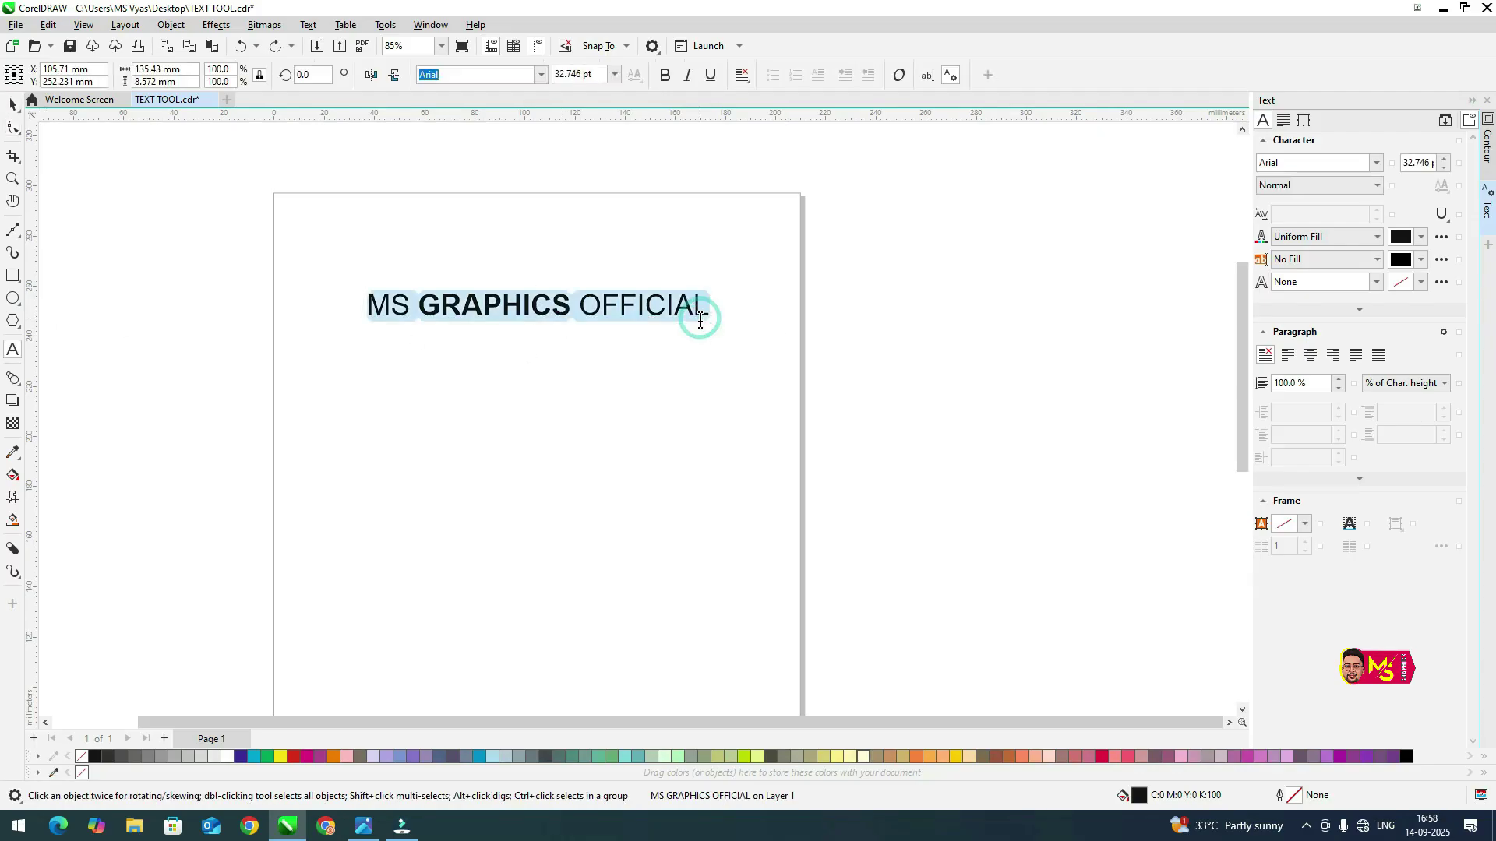
{"action": "key", "text": "Right"}
{"action": "key", "text": "Return"}
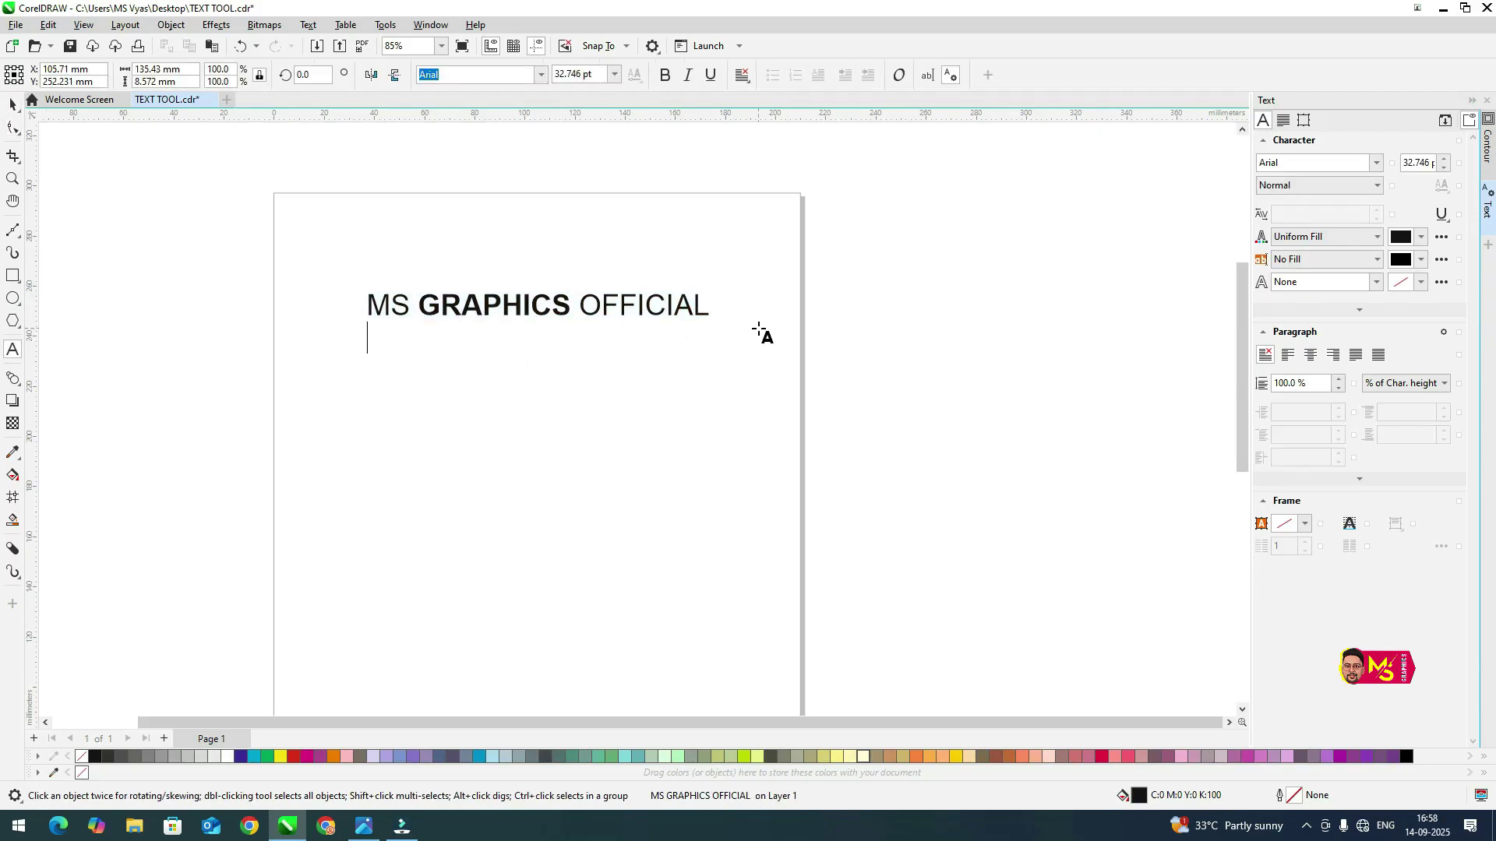
{"action": "key", "text": "ctrl+v"}
{"action": "key", "text": "Return"}
{"action": "key", "text": "ctrl+v"}
{"action": "key", "text": "Return"}
{"action": "key", "text": "ctrl+v"}
{"action": "key", "text": "ctrl+space"}
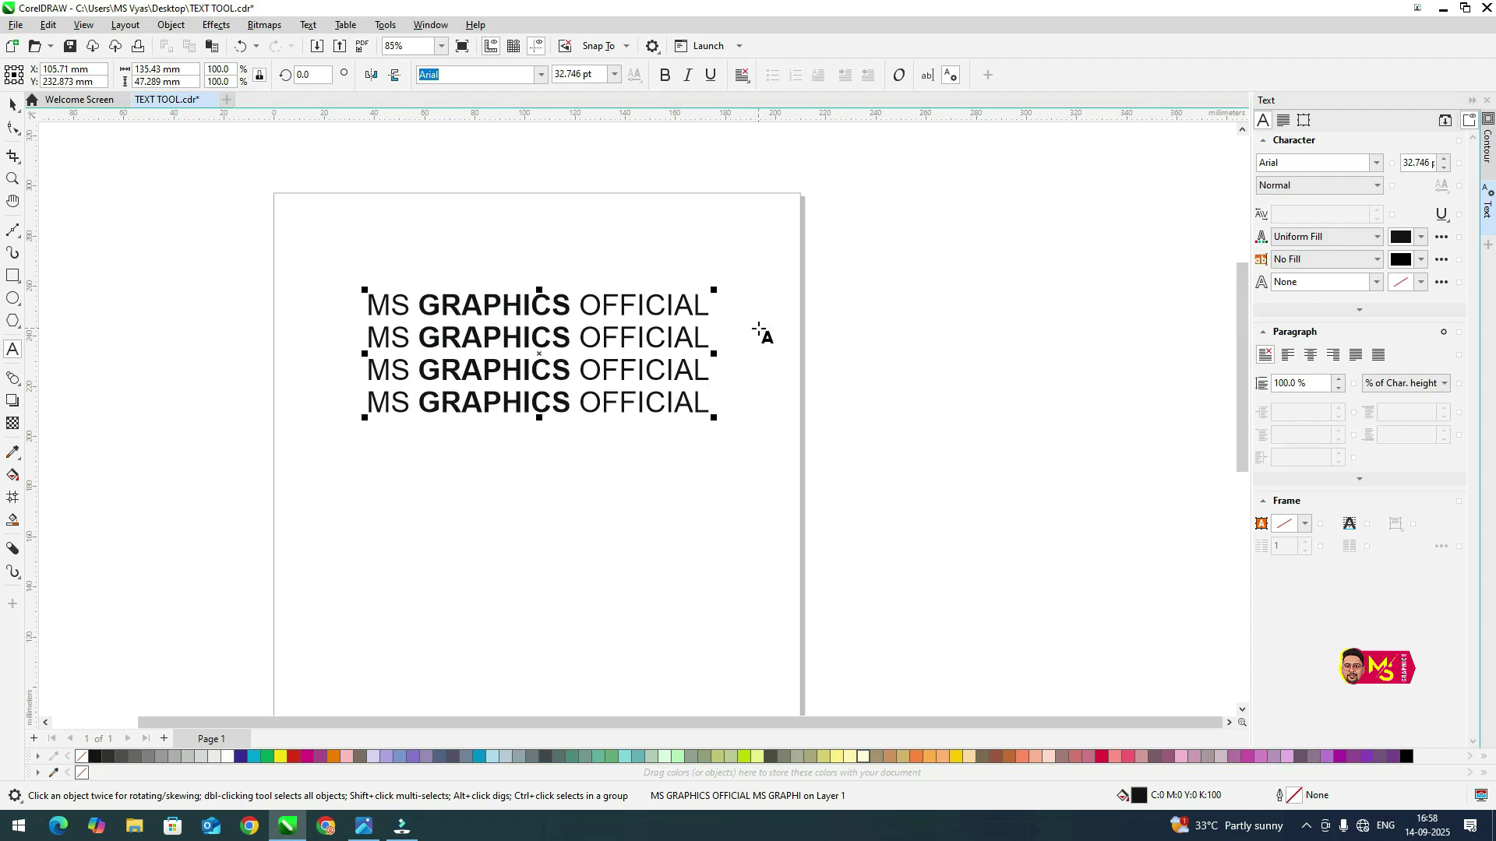
{"action": "key", "text": "Escape"}
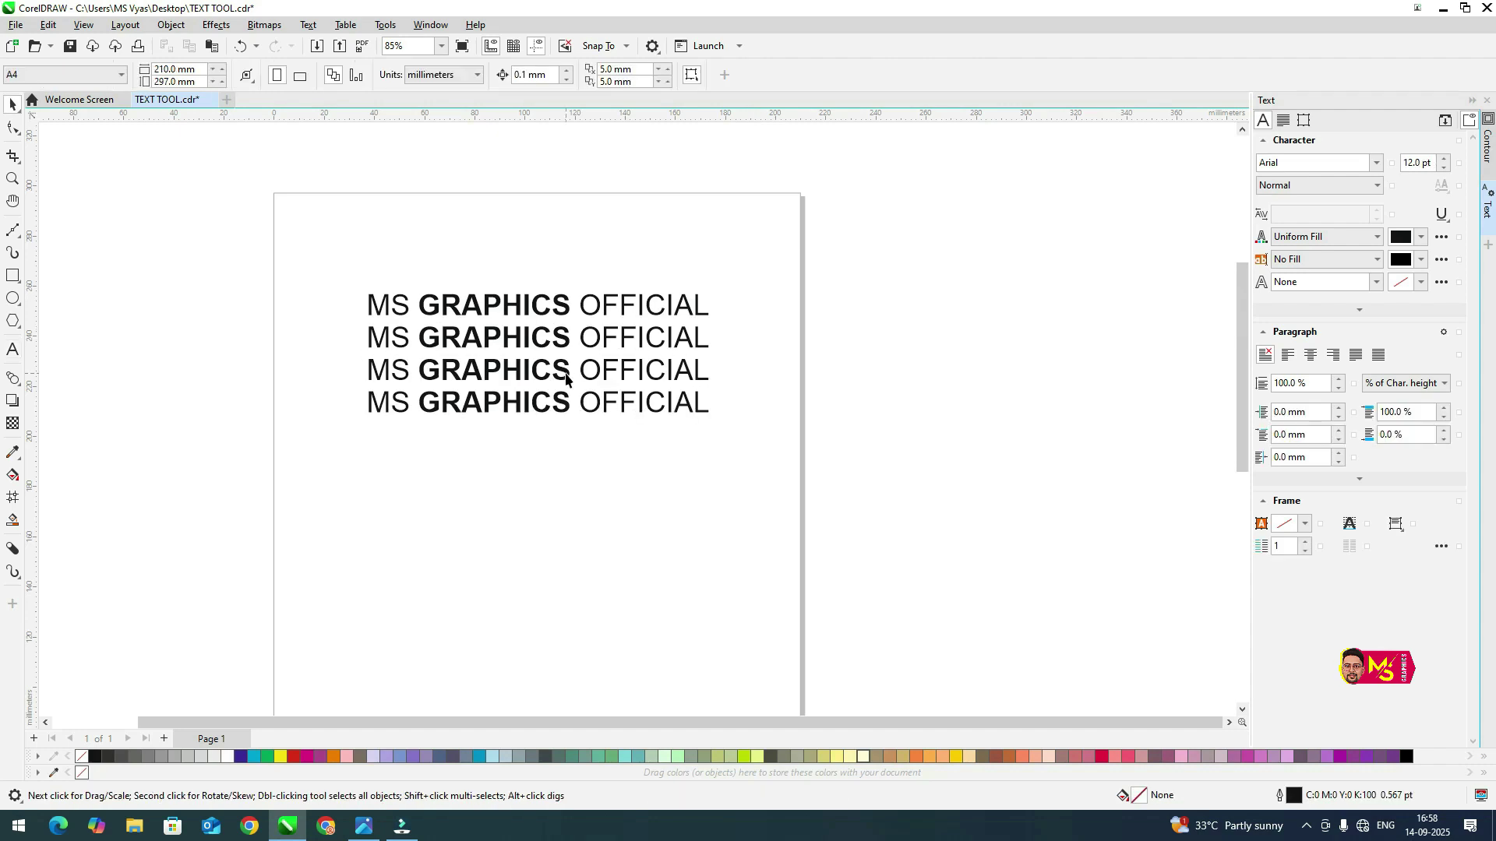
Increase the line spacing of the four-line artistic text to about 181% of character height with the Shape tool
{"action": "left_click", "coordinate": [565, 374]}
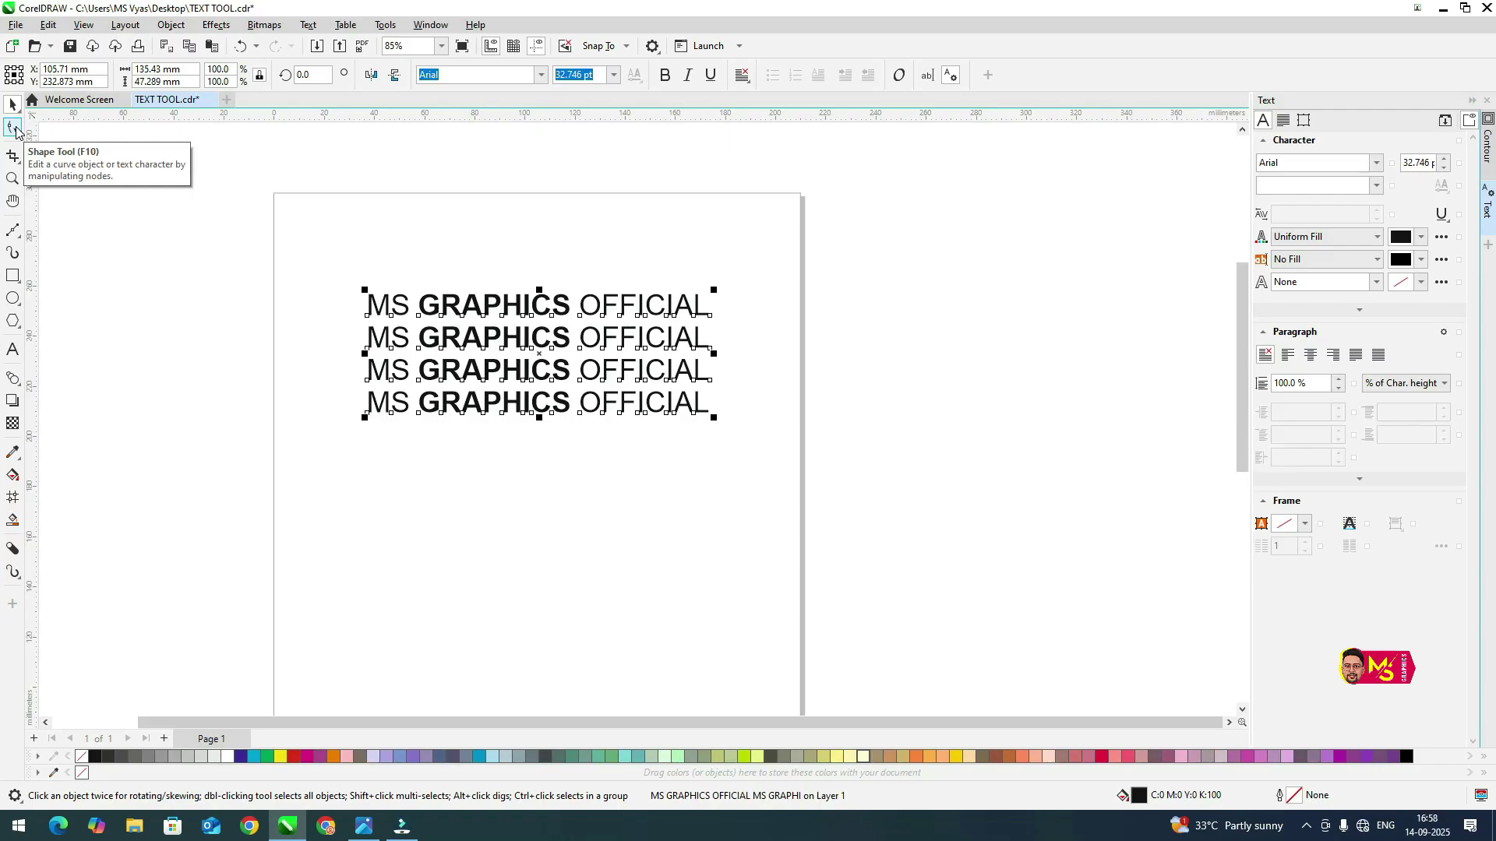
{"action": "left_click", "coordinate": [16, 131]}
{"action": "mouse_move", "coordinate": [363, 421]}
{"action": "left_mouse_down"}
{"action": "mouse_move", "coordinate": [374, 634]}
{"action": "mouse_move", "coordinate": [377, 534]}
{"action": "mouse_move", "coordinate": [392, 605]}
{"action": "mouse_move", "coordinate": [410, 491]}
{"action": "mouse_move", "coordinate": [417, 605]}
{"action": "mouse_move", "coordinate": [413, 506]}
{"action": "left_mouse_up"}
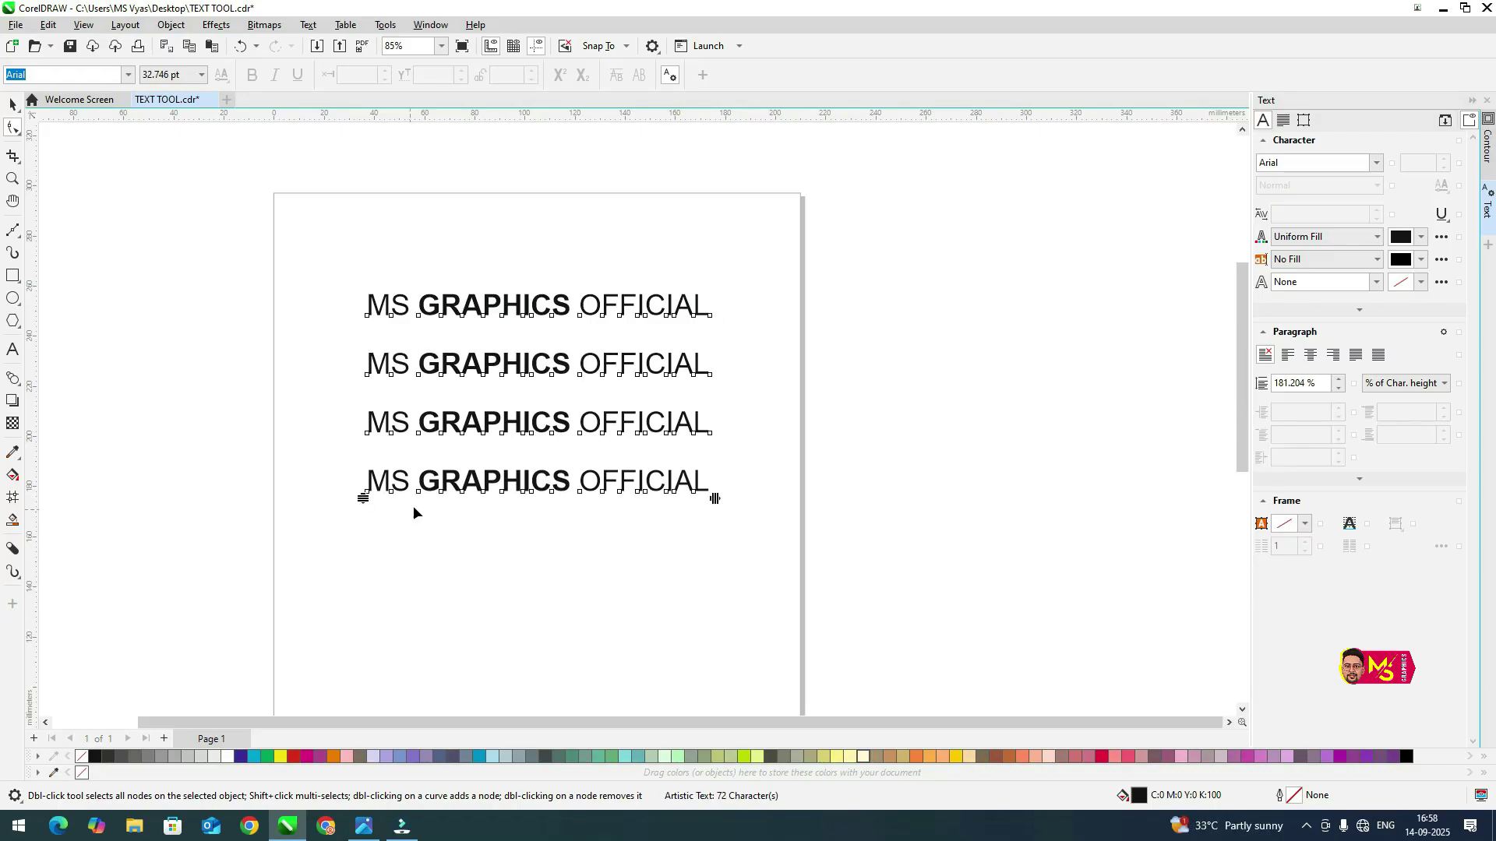
{"action": "key", "text": "space"}
{"action": "left_click", "coordinate": [788, 363]}
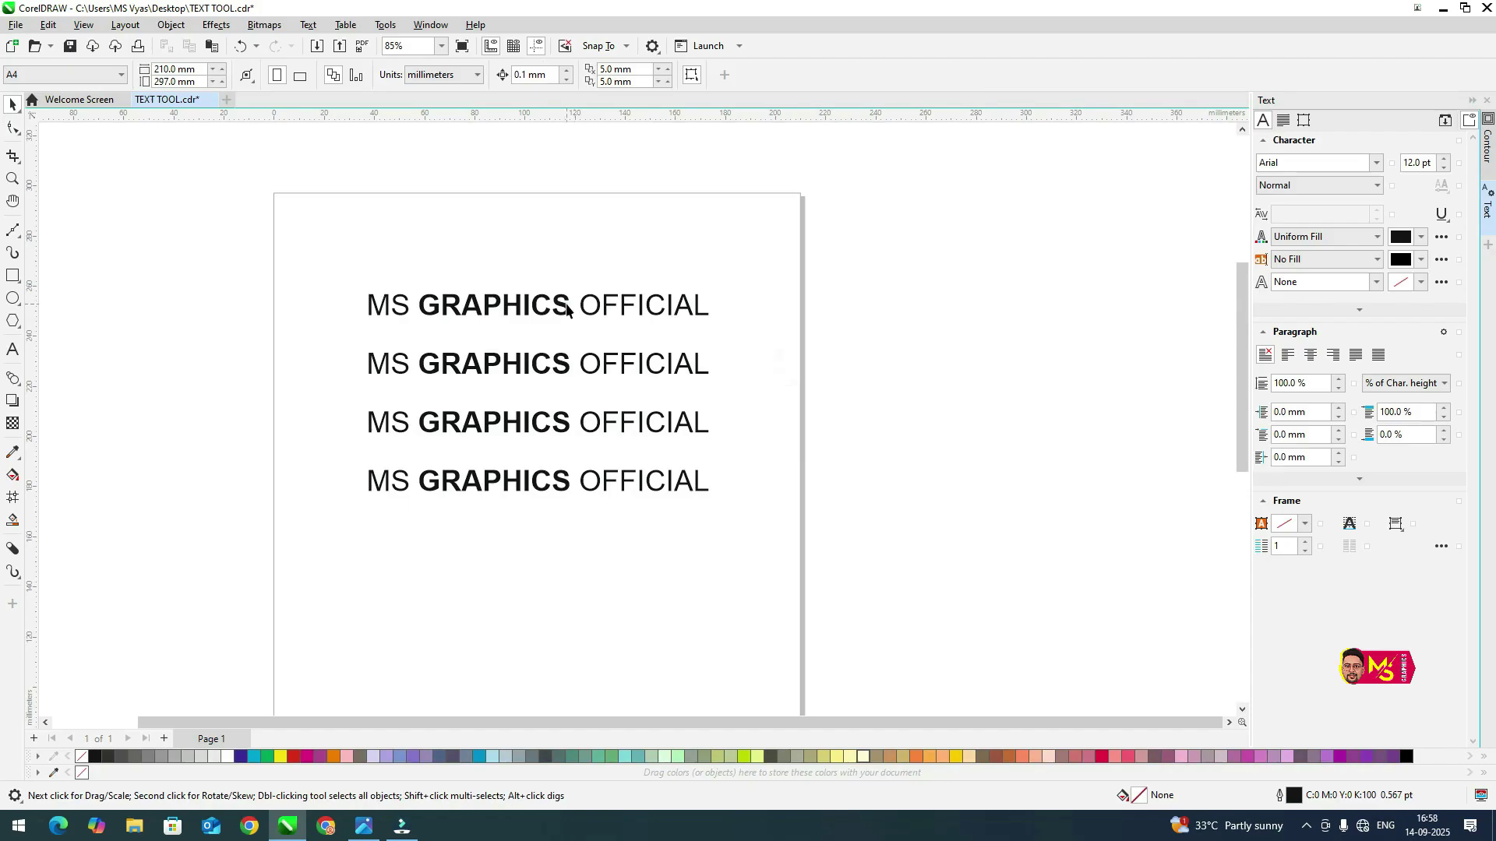
Delete the three lower "MS GRAPHICS OFFICIAL" lines, keeping only the first line of the artistic text
{"action": "left_click", "coordinate": [567, 310]}
{"action": "scroll", "coordinate": [561, 307], "scroll_direction": "up", "scroll_amount": 1}
{"action": "double_click", "coordinate": [728, 389]}
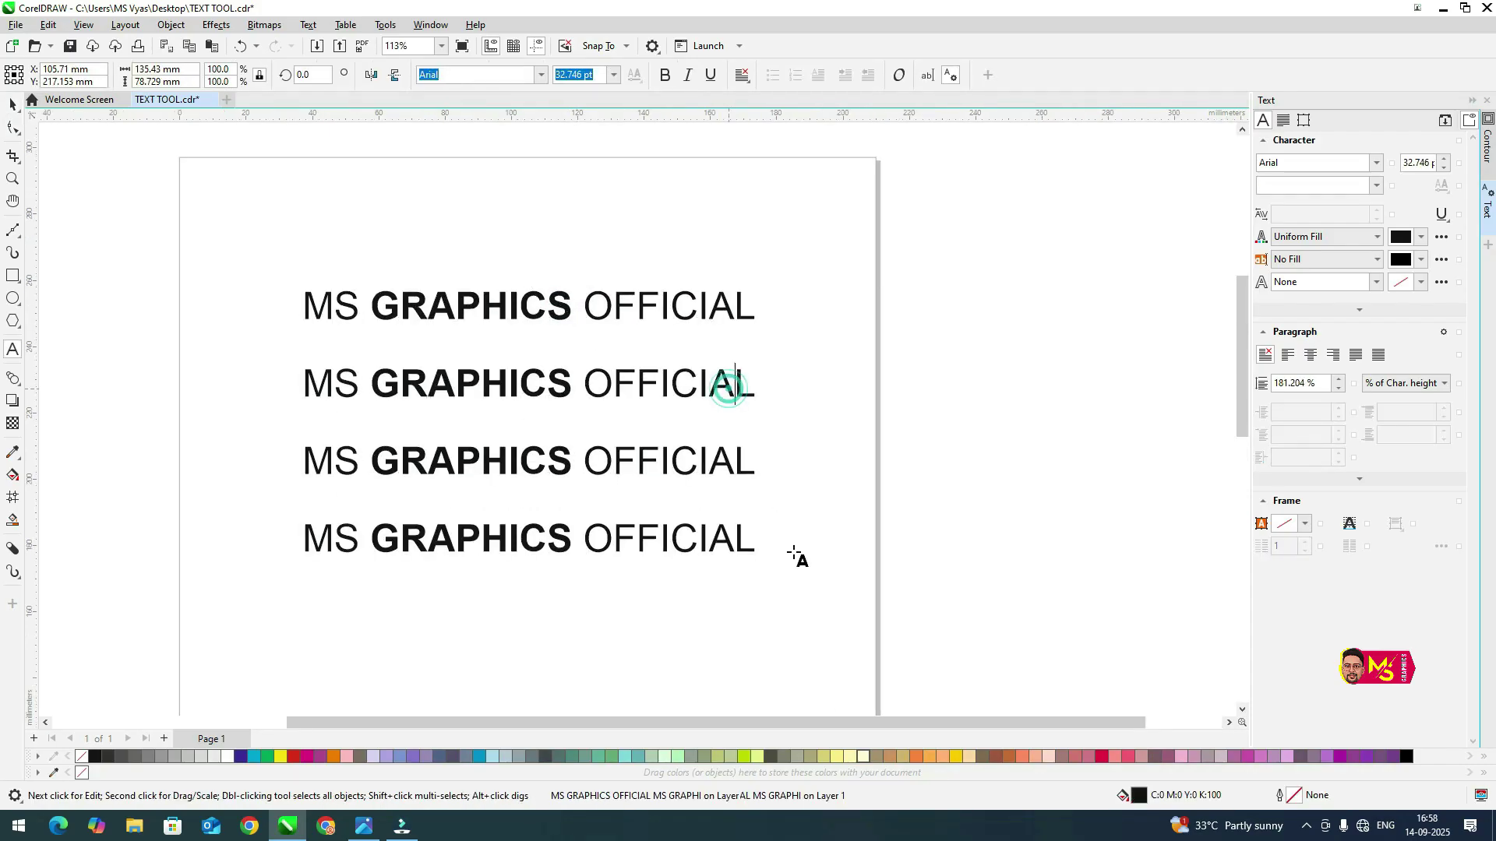
{"action": "left_click_drag", "start_coordinate": [761, 539], "coordinate": [273, 383]}
{"action": "key", "text": "Delete"}
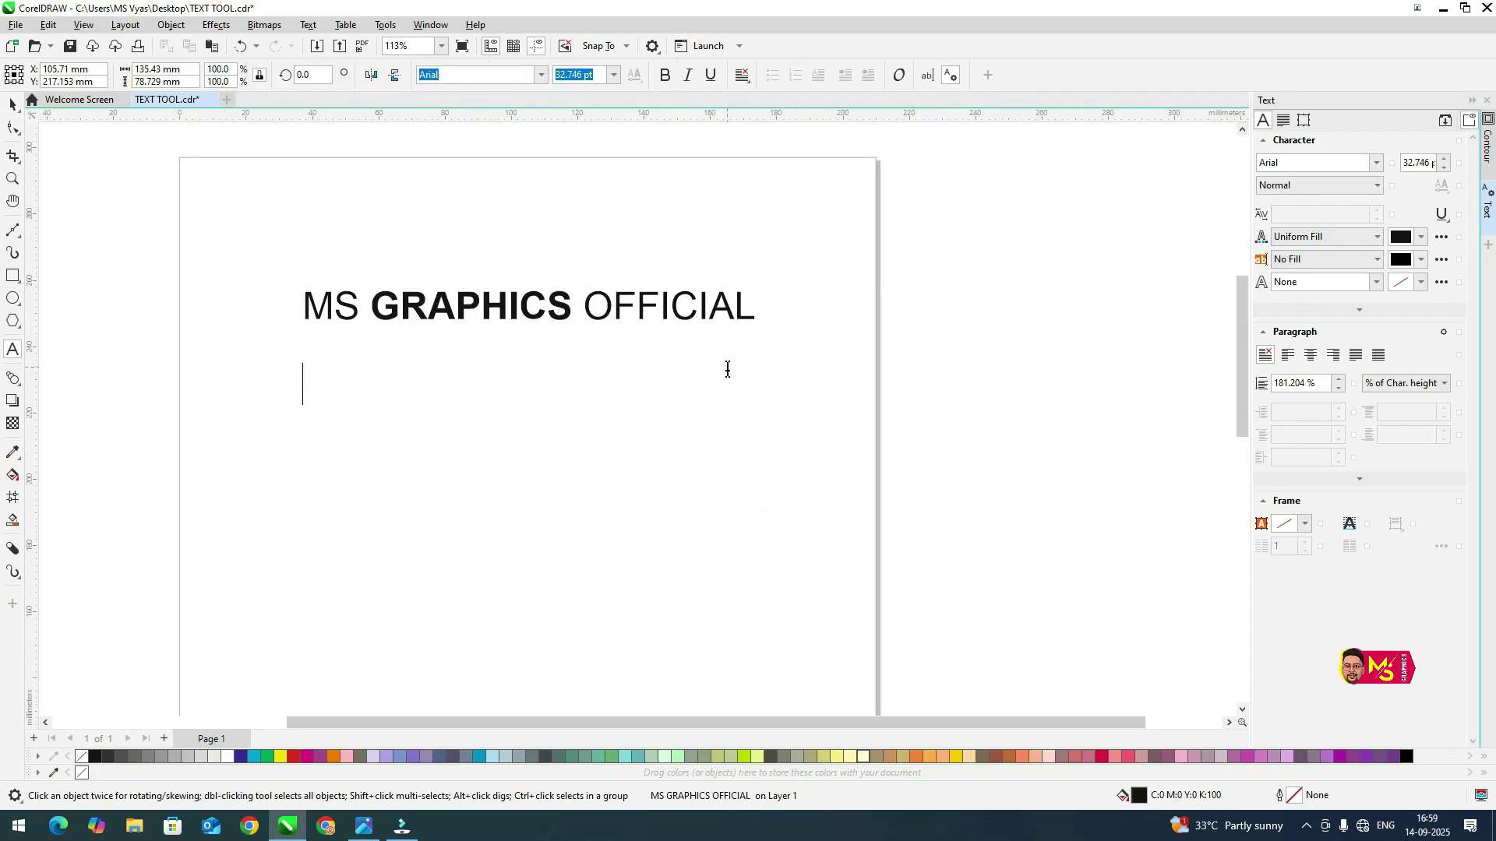
{"action": "key", "text": "ctrl+space"}
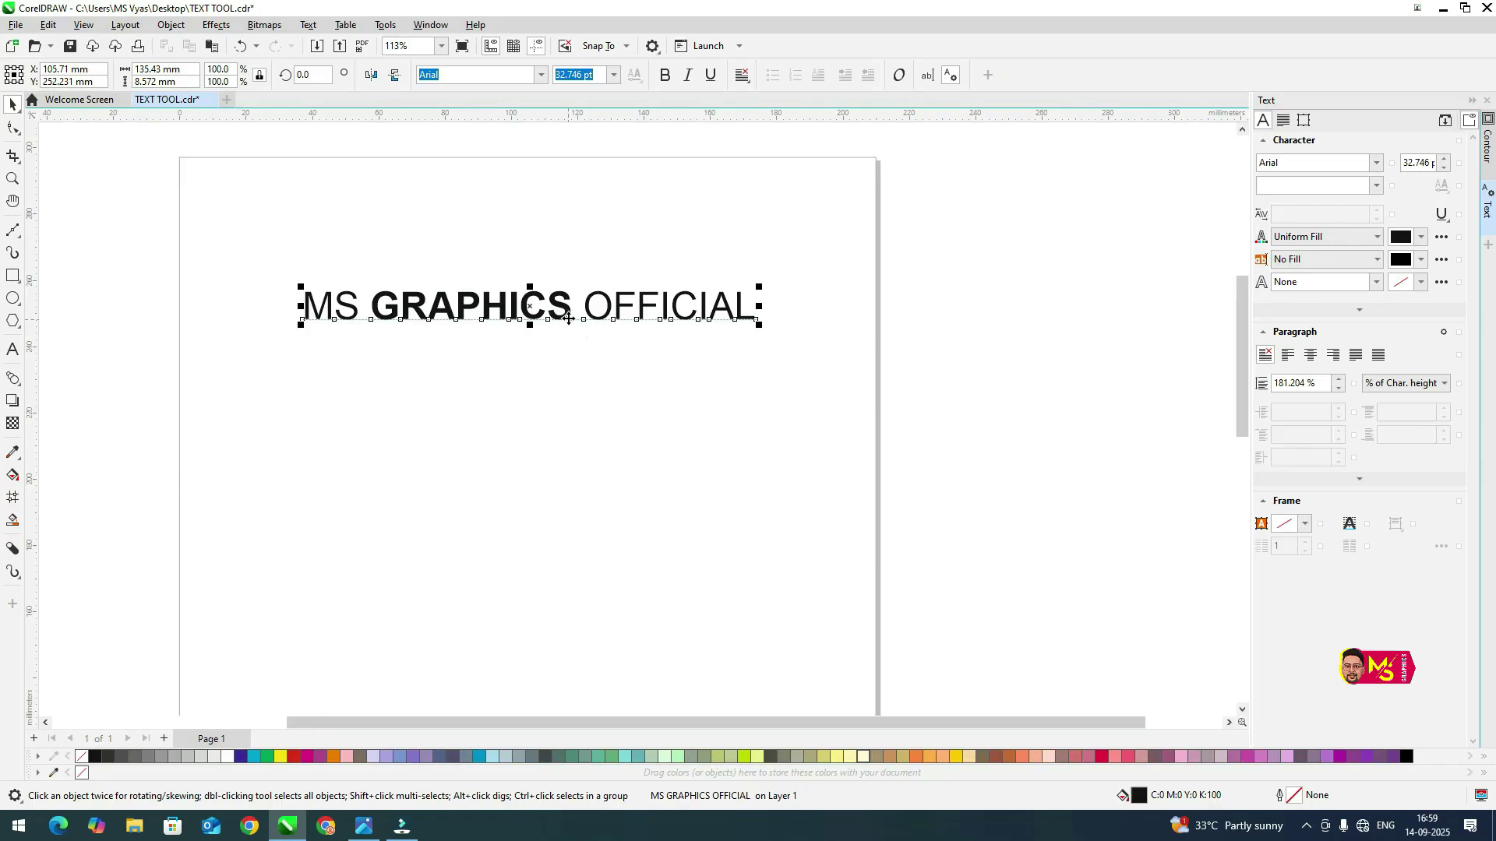
Change the case of the "MS GRAPHICS OFFICIAL" artistic text to lowercase
{"action": "left_click", "coordinate": [639, 303]}
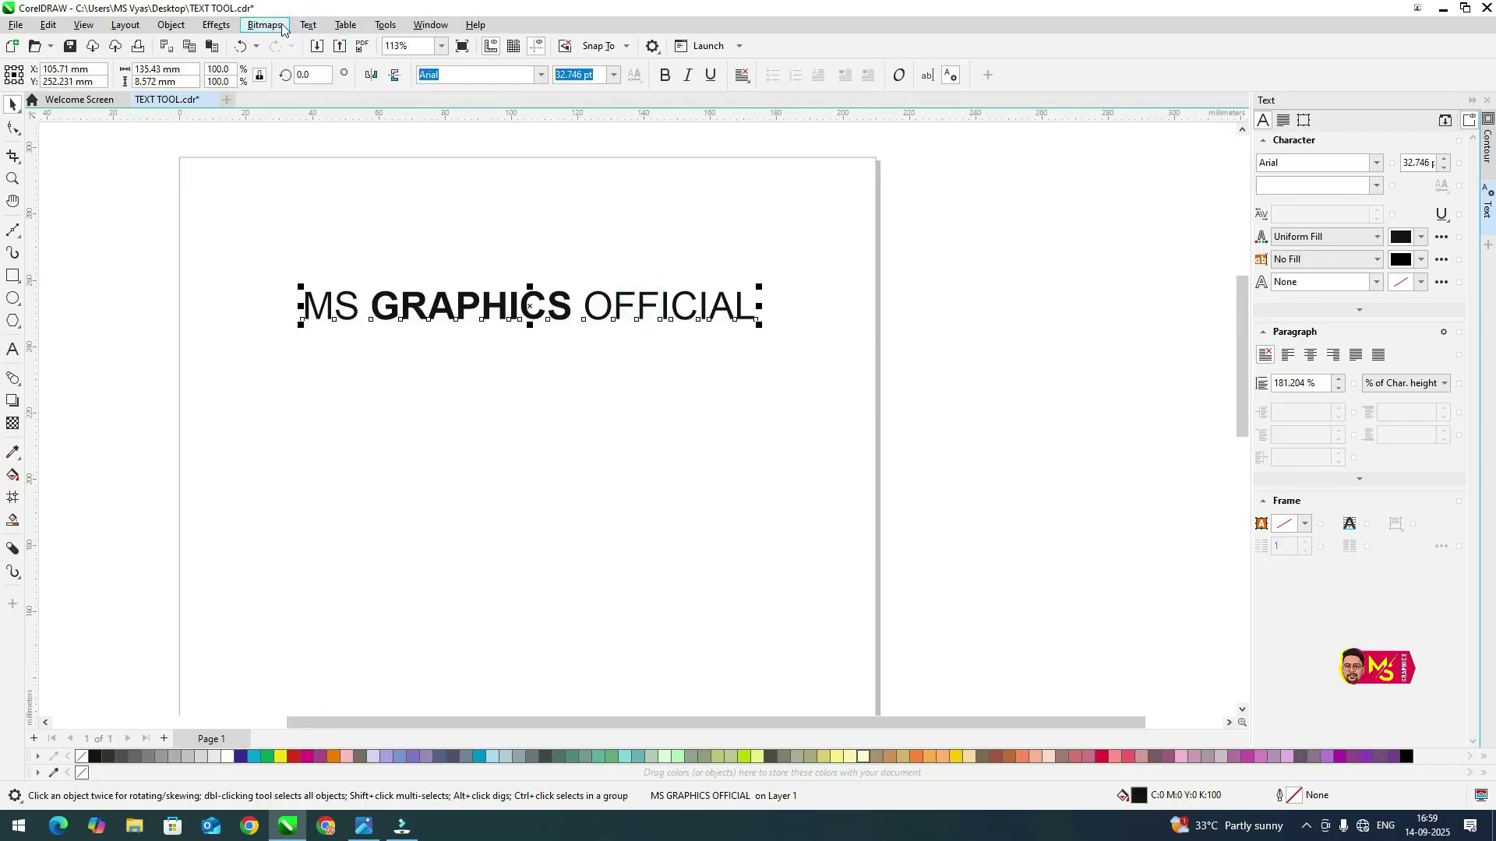
{"action": "left_click", "coordinate": [316, 25]}
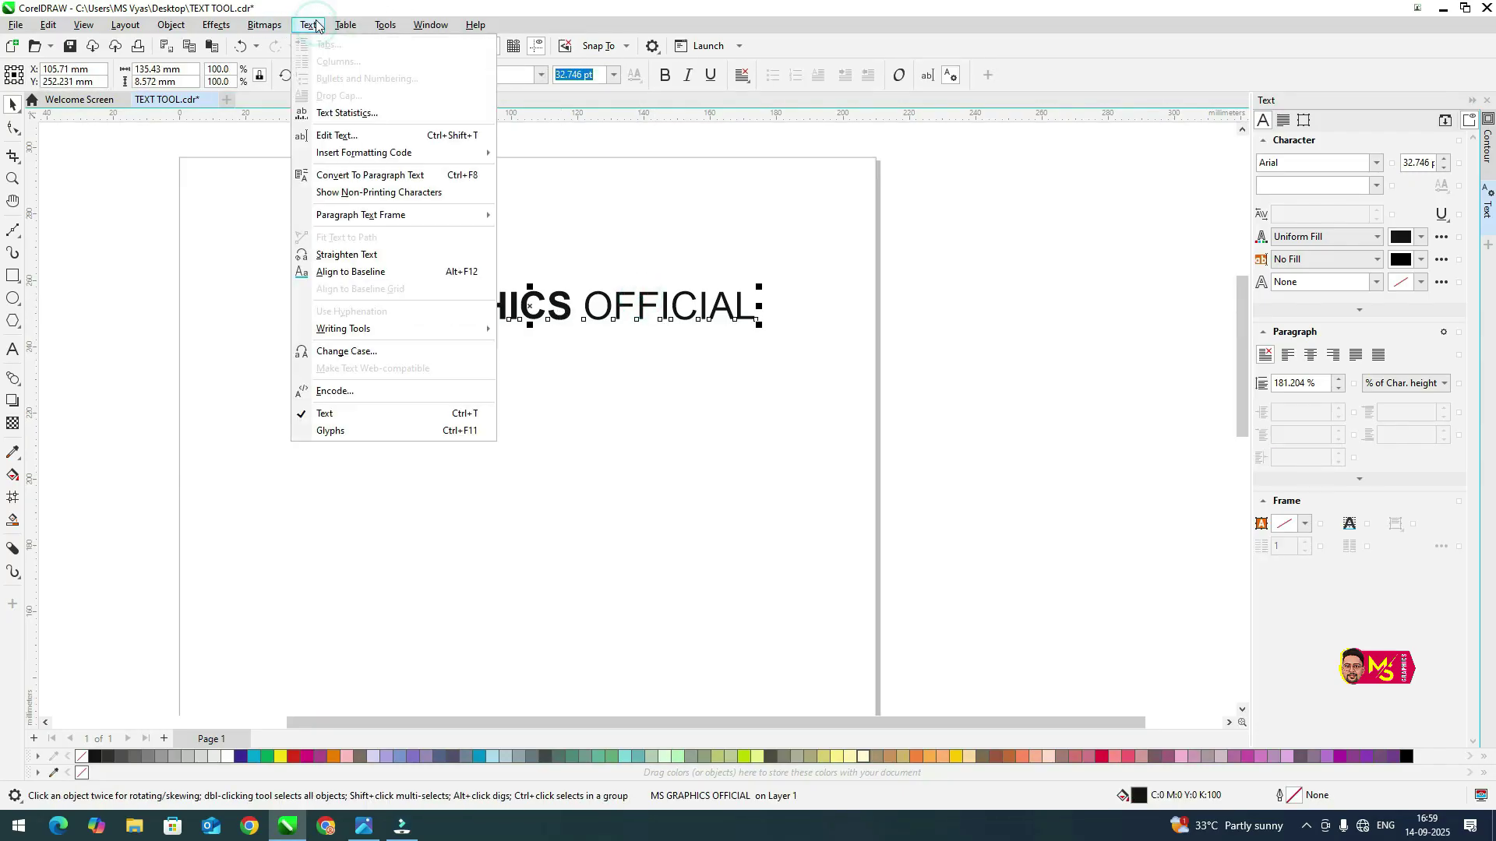
{"action": "left_click", "coordinate": [382, 352]}
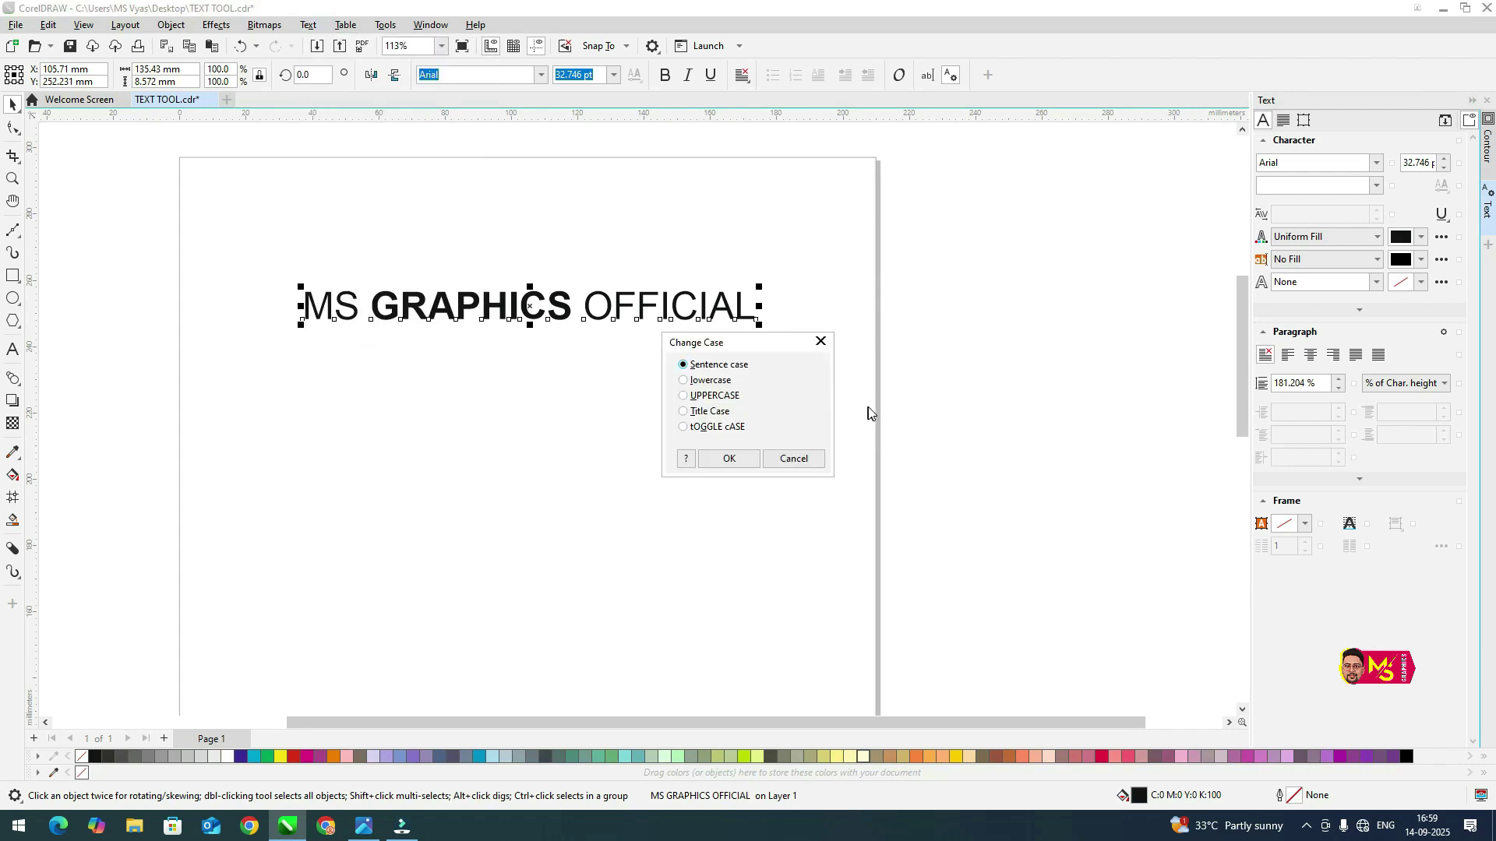
{"action": "left_click_drag", "start_coordinate": [735, 354], "coordinate": [1010, 274]}
{"action": "left_click", "coordinate": [954, 304]}
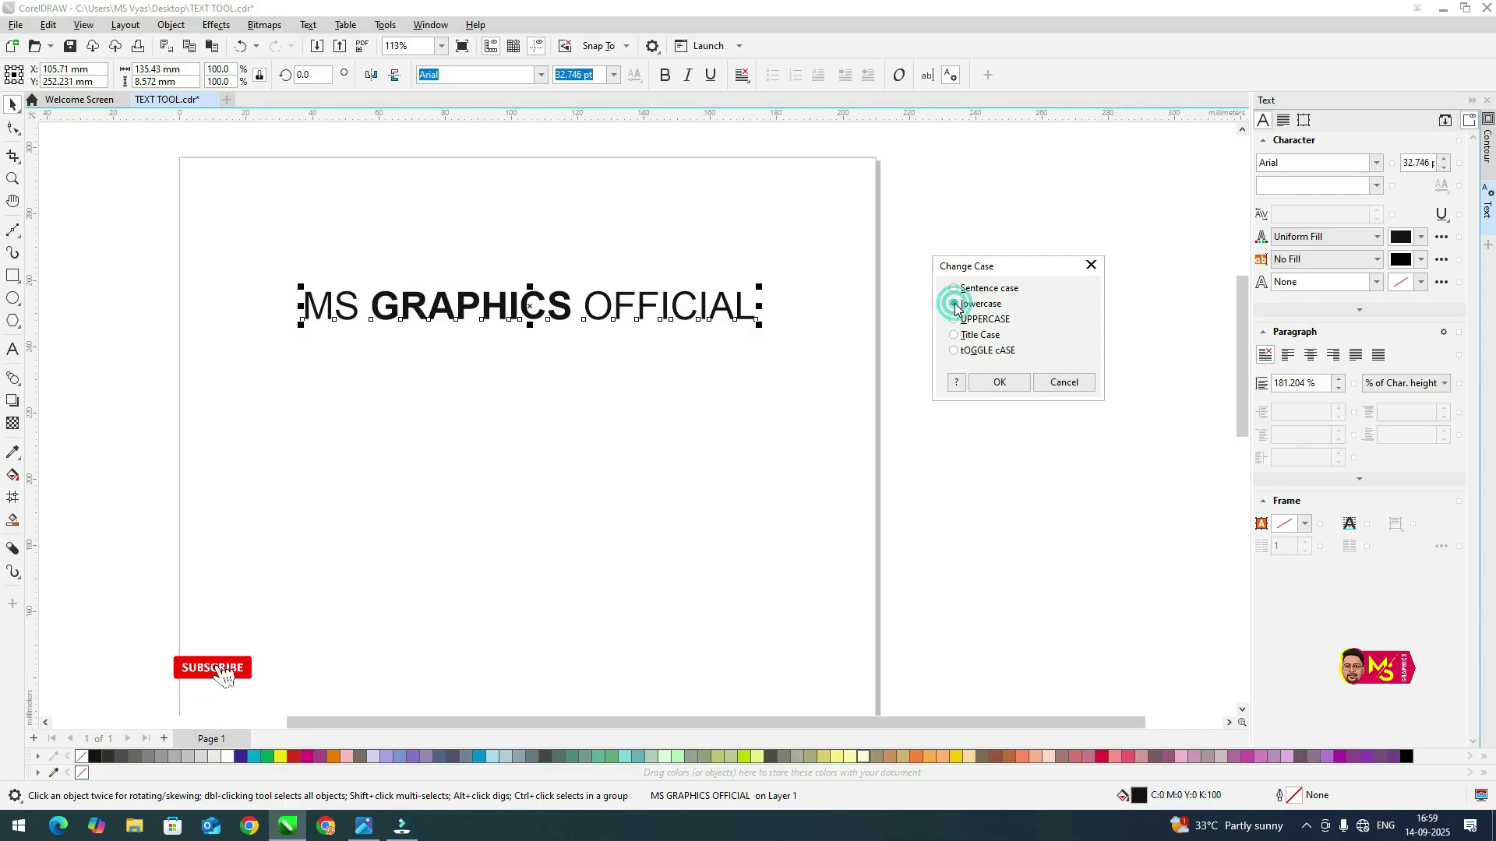
{"action": "left_click", "coordinate": [996, 383]}
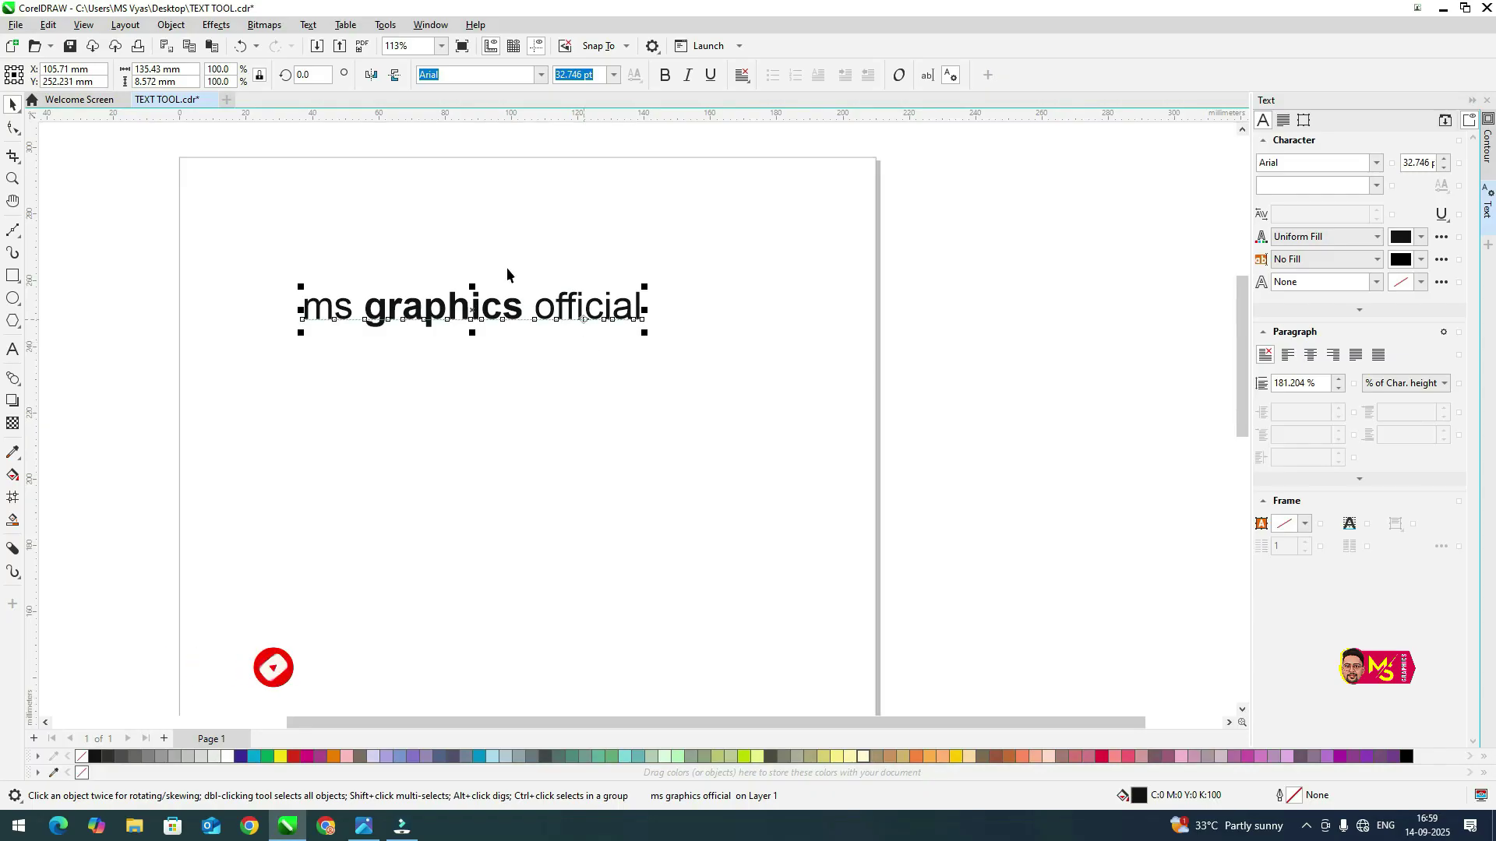
Change the case of the "ms graphics official" text to UPPERCASE
{"action": "left_click", "coordinate": [308, 25]}
{"action": "left_click", "coordinate": [394, 353]}
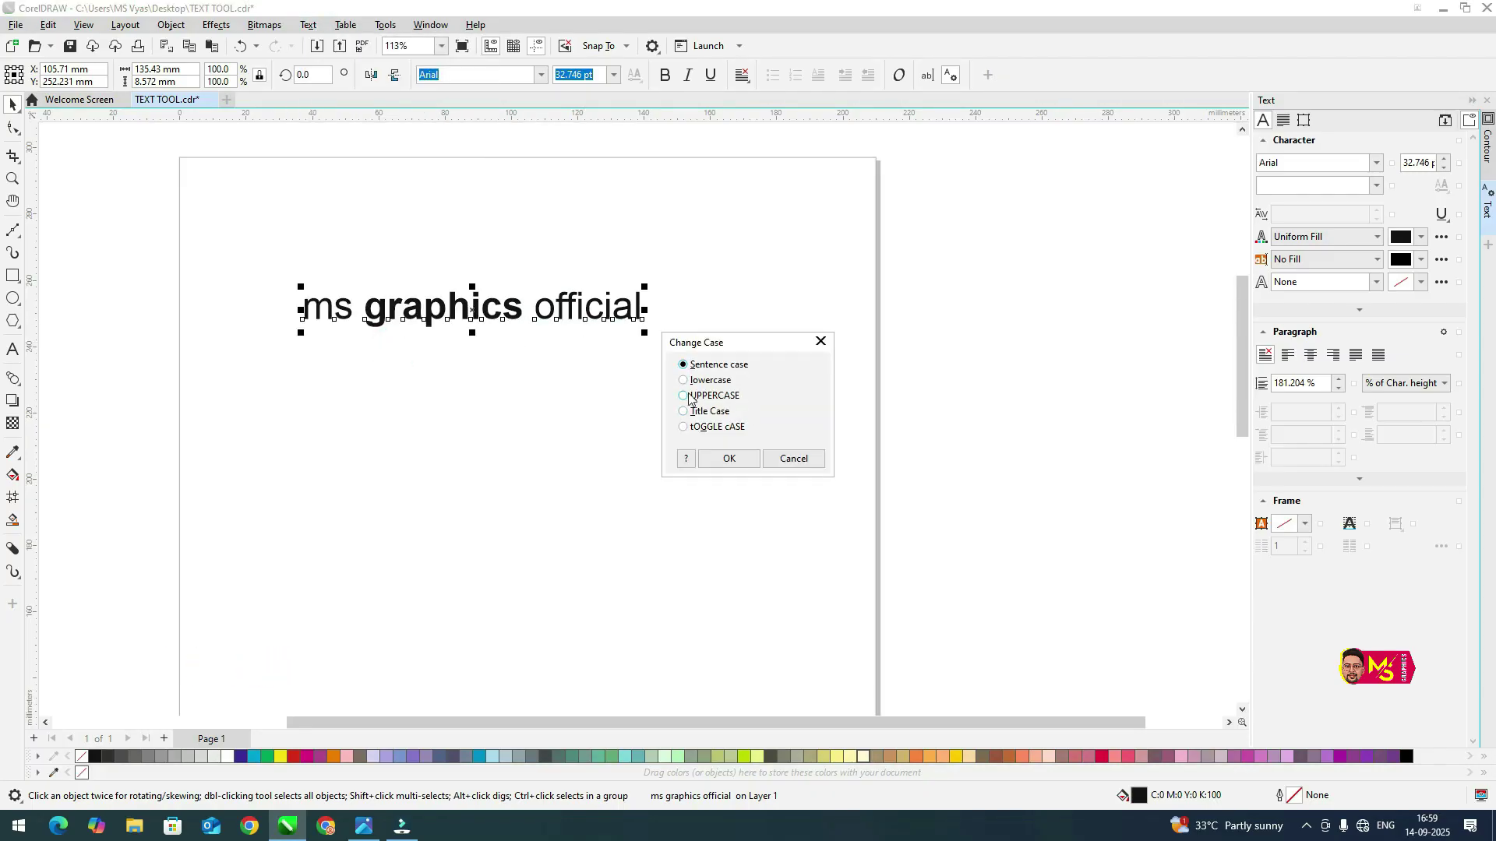
{"action": "left_click", "coordinate": [727, 458]}
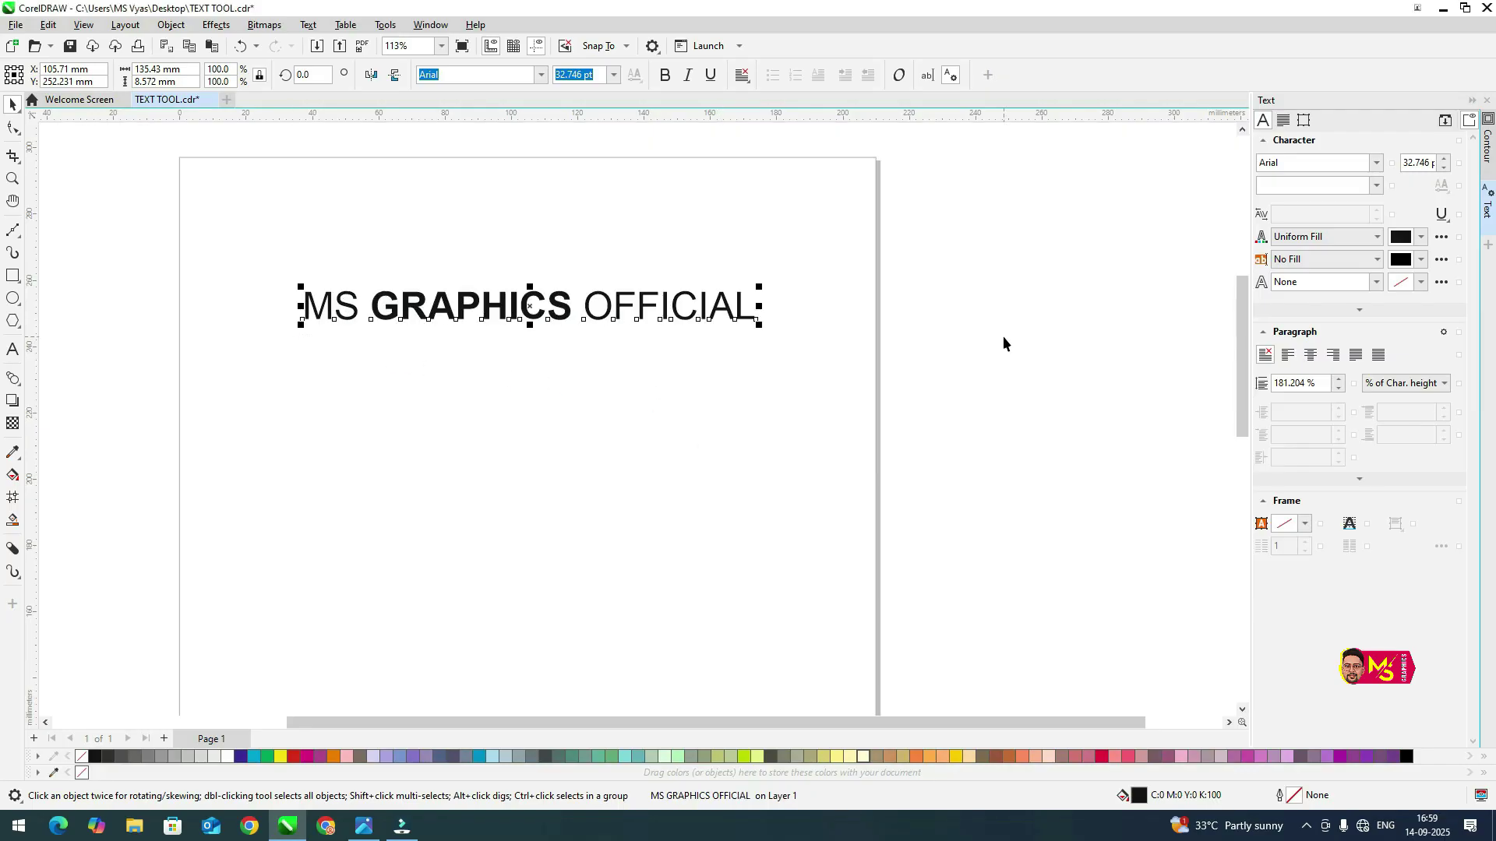
Change the case of the "MS GRAPHICS OFFICIAL" artistic text to Title Case
{"action": "left_click", "coordinate": [309, 24]}
{"action": "left_click", "coordinate": [397, 351]}
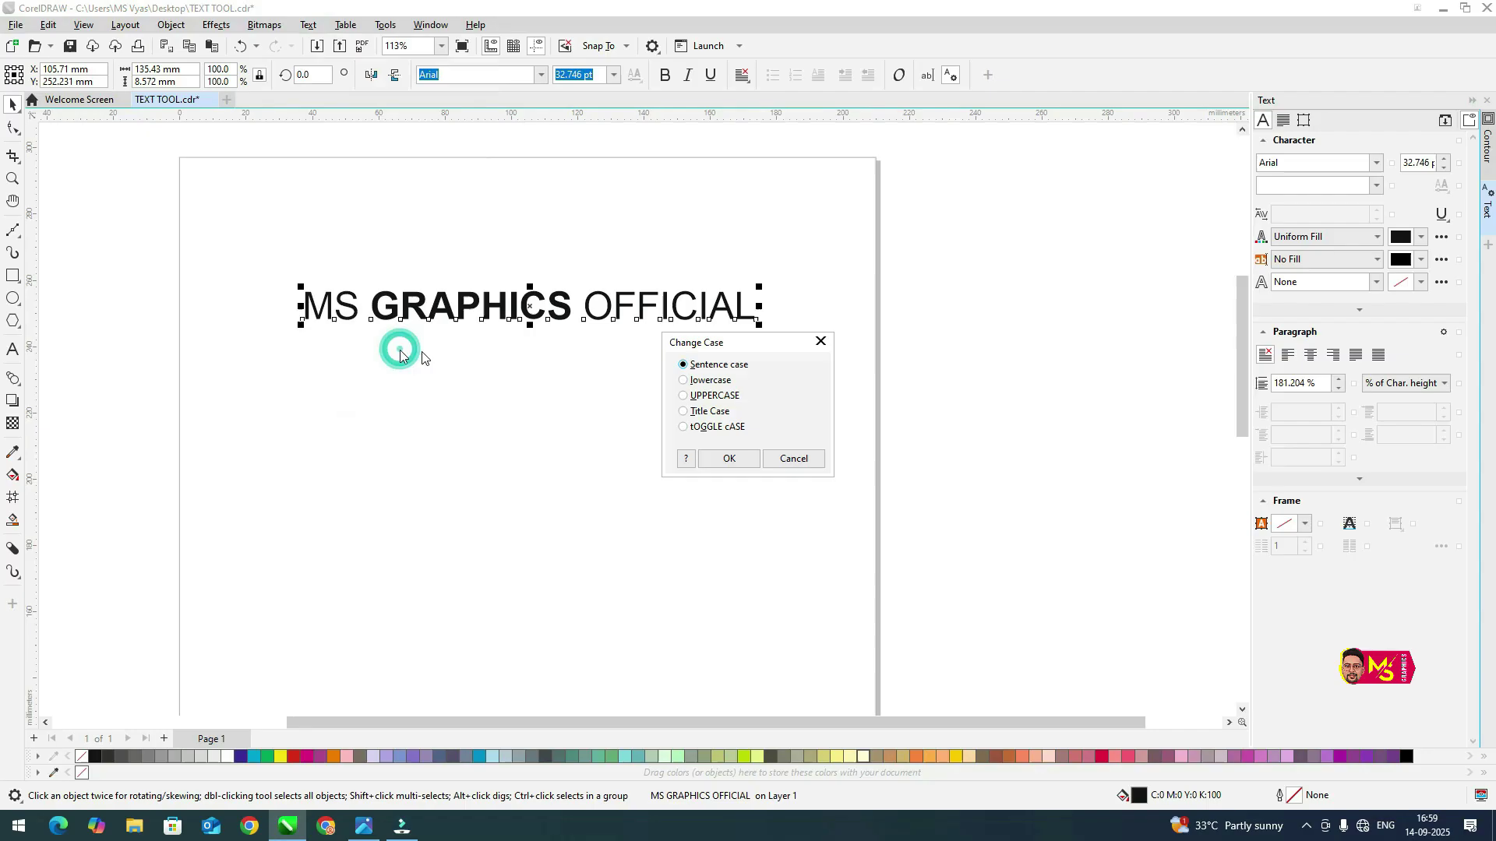
{"action": "left_click", "coordinate": [689, 412]}
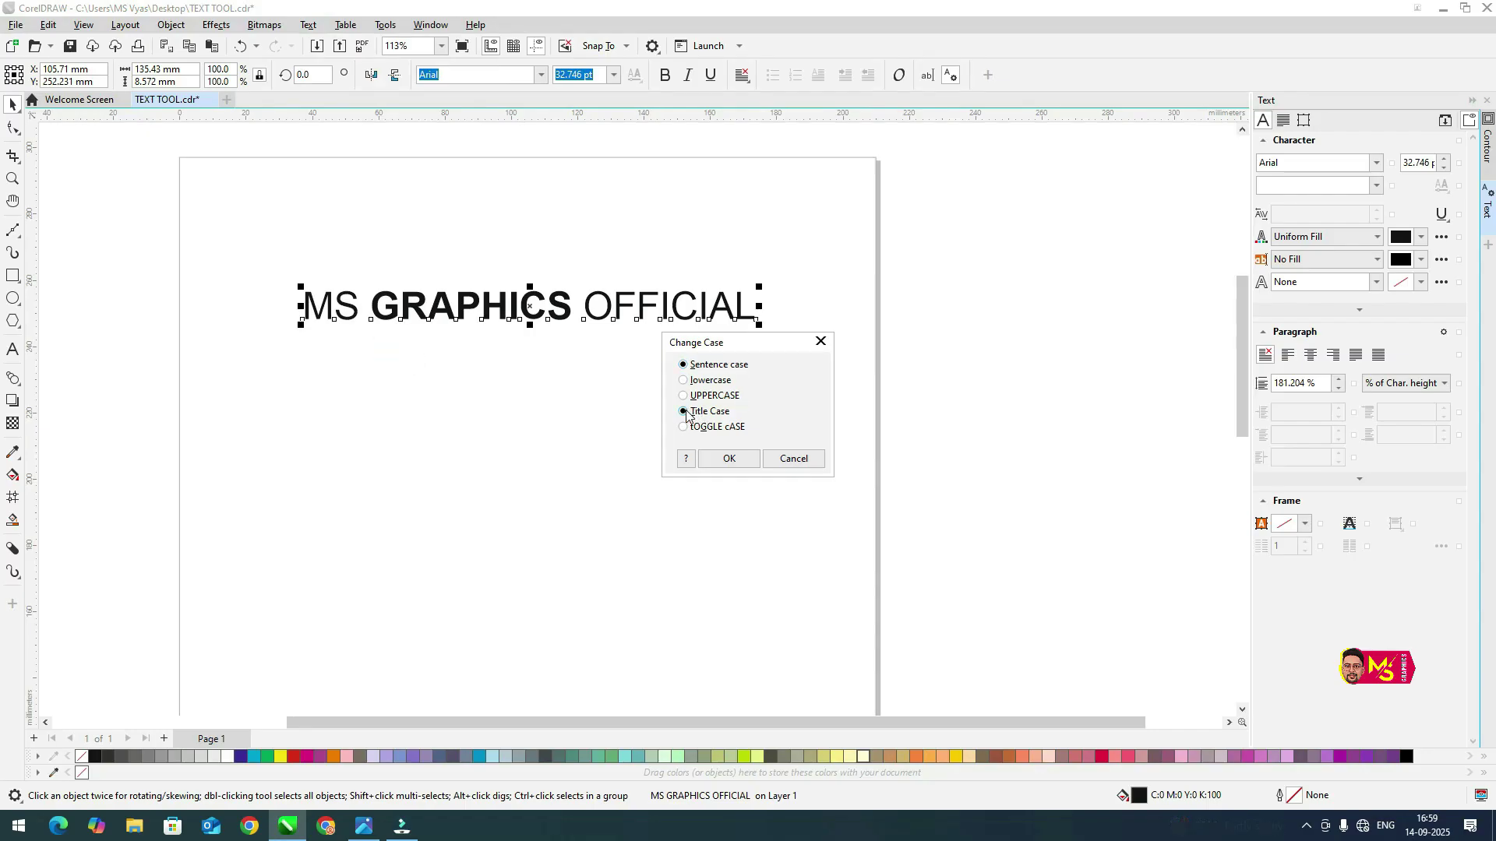
{"action": "left_click", "coordinate": [723, 460]}
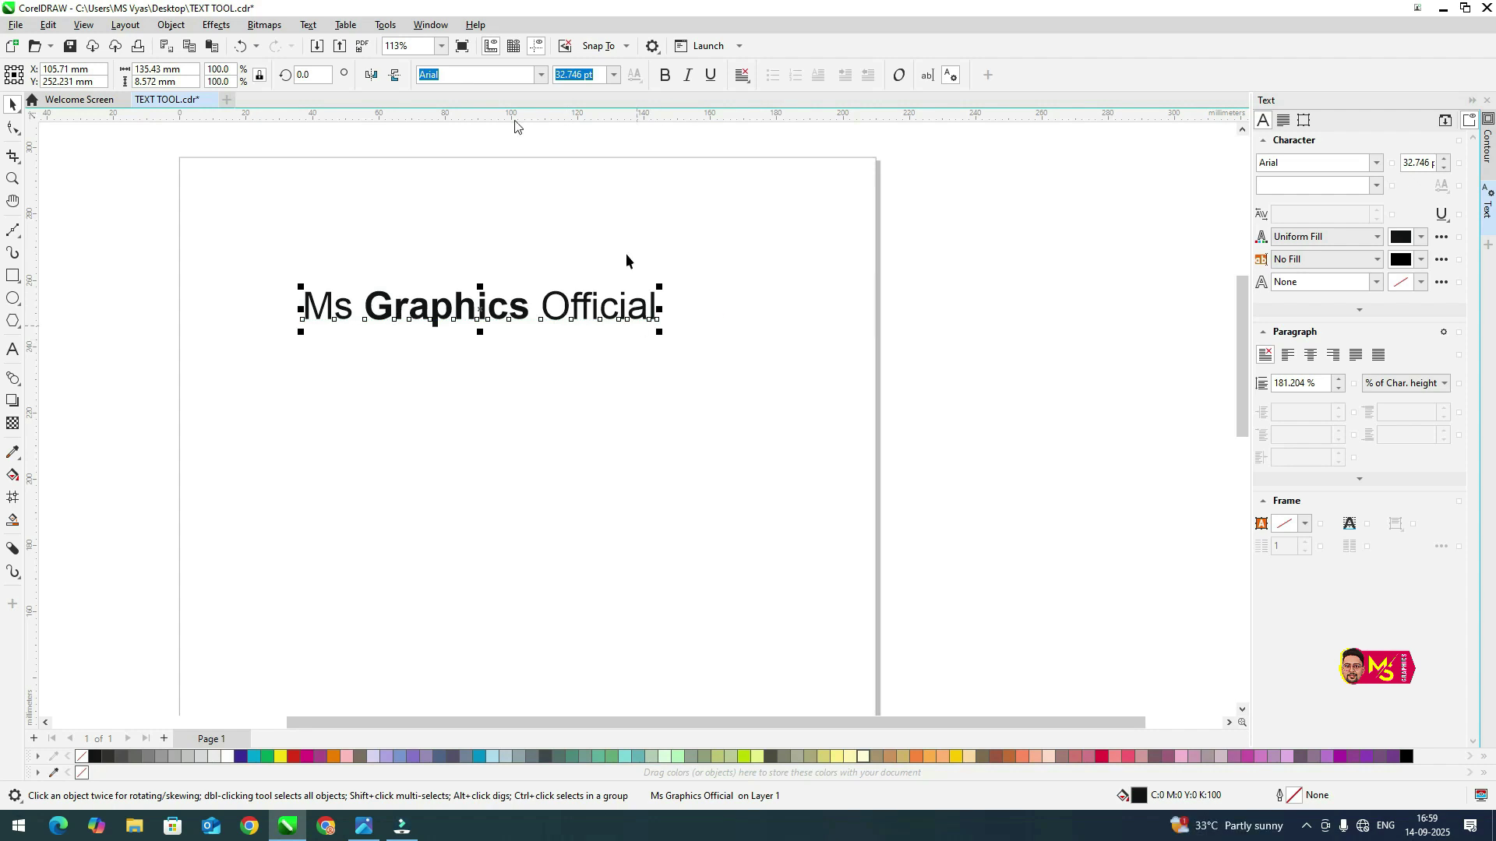
Change the case of the "Ms Graphics Official" text to tOGGLE cASE
{"action": "left_click", "coordinate": [310, 25]}
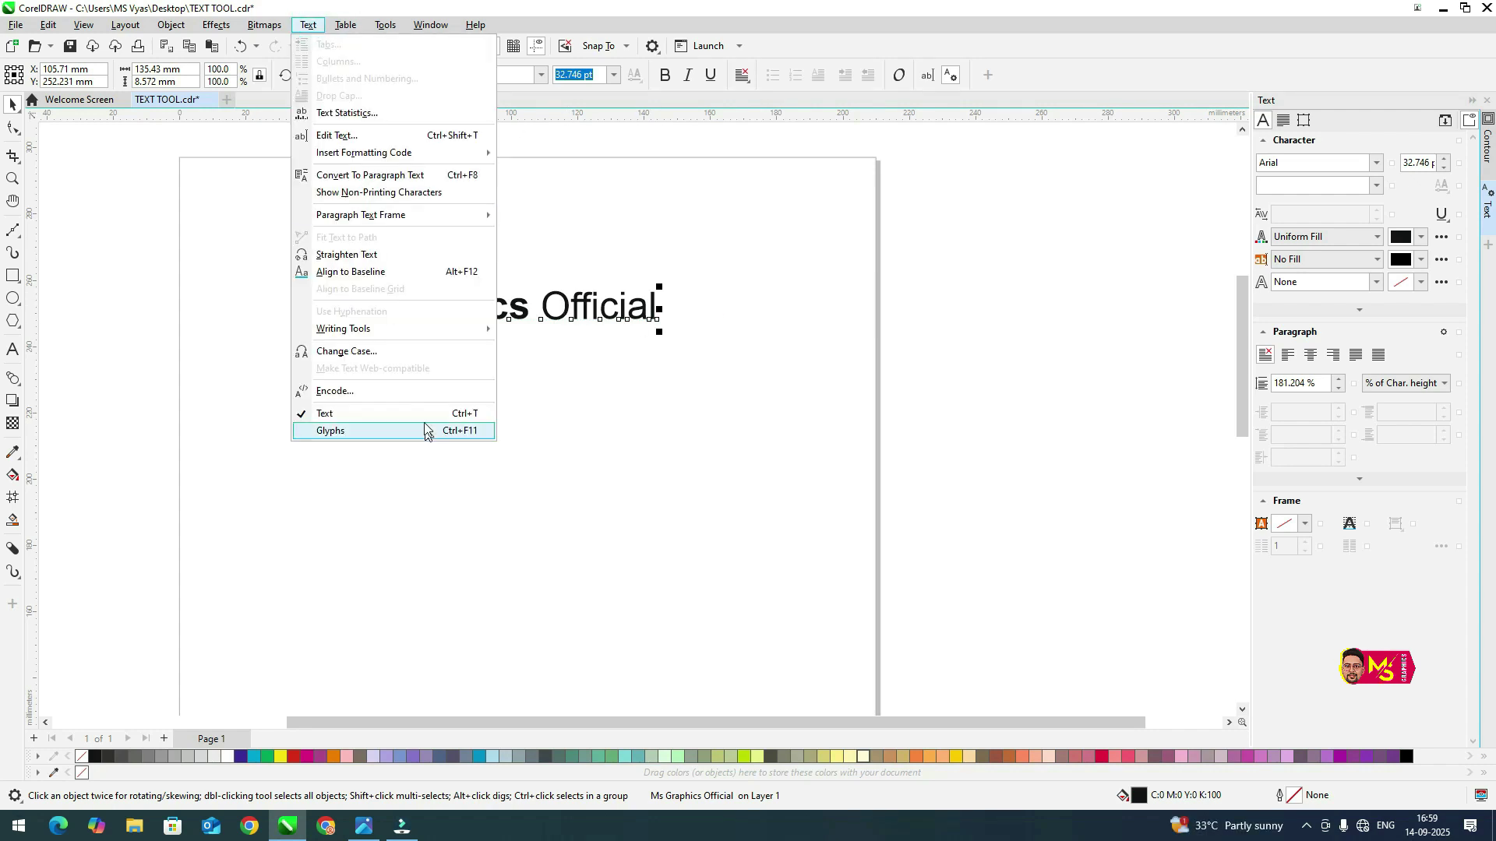
{"action": "left_click", "coordinate": [406, 352]}
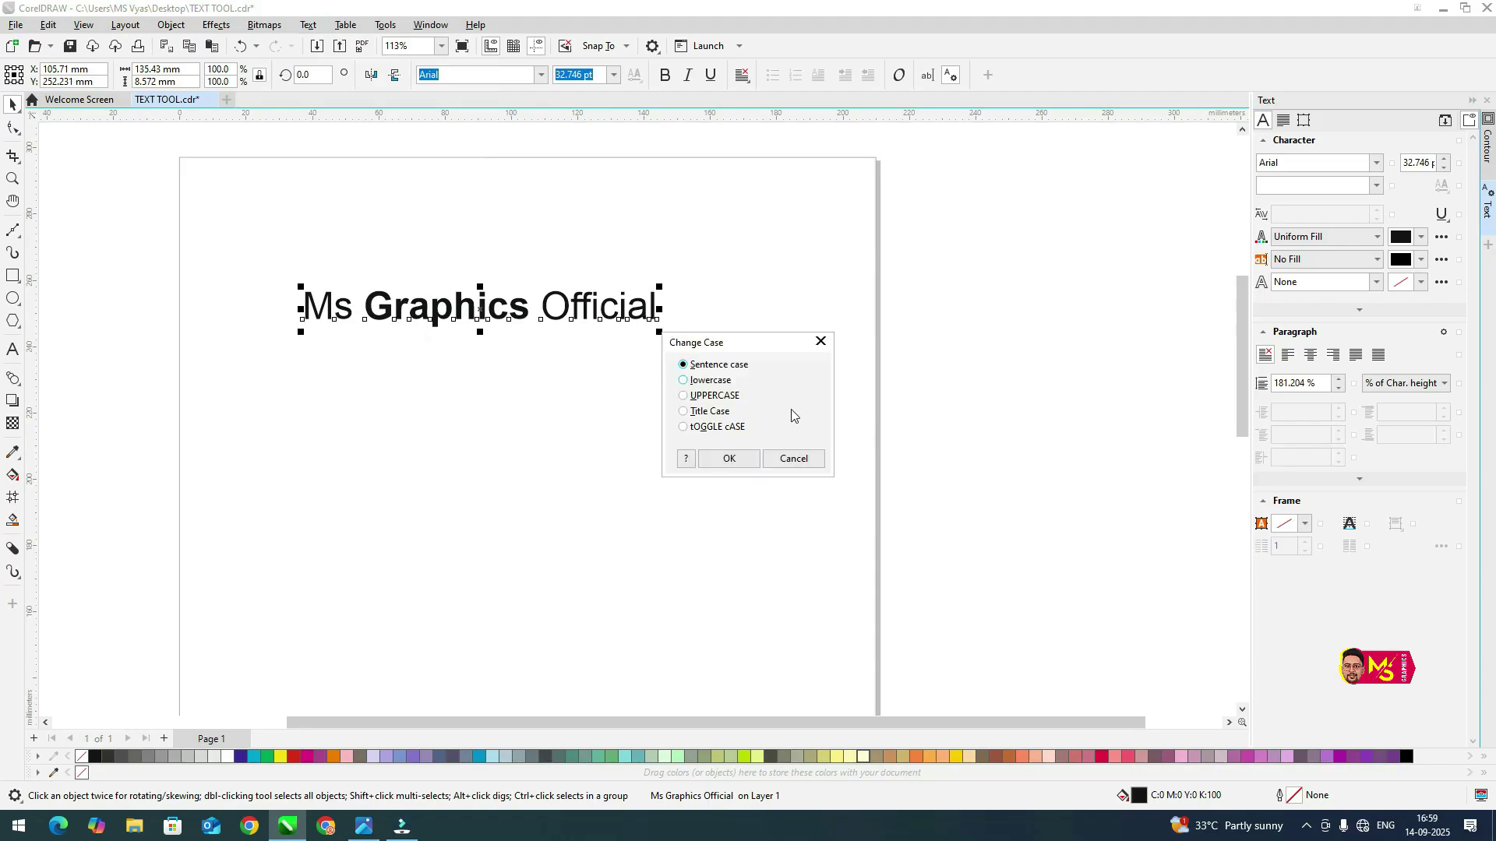
{"action": "left_click", "coordinate": [715, 428]}
{"action": "left_click", "coordinate": [724, 459]}
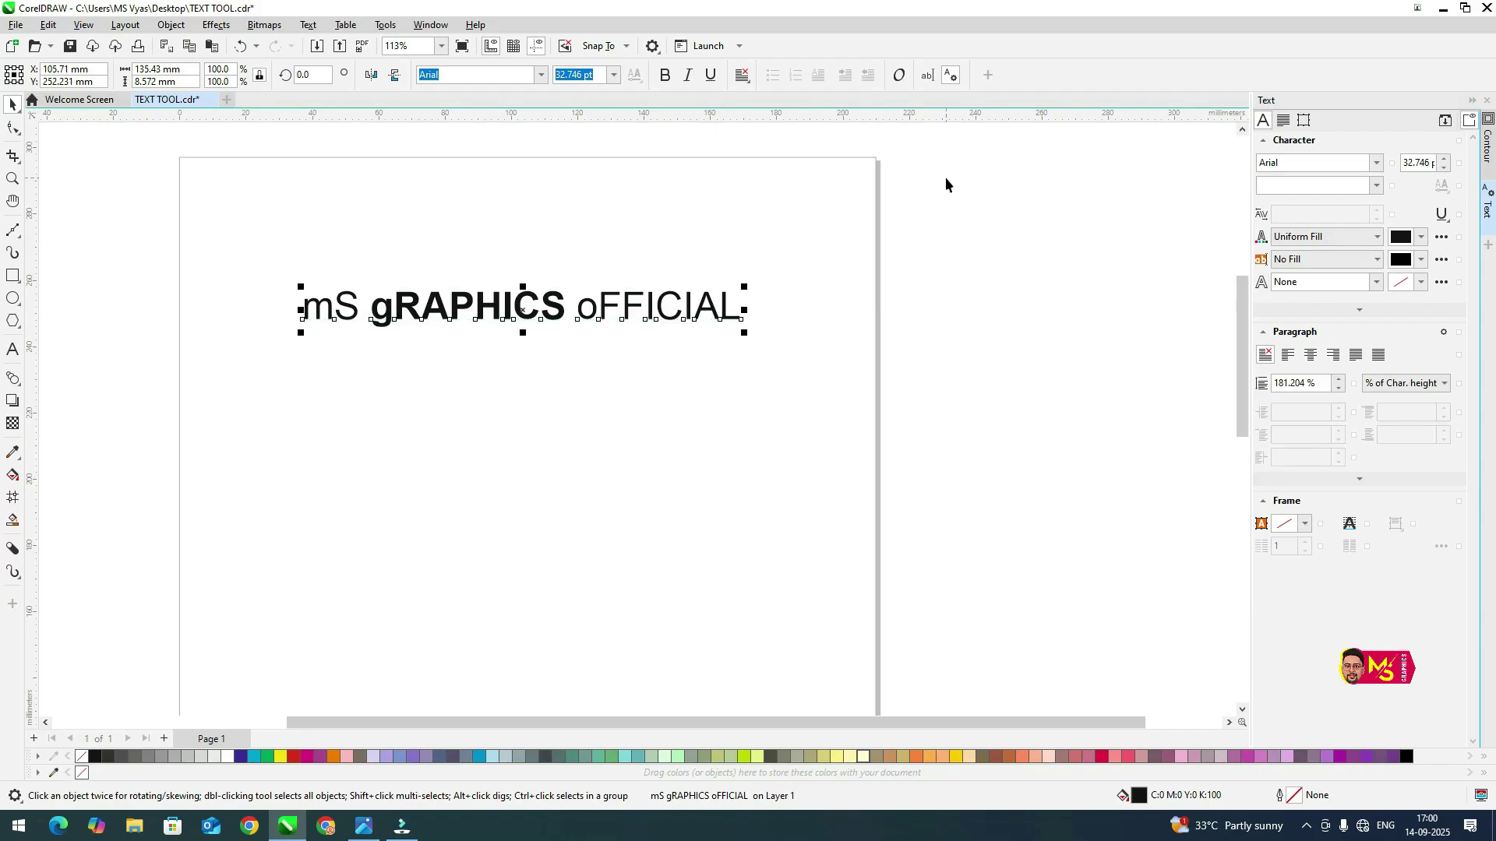
Enlarge the artistic text to about 166 mm wide and shift it slightly left on the page
{"action": "left_click_drag", "start_coordinate": [748, 336], "coordinate": [853, 399]}
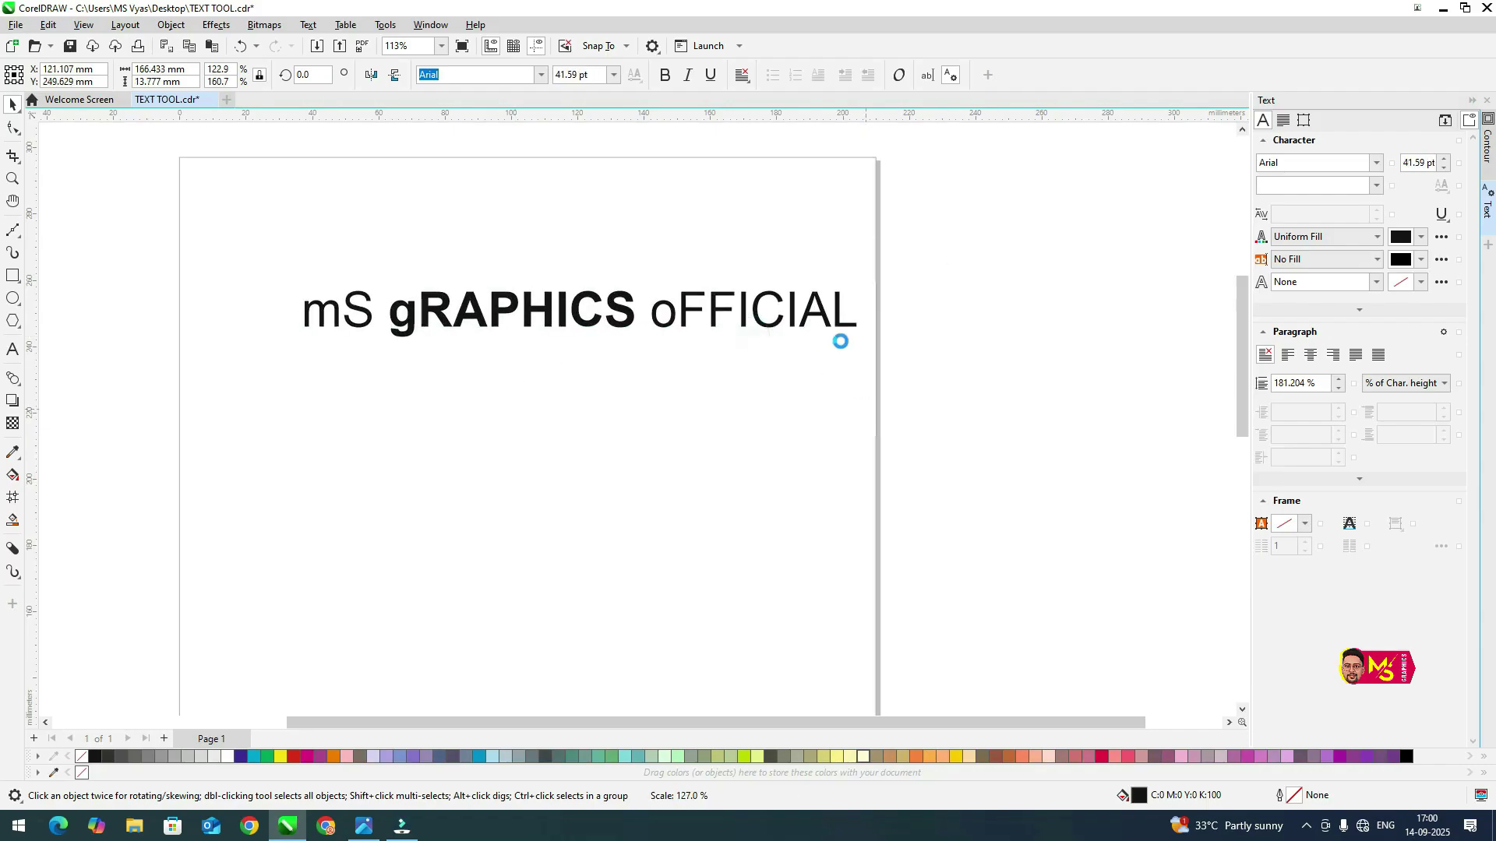
{"action": "left_click_drag", "start_coordinate": [826, 317], "coordinate": [792, 315]}
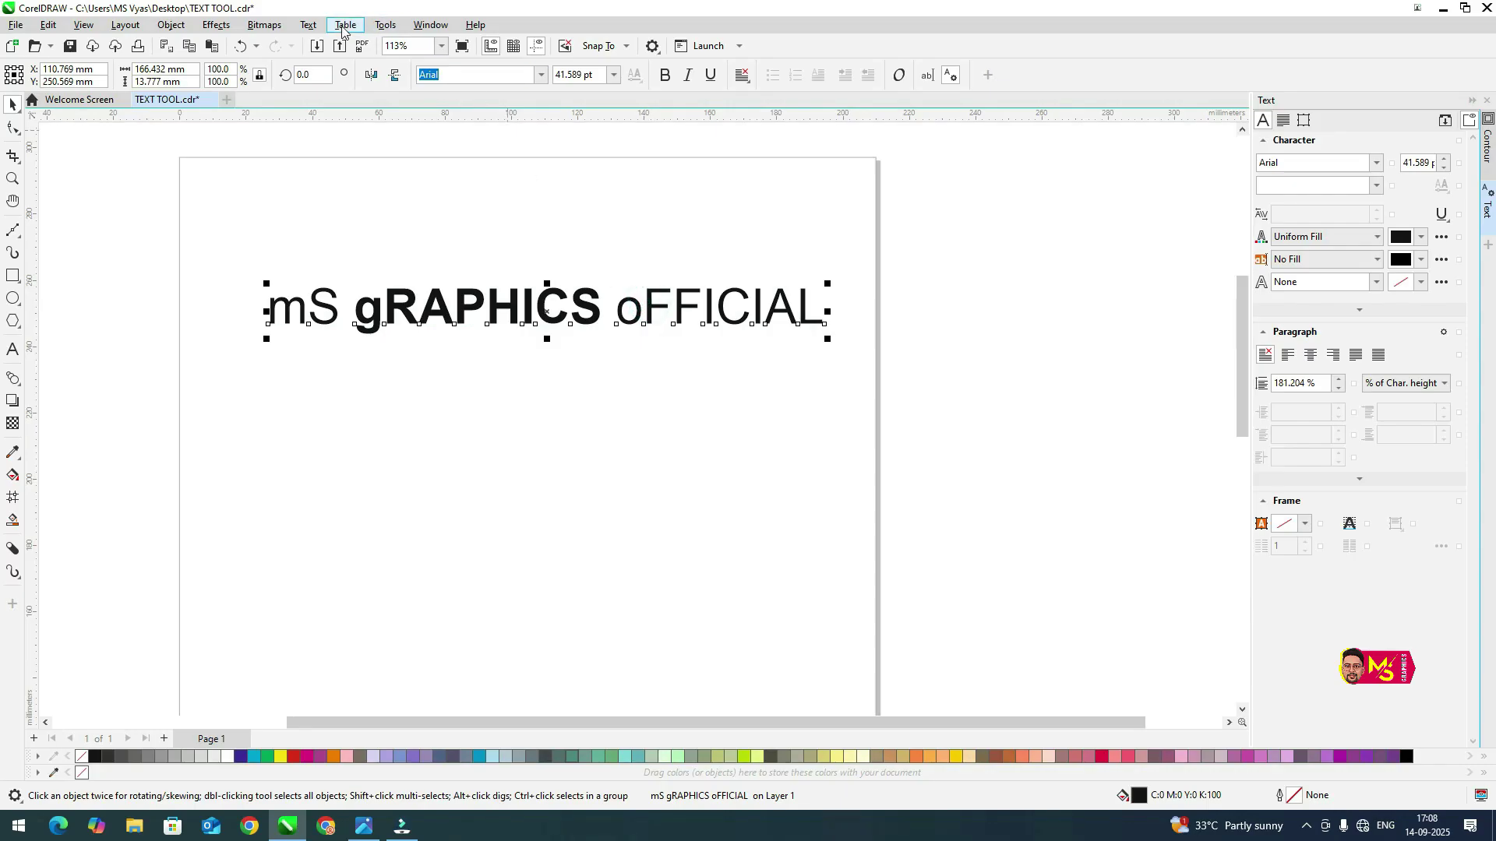
Convert the enlarged "mS gRAPHICS oFFICIAL" text to UPPERCASE
{"action": "left_click", "coordinate": [306, 24]}
{"action": "left_click", "coordinate": [347, 352]}
{"action": "left_click", "coordinate": [710, 399]}
{"action": "left_click", "coordinate": [728, 458]}
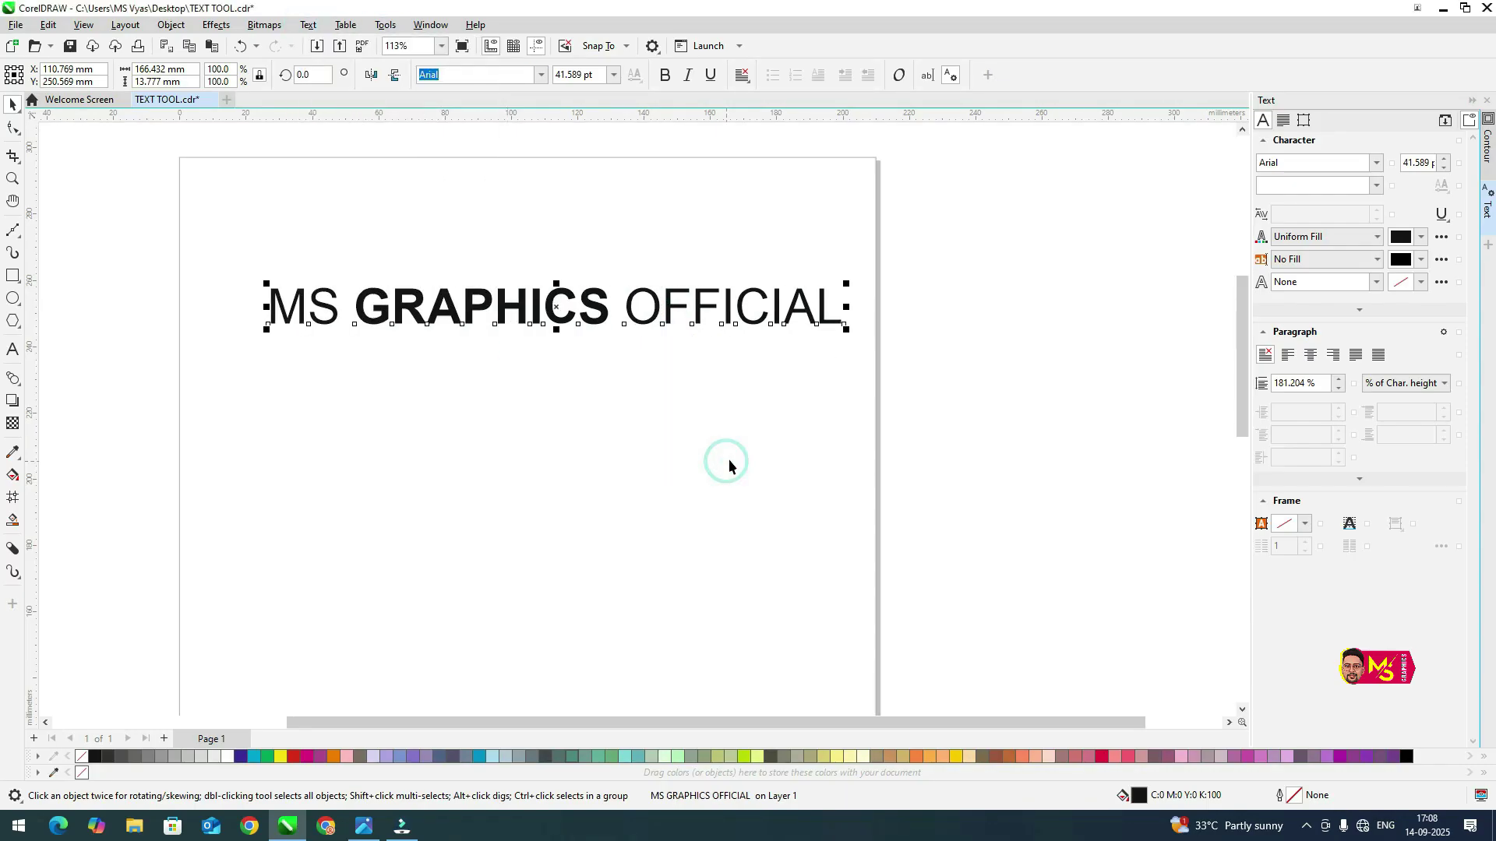
{"action": "left_click", "coordinate": [839, 374]}
{"action": "left_click", "coordinate": [829, 325]}
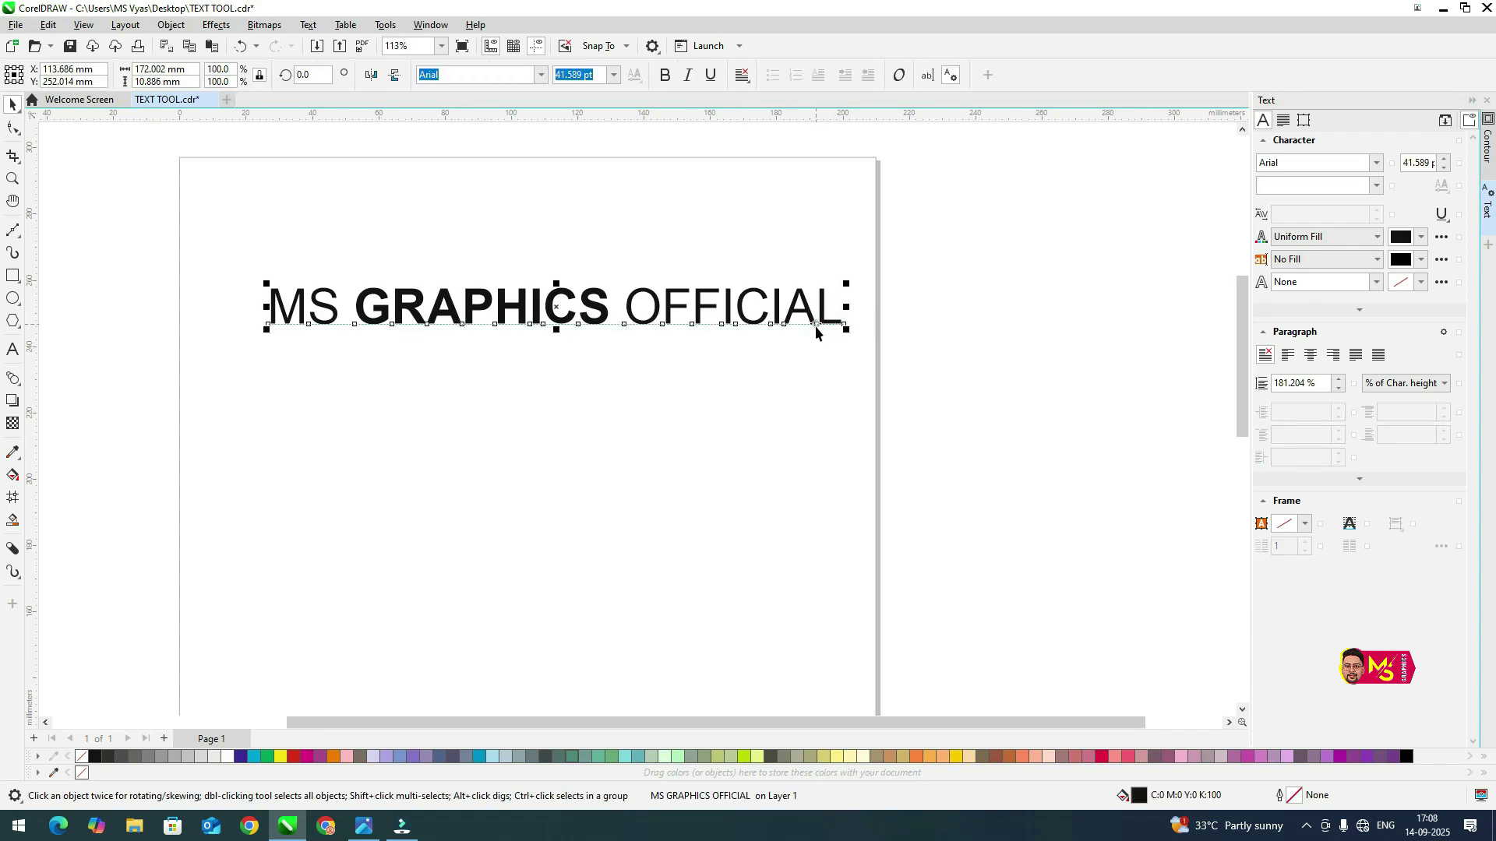
{"action": "key", "text": "F12"}
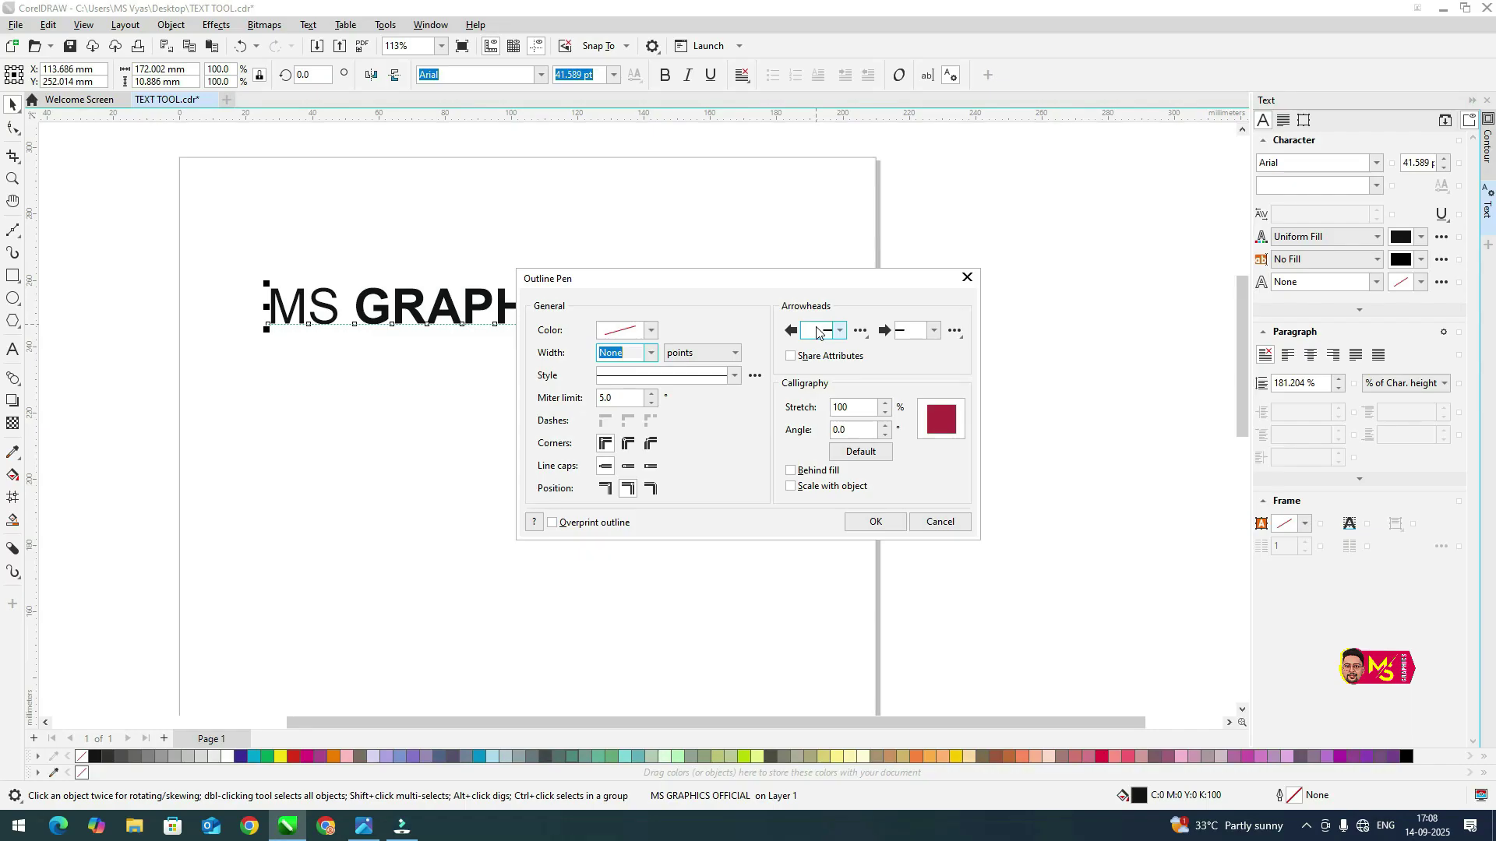
{"action": "left_click_drag", "start_coordinate": [703, 285], "coordinate": [927, 226]}
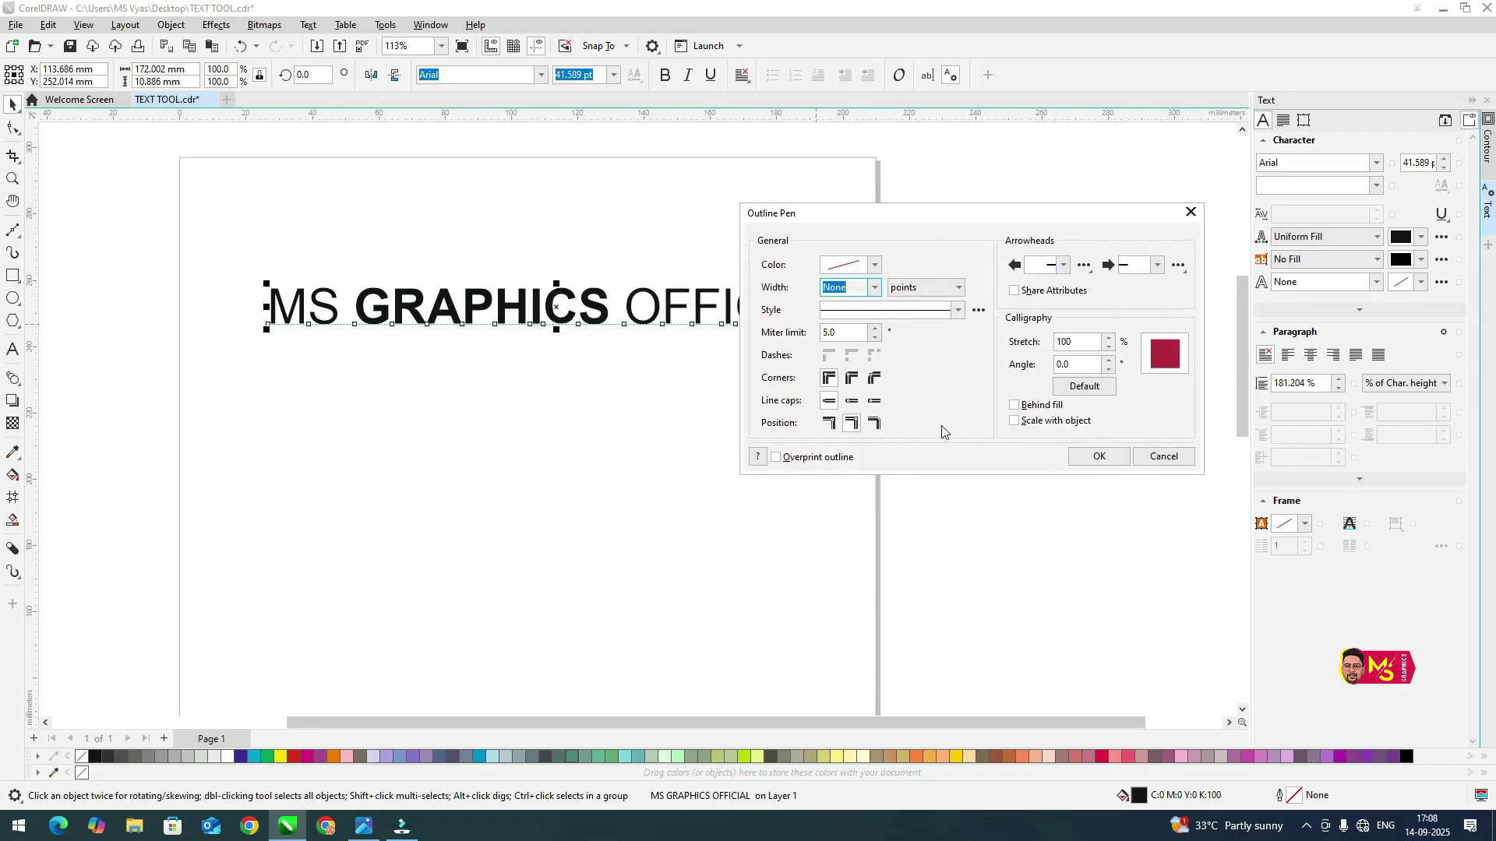
{"action": "left_click", "coordinate": [876, 290]}
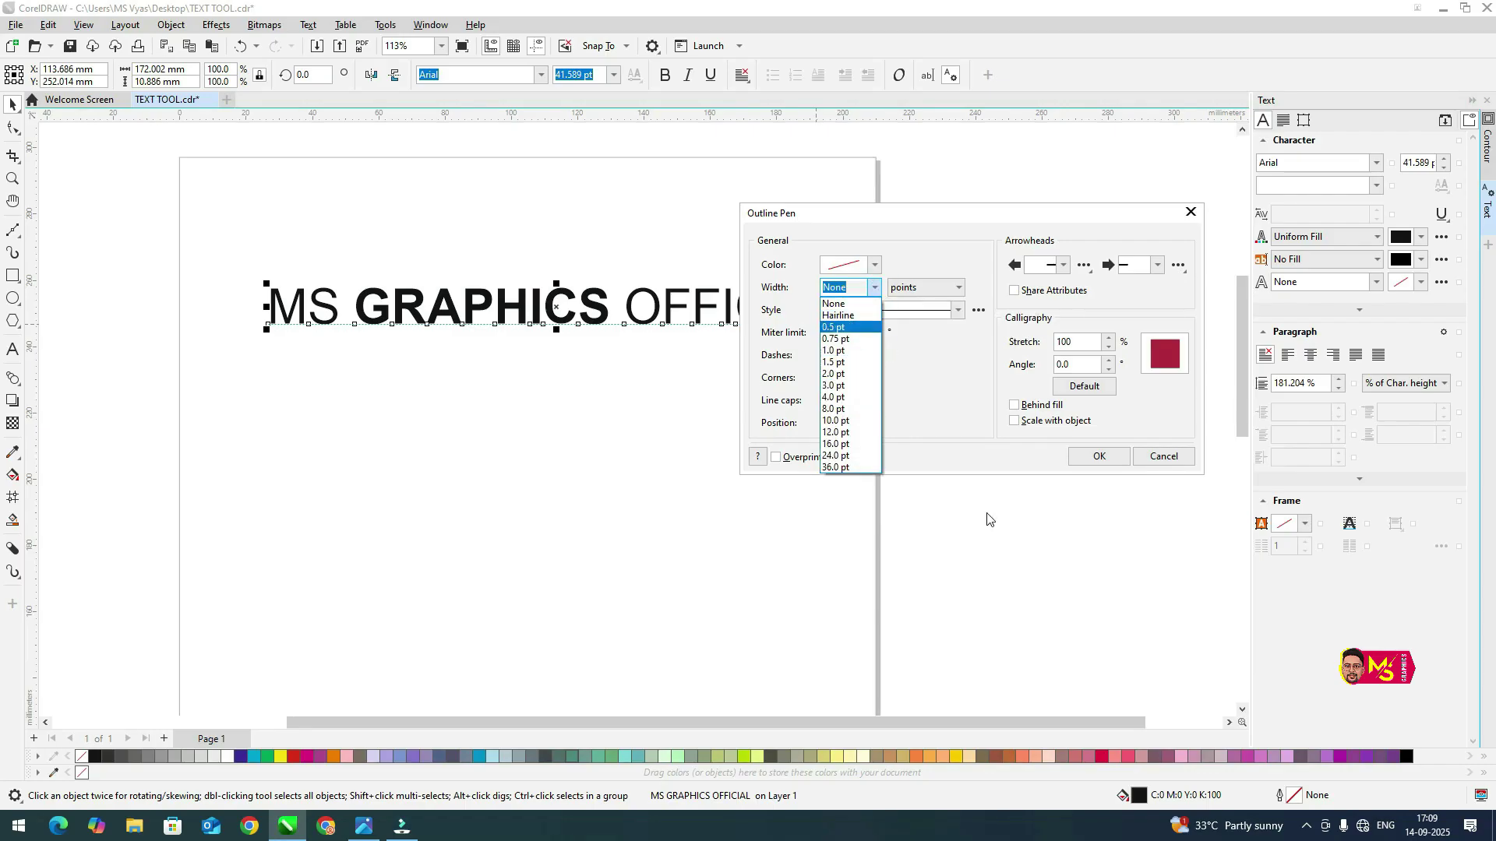
{"action": "left_click", "coordinate": [1176, 463]}
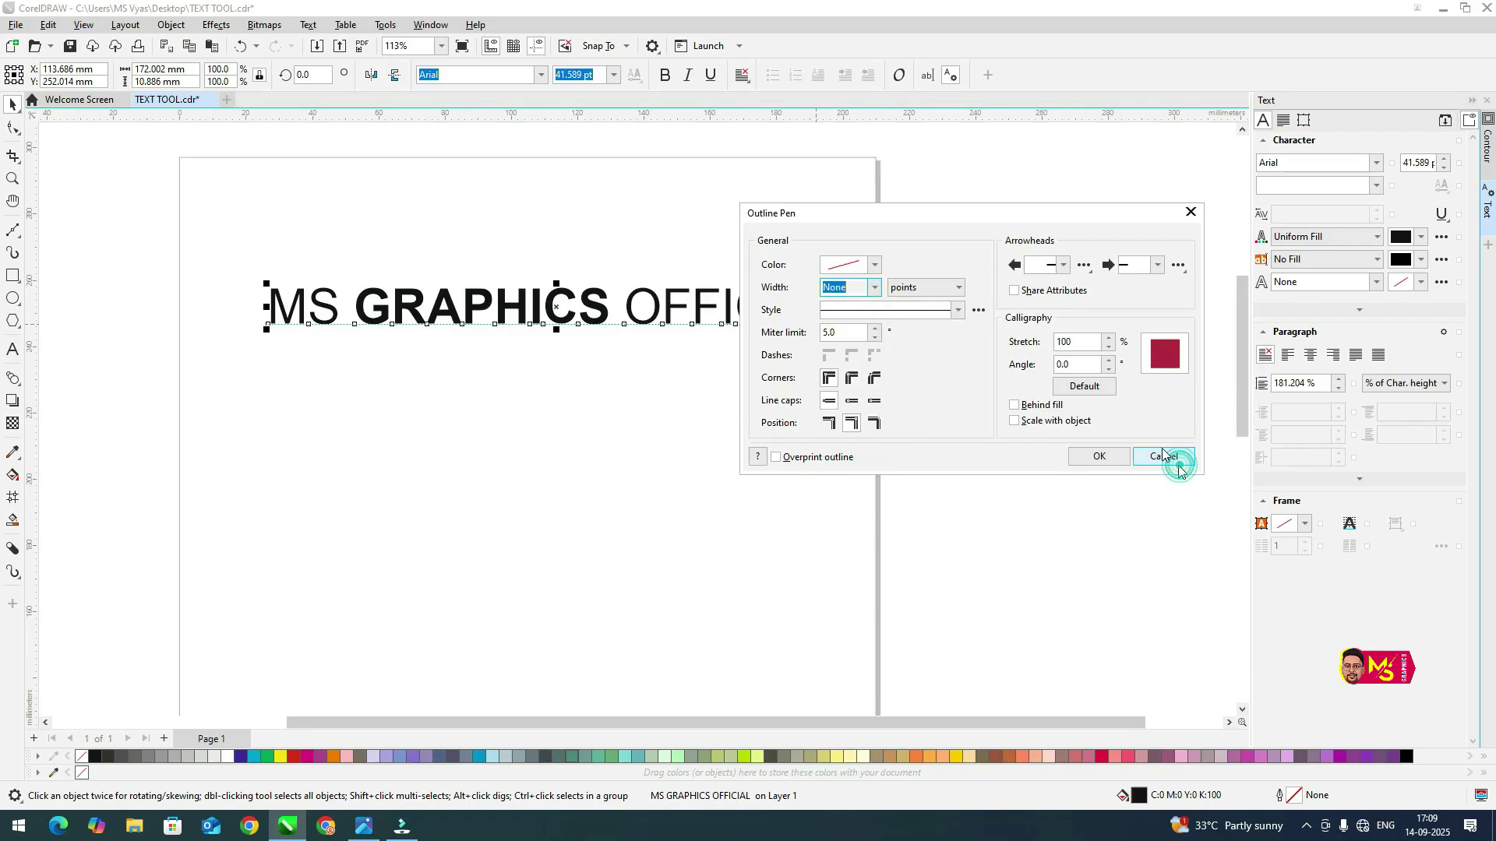
{"action": "left_click", "coordinate": [1161, 450]}
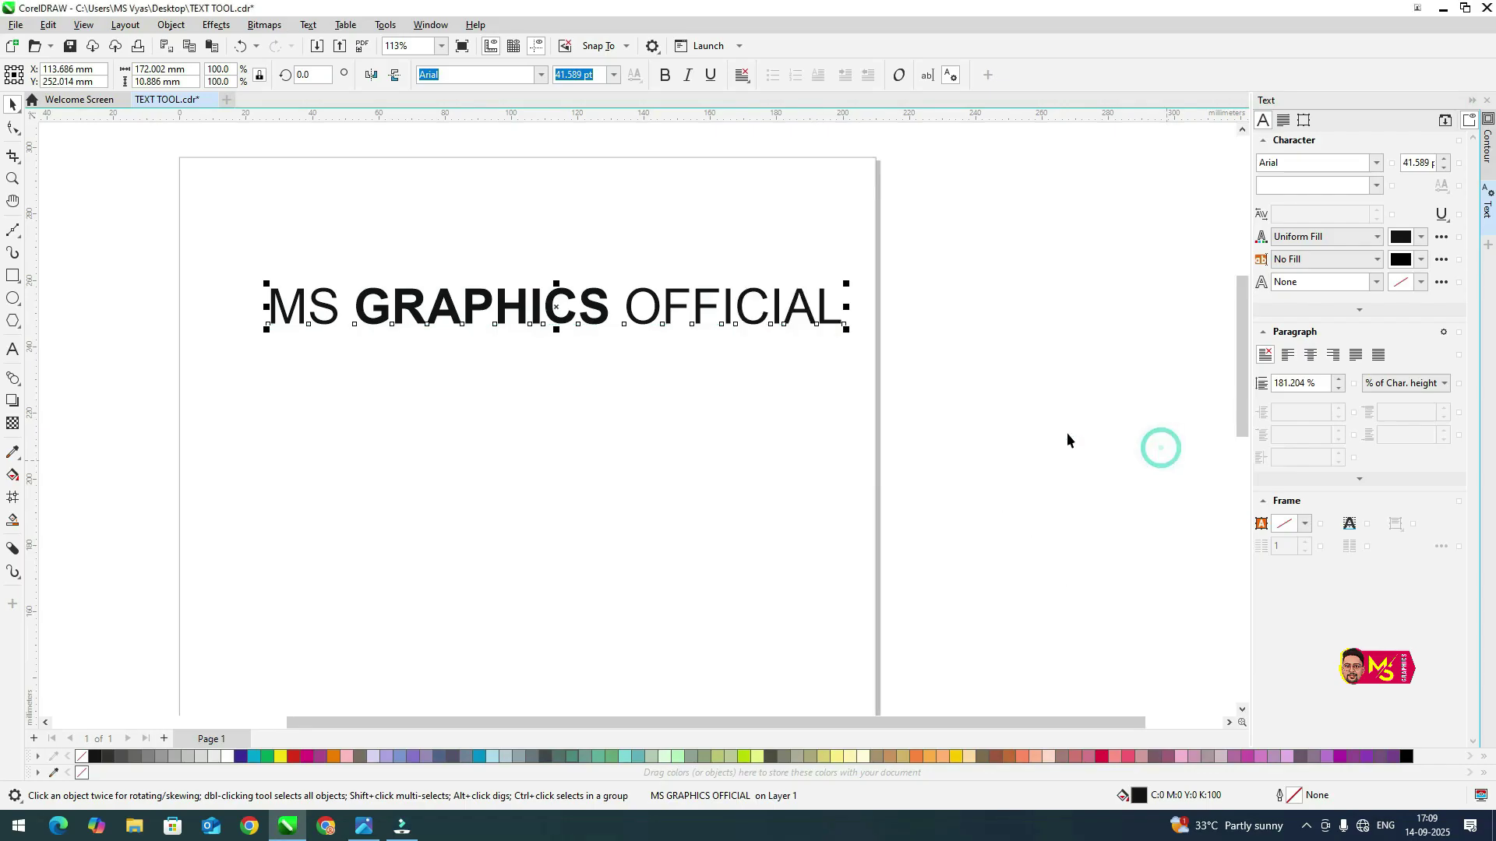
Fill the "MS GRAPHICS OFFICIAL" text with red and set its outline width to 8.0 pt
{"action": "left_click", "coordinate": [293, 756]}
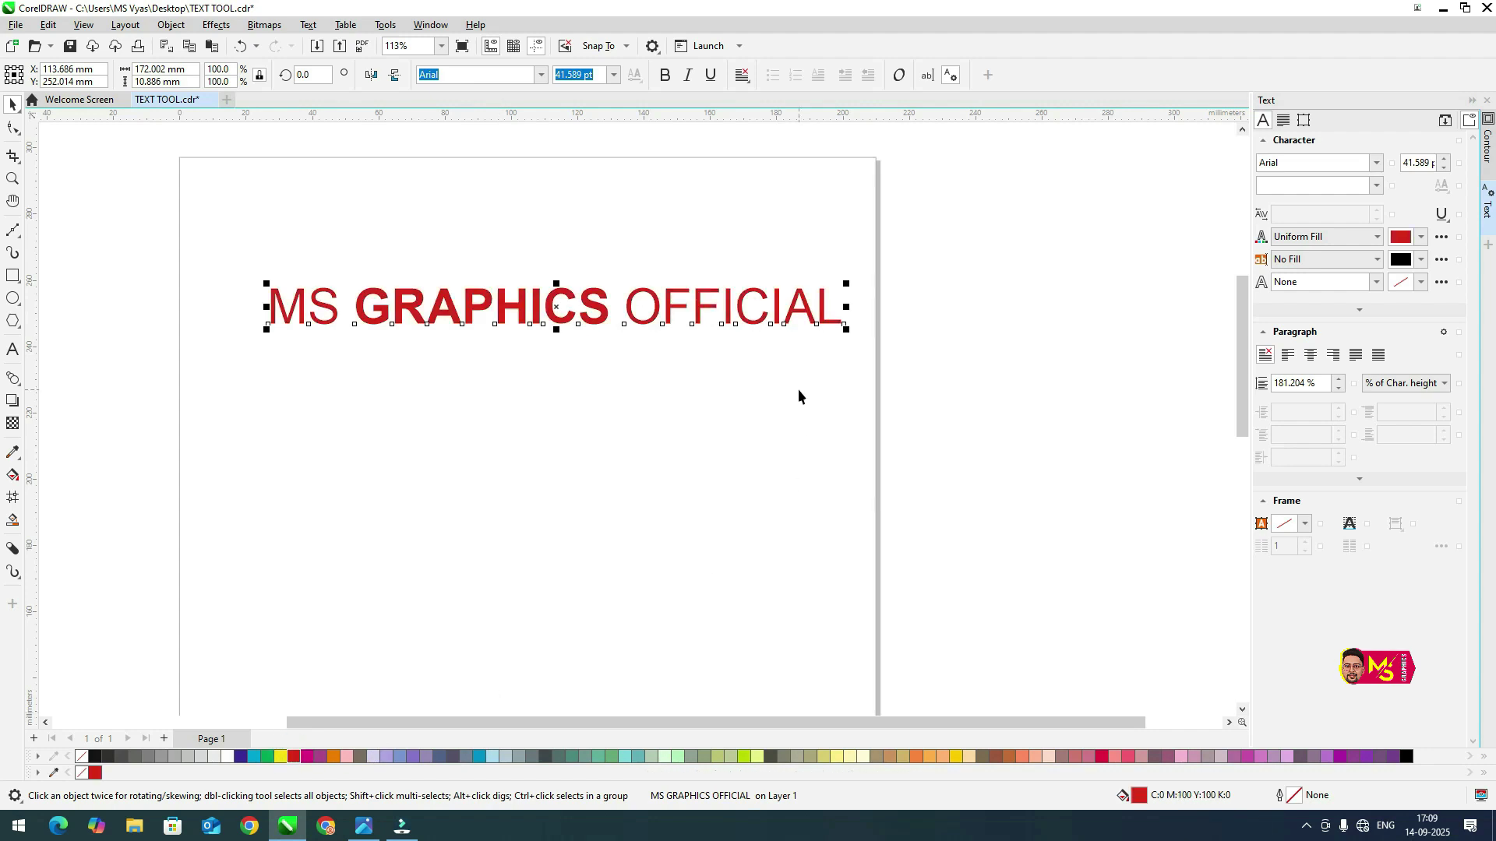
{"action": "key", "text": "F12"}
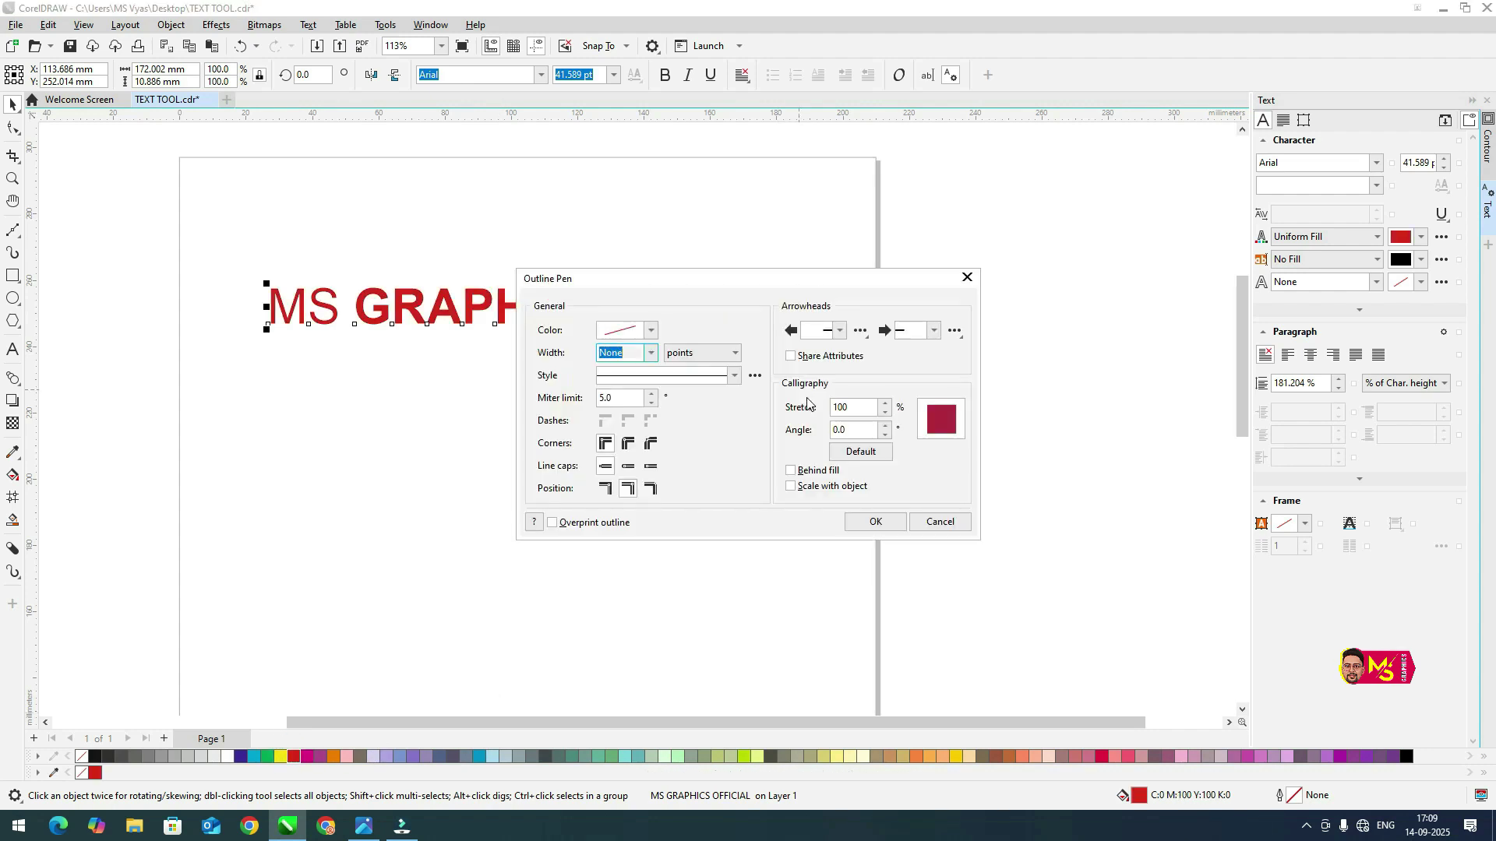
{"action": "left_click", "coordinate": [652, 354]}
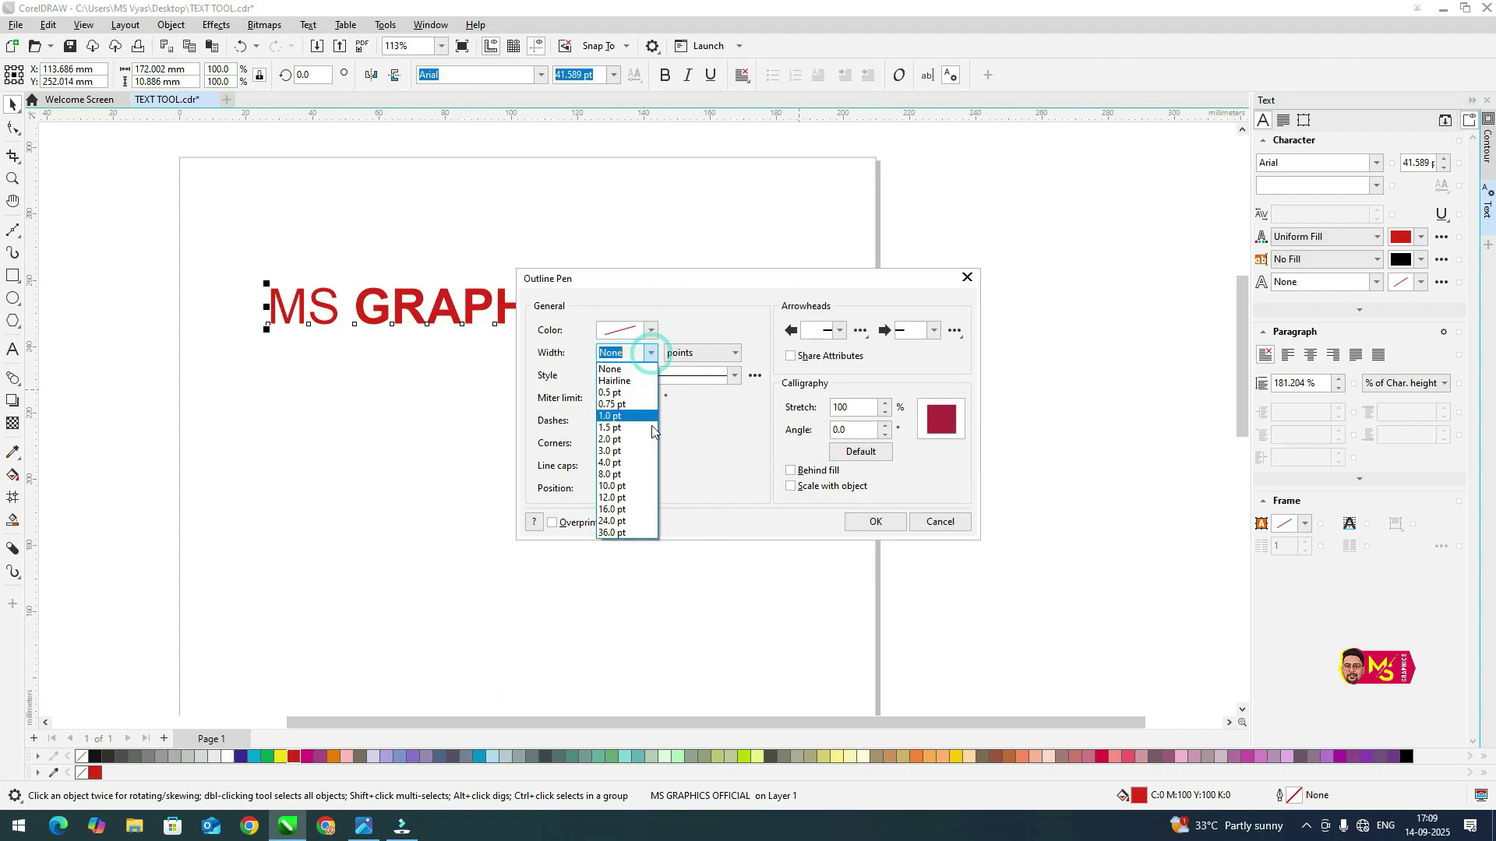
{"action": "left_click", "coordinate": [619, 474]}
{"action": "left_click_drag", "start_coordinate": [614, 283], "coordinate": [365, 408]}
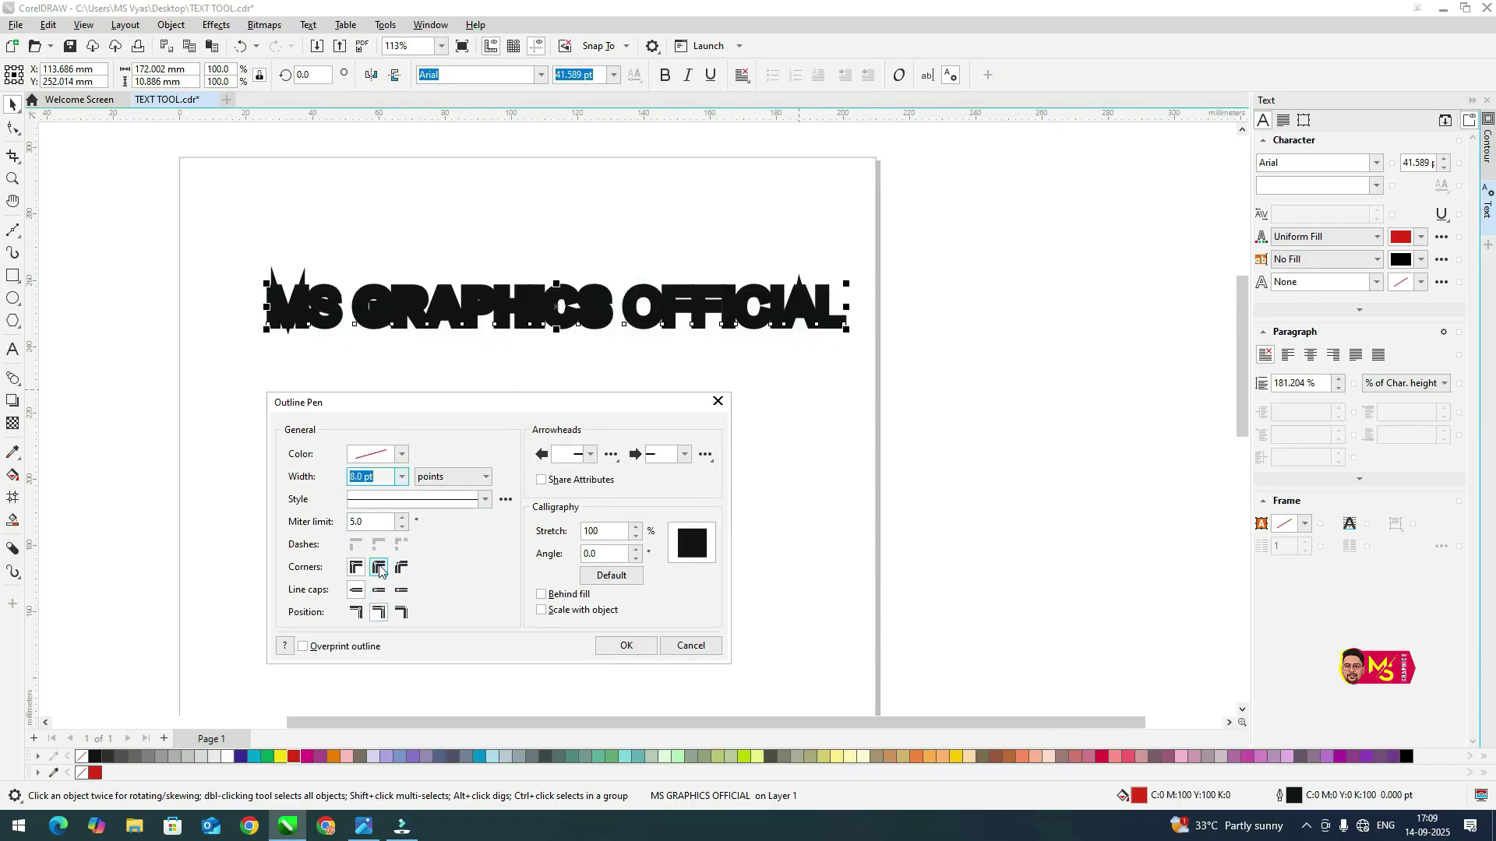
Place the text's outline behind the fill, make it scale with the object, and give it round corners
{"action": "left_click", "coordinate": [542, 594]}
{"action": "left_click", "coordinate": [542, 610]}
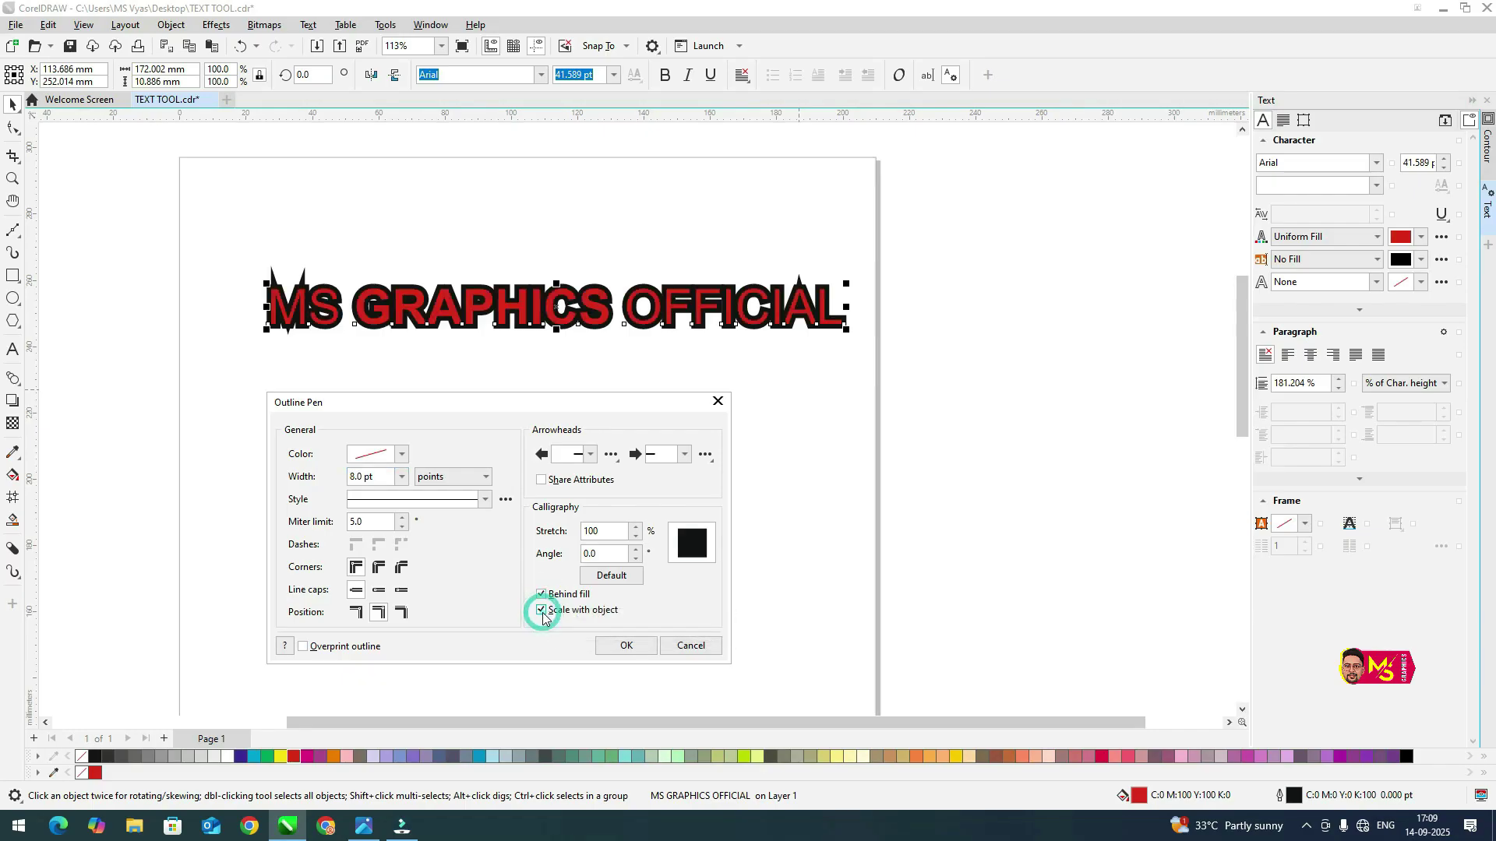
{"action": "left_click", "coordinate": [379, 568]}
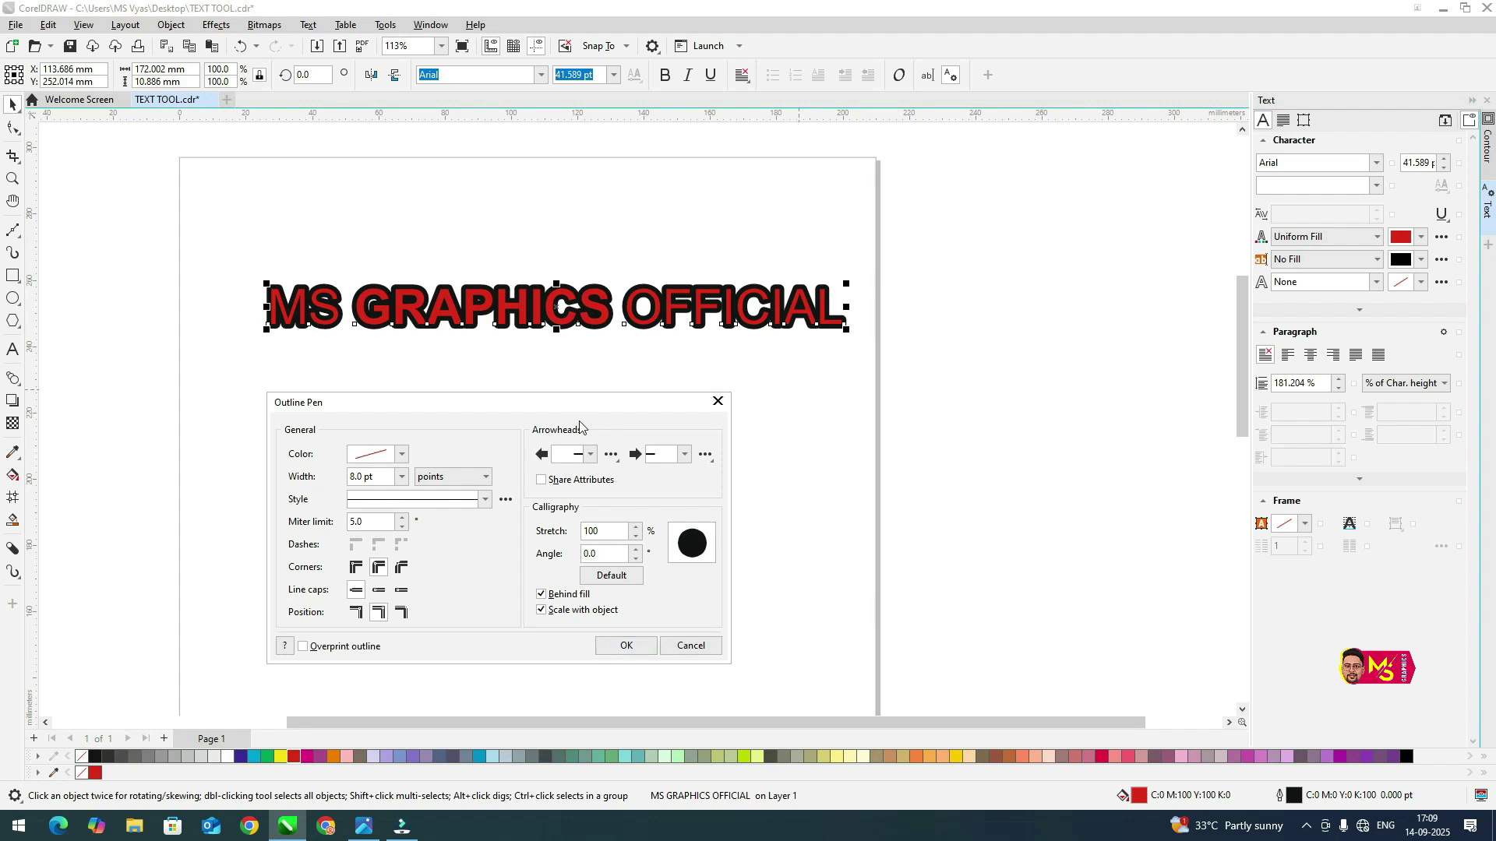
{"action": "left_click", "coordinate": [631, 647]}
Move the outlined text down the page to about X 109 mm, Y 235 mm
{"action": "left_click_drag", "start_coordinate": [647, 311], "coordinate": [636, 423]}
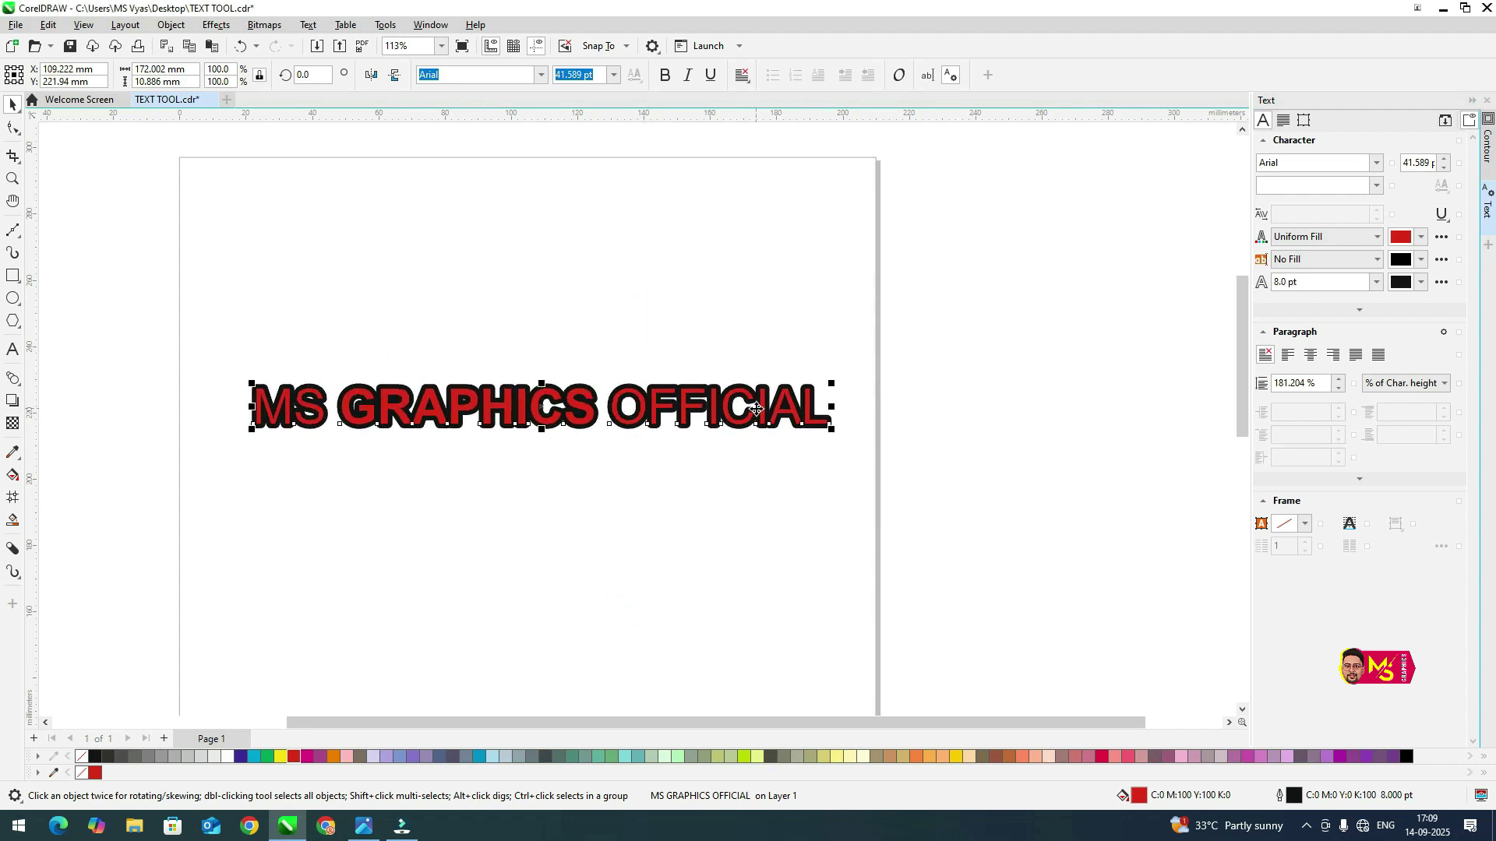
{"action": "left_click_drag", "start_coordinate": [756, 409], "coordinate": [756, 387]}
{"action": "left_click_drag", "start_coordinate": [506, 402], "coordinate": [506, 381]}
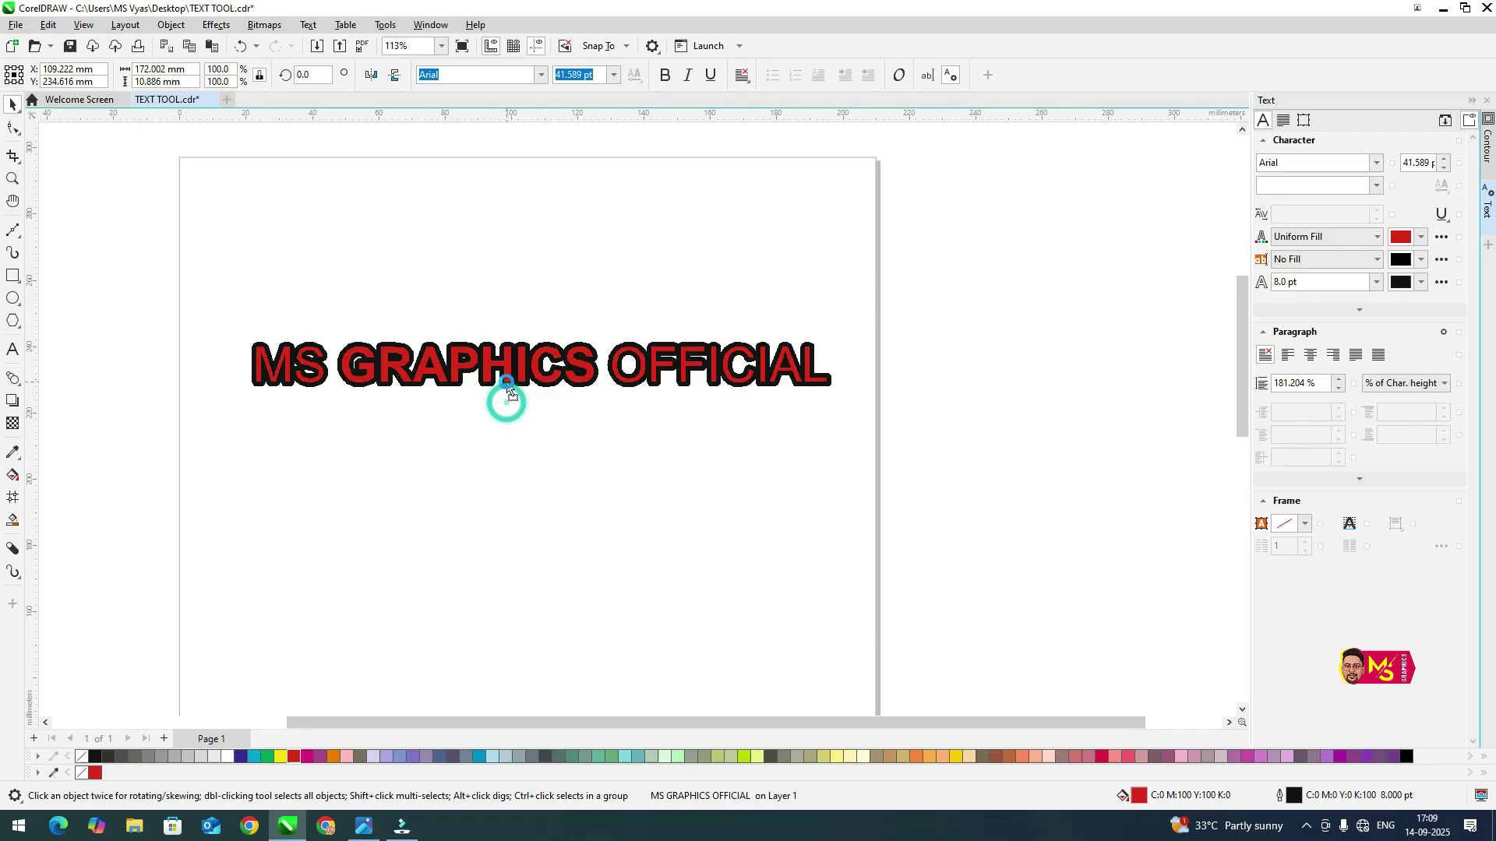
Recolor the text's outline, trying Orange before setting it to Light Yellow (C0 M0 Y60 K0)
{"action": "right_click", "coordinate": [333, 757]}
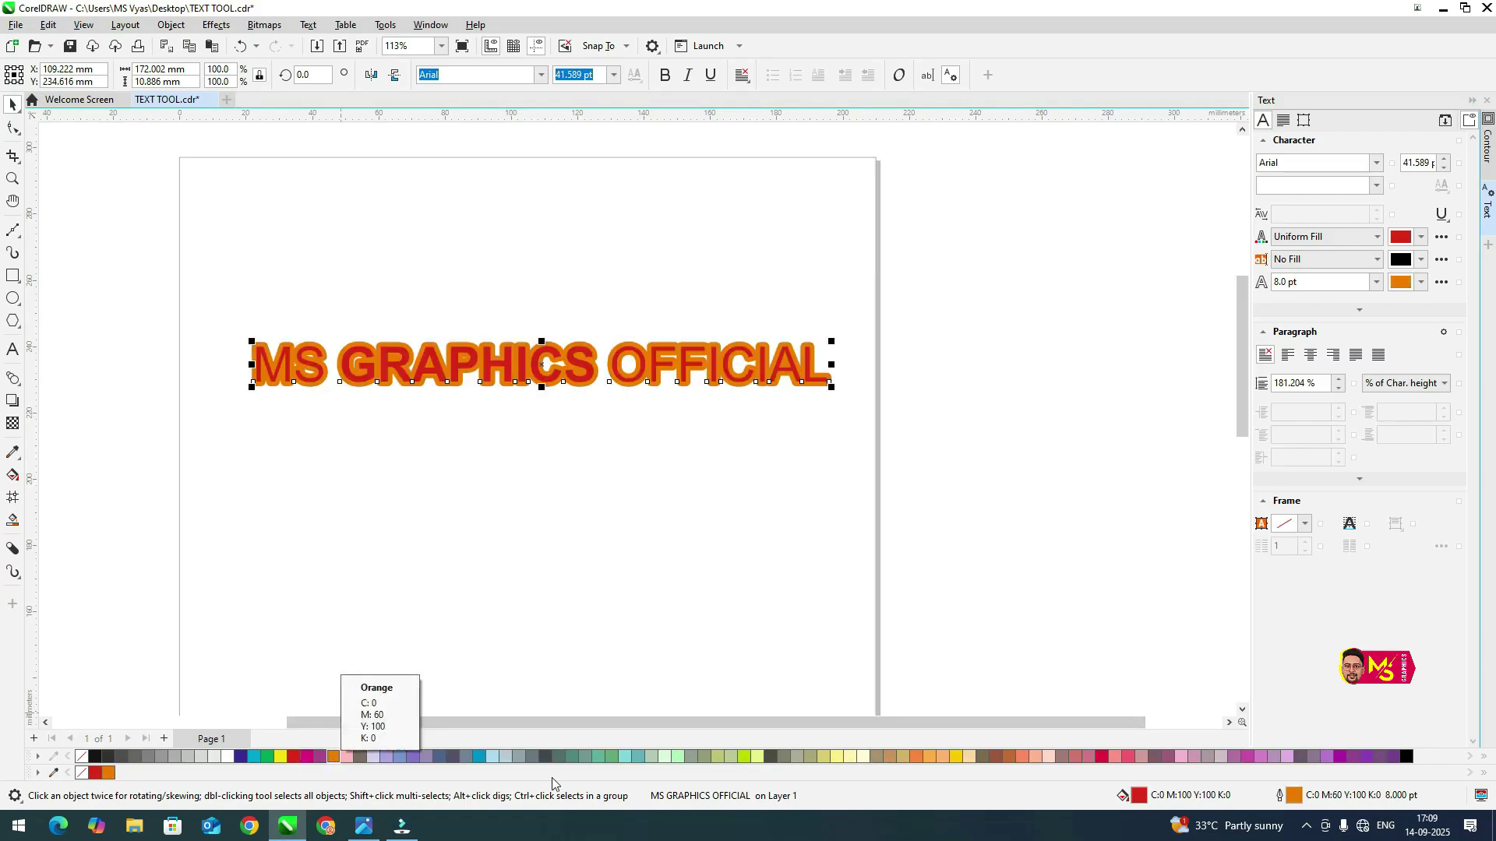
{"action": "right_click", "coordinate": [822, 755]}
{"action": "right_click", "coordinate": [835, 757]}
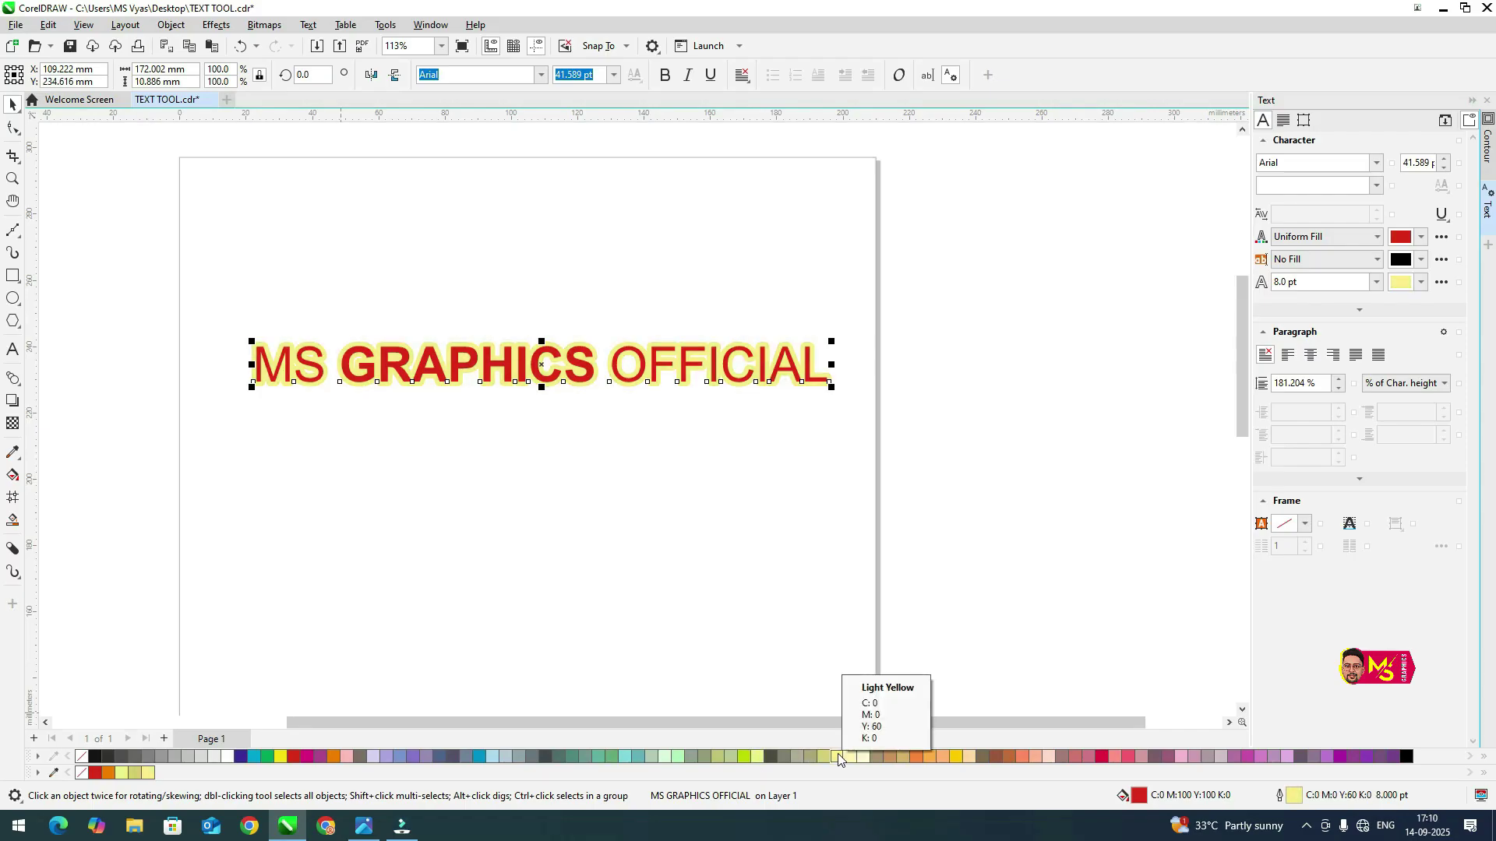